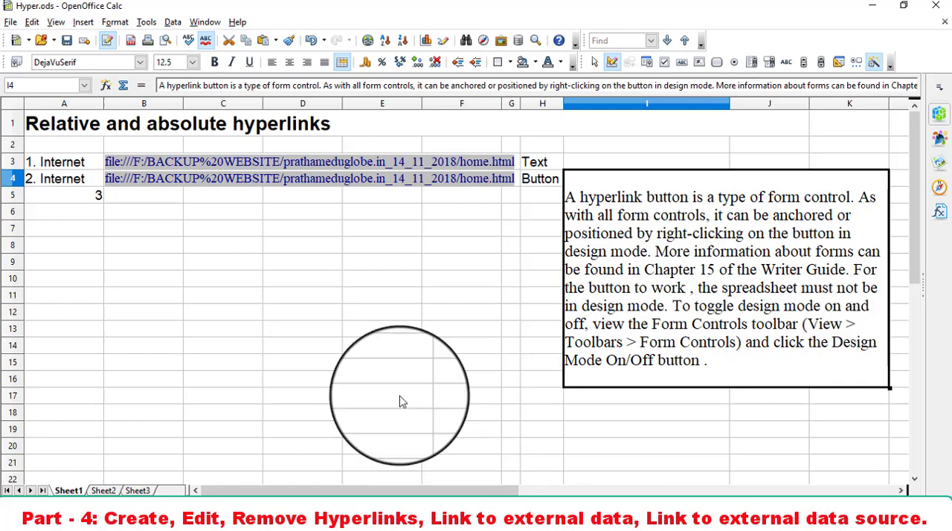
- Open the hyperlink settings for empty cell B8 and review the Internet, Mail & News, Document and New Document categories
{"action": "left_click", "coordinate": [84, 22]}
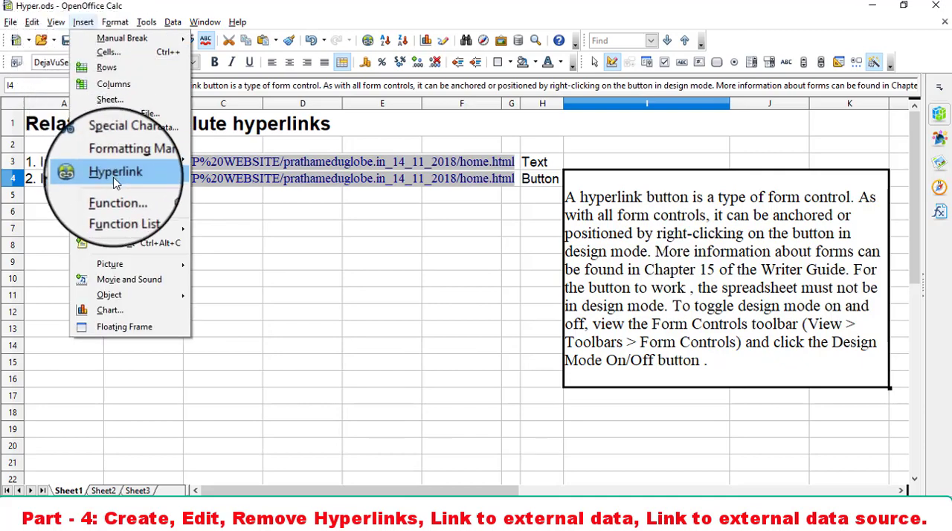
{"action": "left_click", "coordinate": [148, 248]}
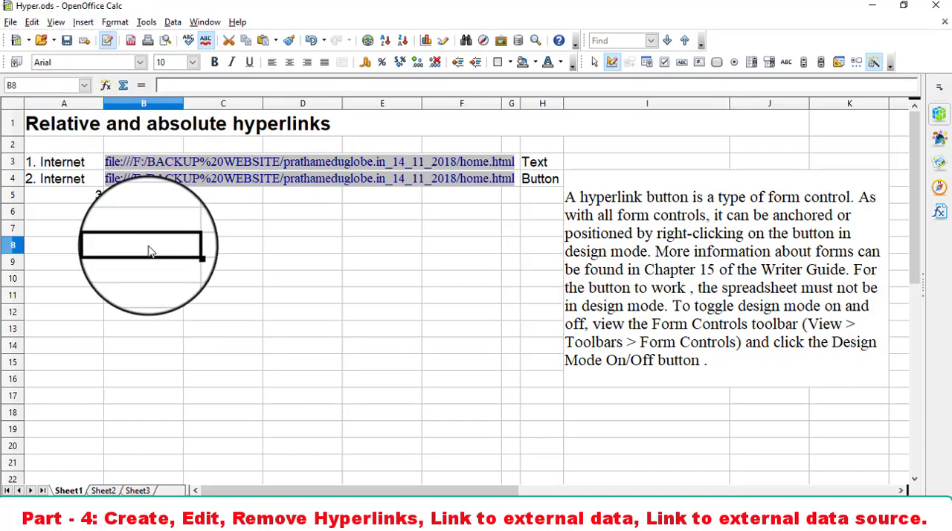
{"action": "left_click", "coordinate": [84, 22]}
{"action": "left_click", "coordinate": [113, 173]}
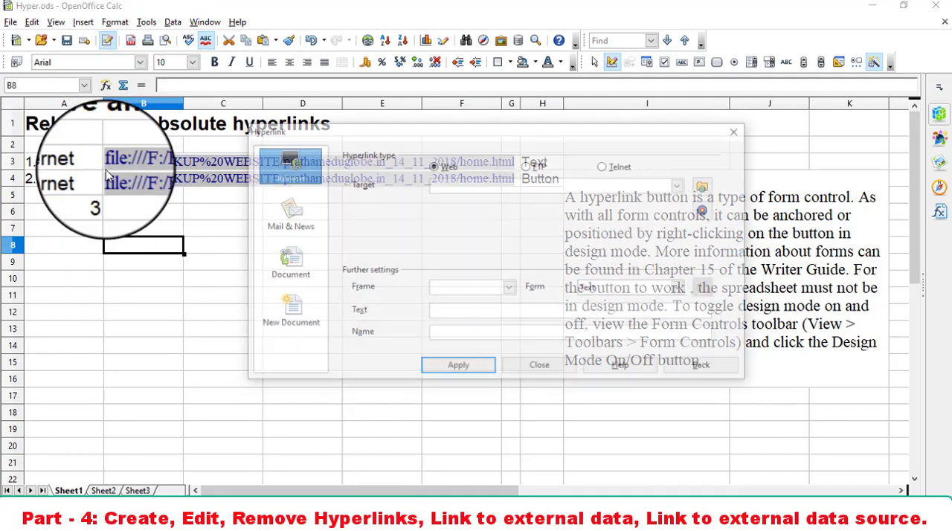
{"action": "left_click_drag", "start_coordinate": [355, 140], "coordinate": [337, 208]}
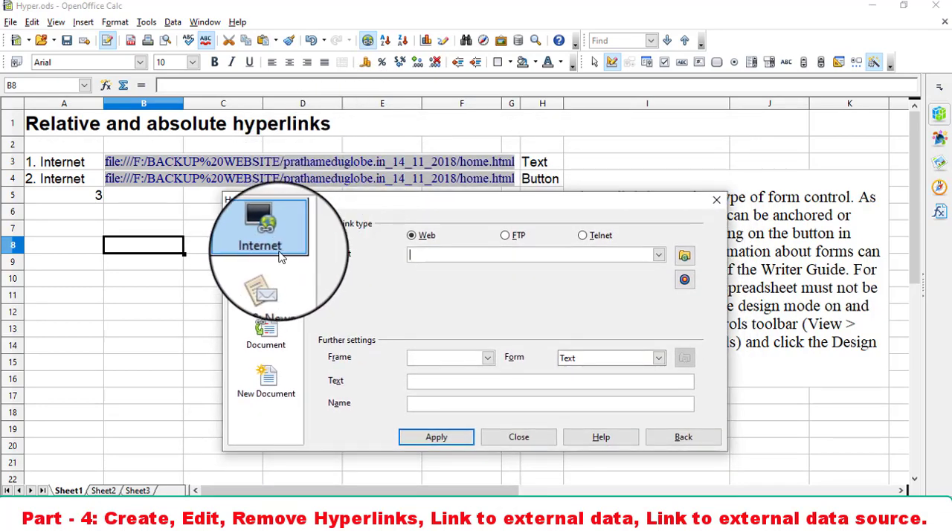
{"action": "left_click", "coordinate": [278, 294]}
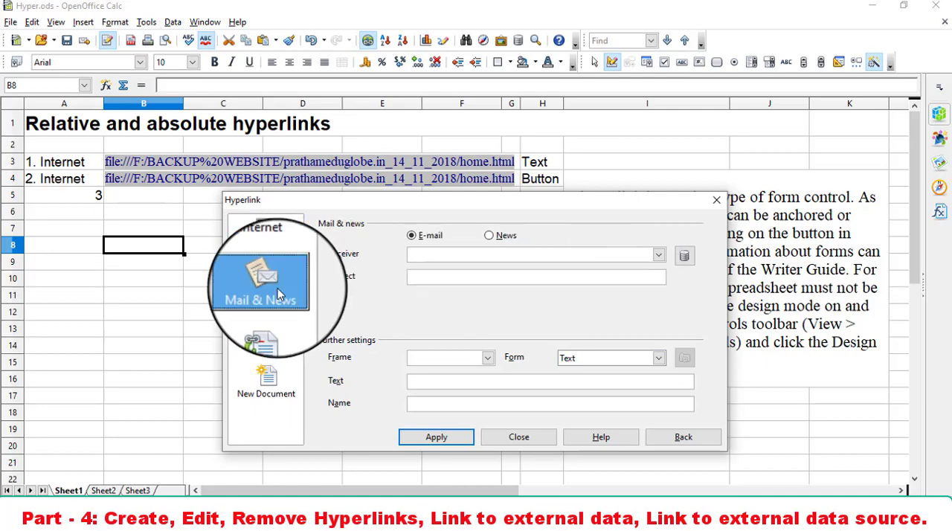
{"action": "left_click", "coordinate": [276, 329]}
{"action": "left_click", "coordinate": [275, 379]}
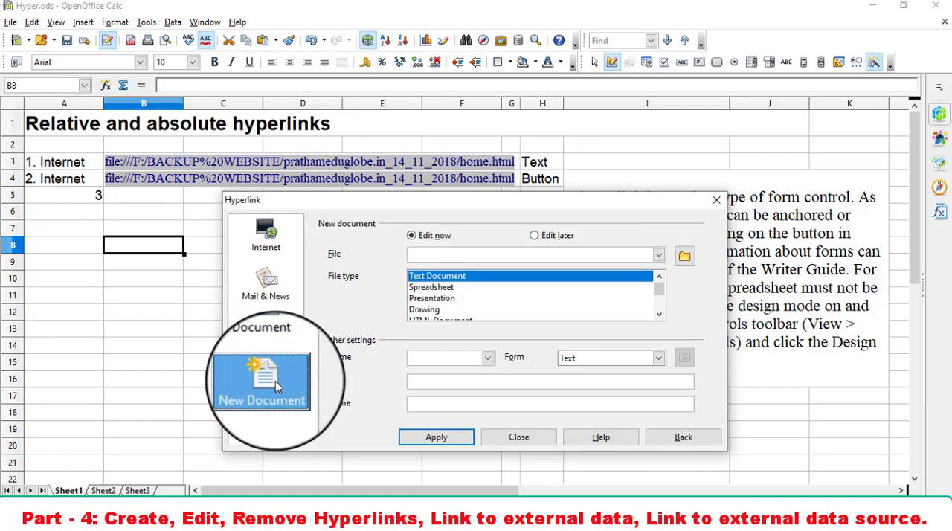
{"action": "left_click", "coordinate": [265, 232]}
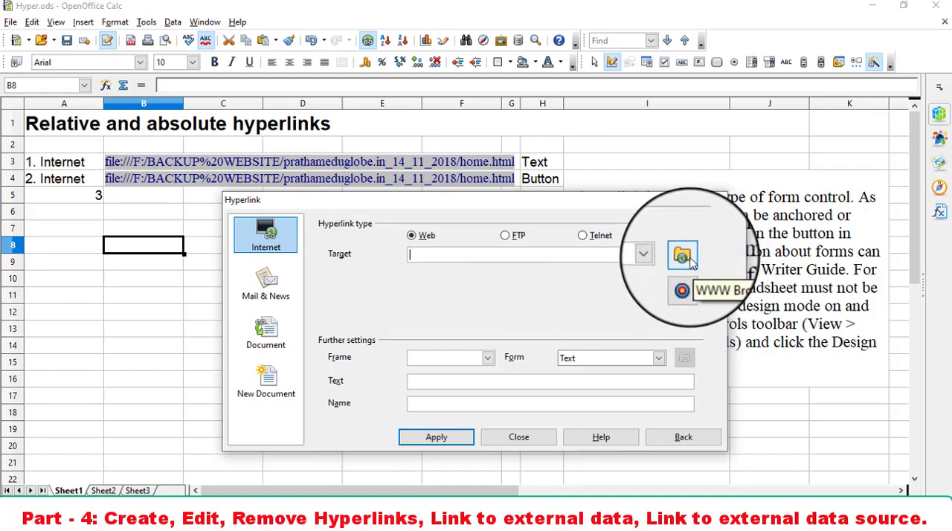
- Compare the options for the FTP, Telnet and Web hyperlink types, and close the hyperlink settings without applying anything
{"action": "left_click", "coordinate": [505, 236]}
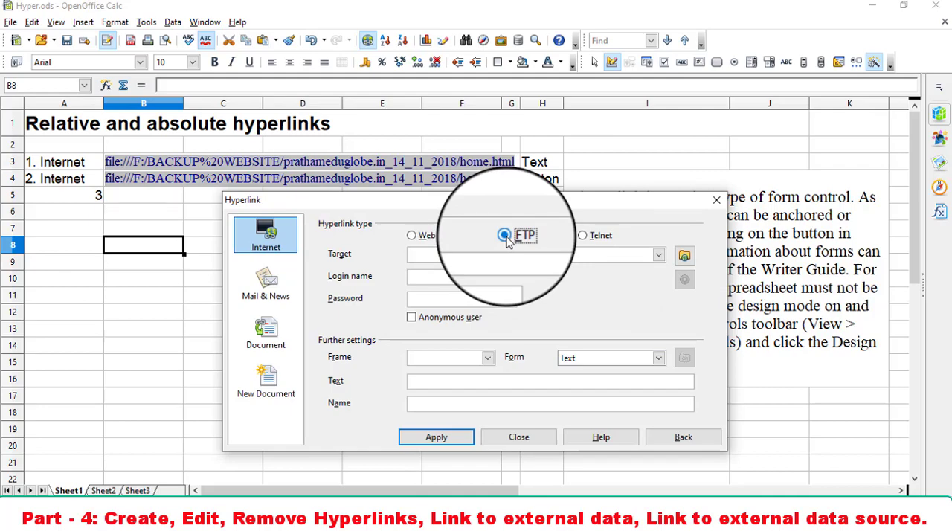
{"action": "left_click", "coordinate": [585, 237]}
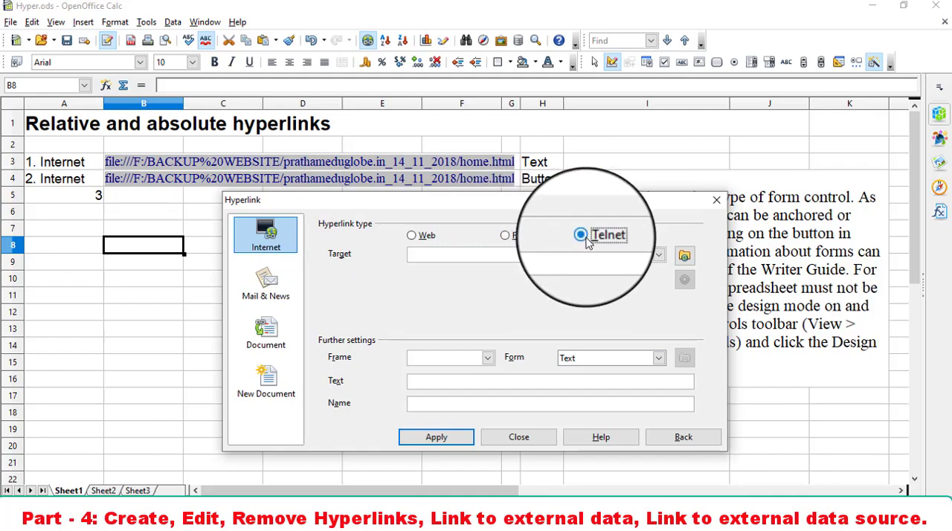
{"action": "left_click", "coordinate": [504, 236]}
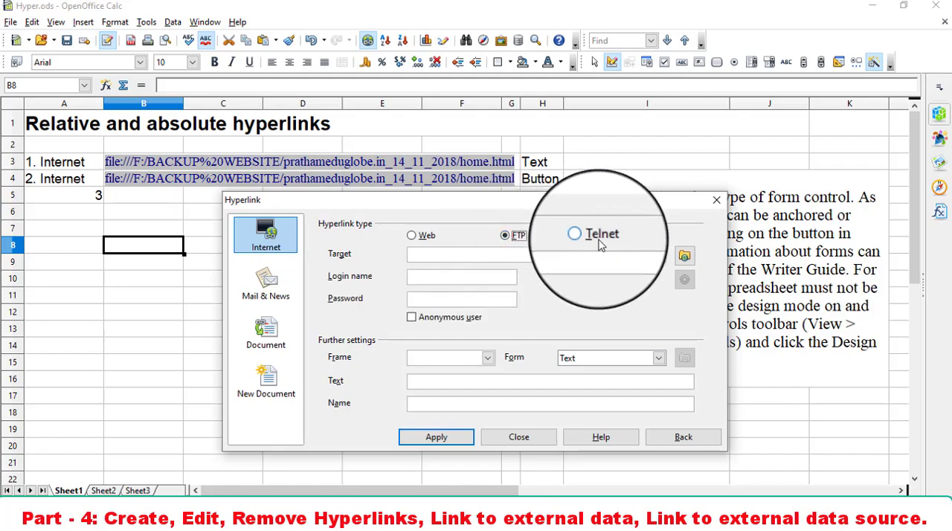
{"action": "left_click", "coordinate": [429, 237]}
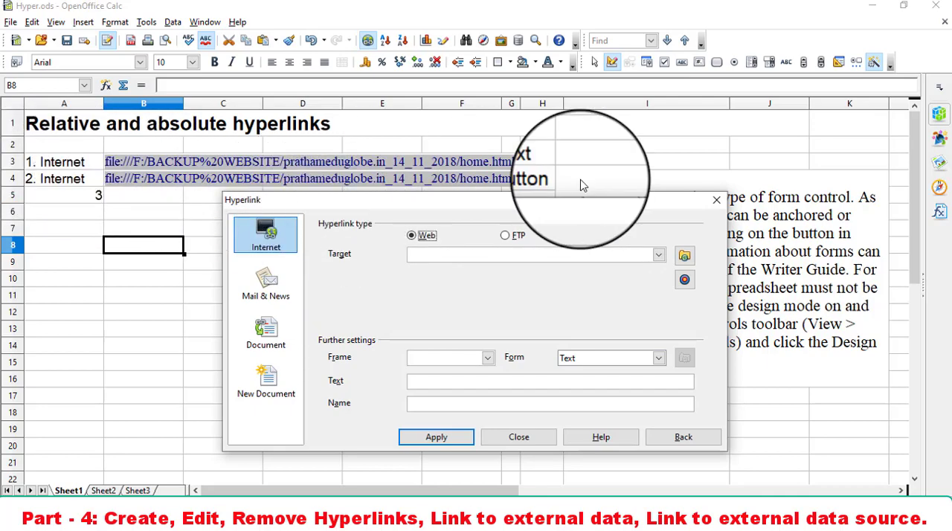
{"action": "left_click", "coordinate": [716, 199]}
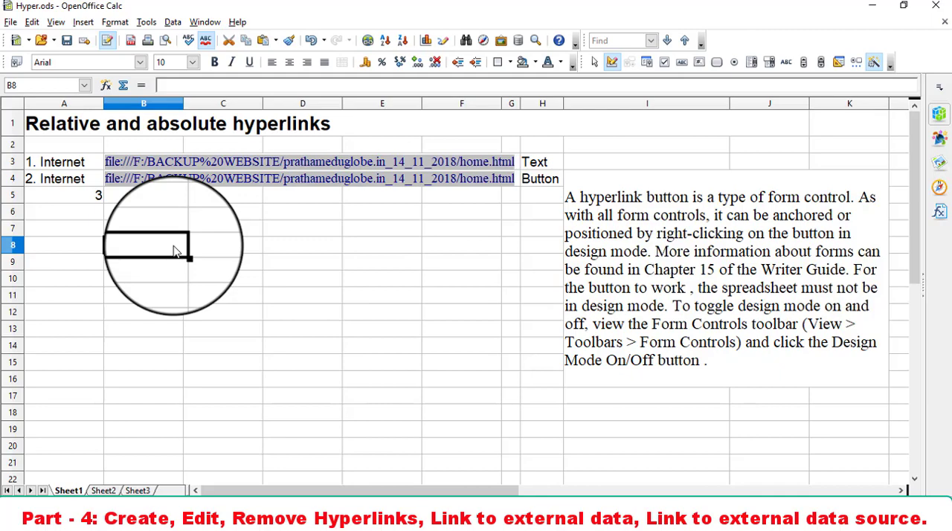
- Copy the link address from cell B3 and paste it as the Web target of a new hyperlink in cell B8
{"action": "right_click", "coordinate": [138, 168]}
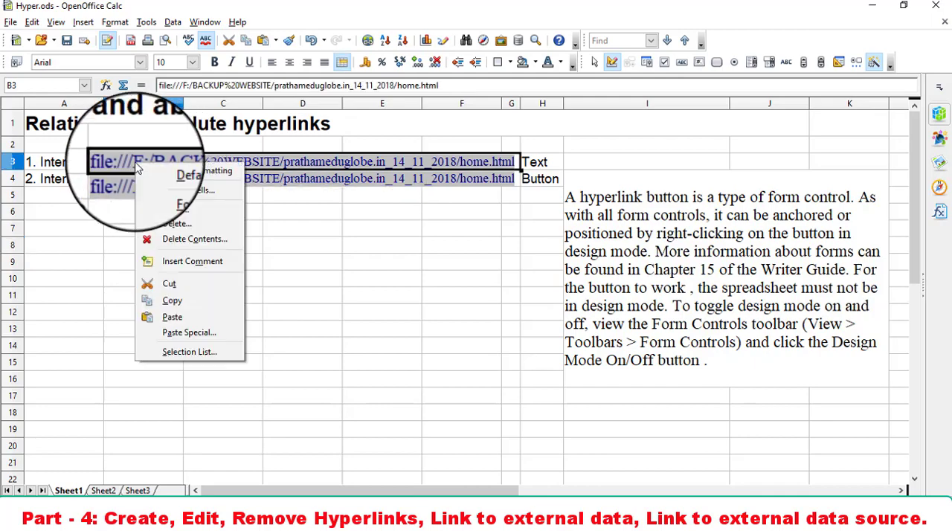
{"action": "left_click", "coordinate": [182, 301]}
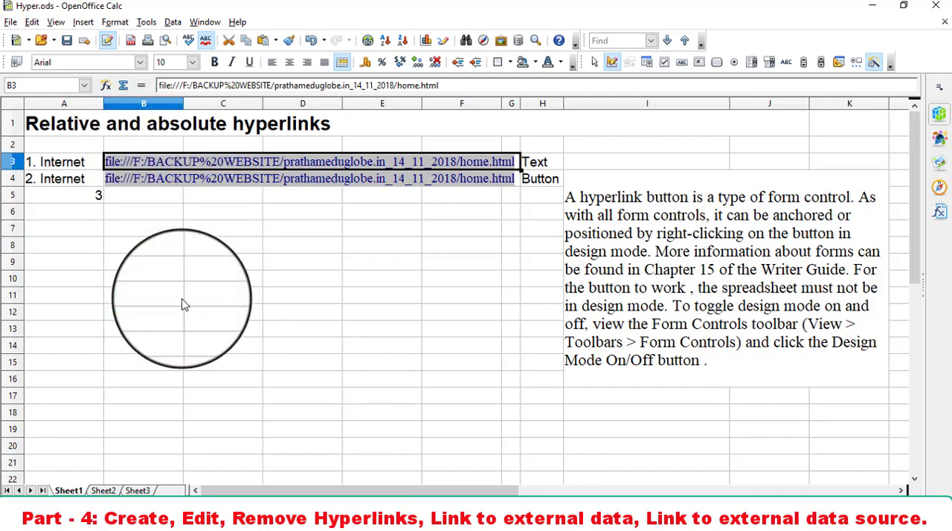
{"action": "left_click", "coordinate": [96, 245]}
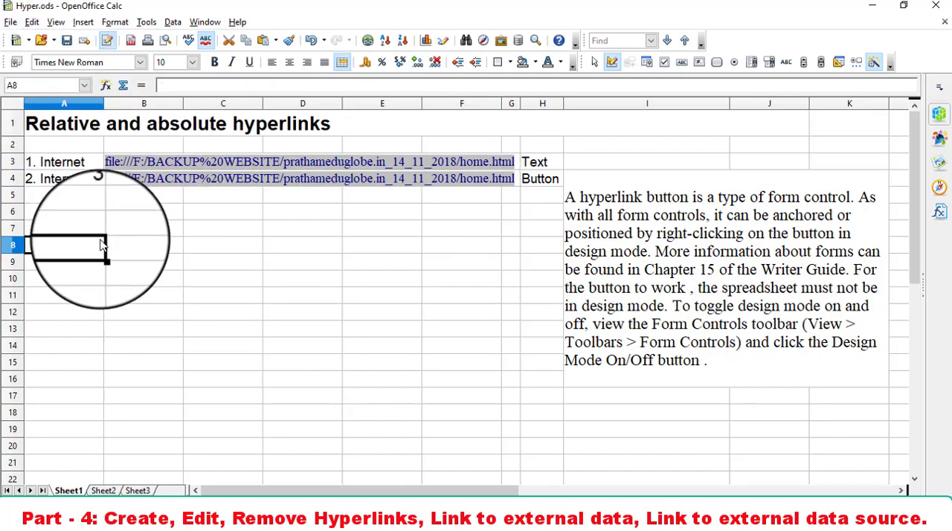
{"action": "left_click", "coordinate": [194, 253]}
{"action": "left_click", "coordinate": [174, 252]}
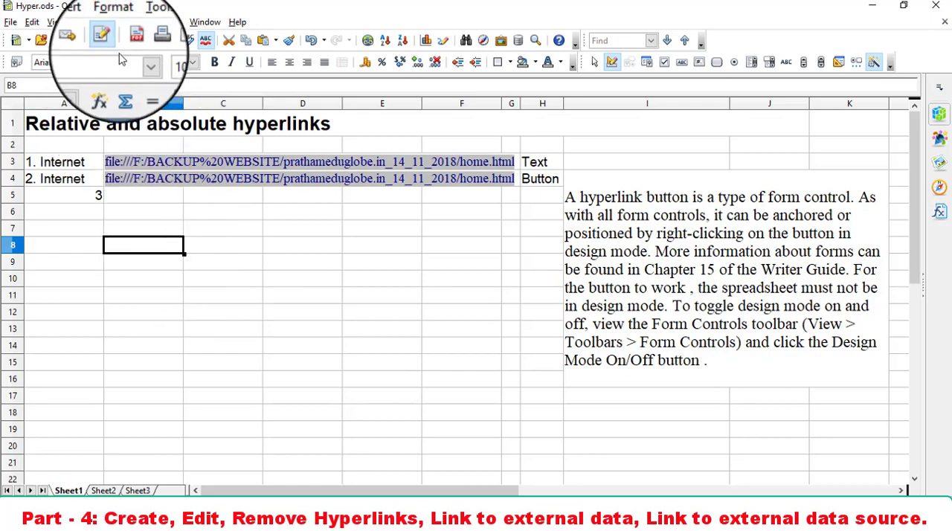
{"action": "left_click", "coordinate": [82, 21]}
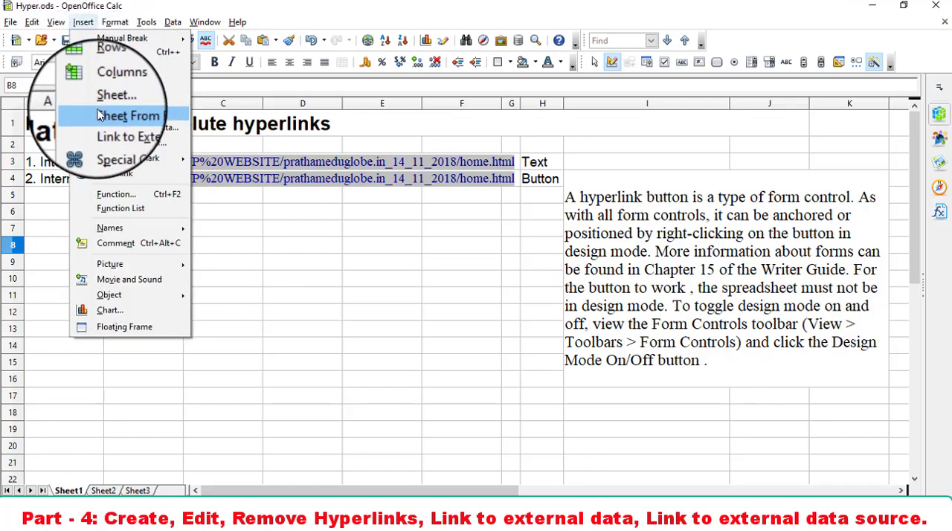
{"action": "left_click", "coordinate": [121, 180]}
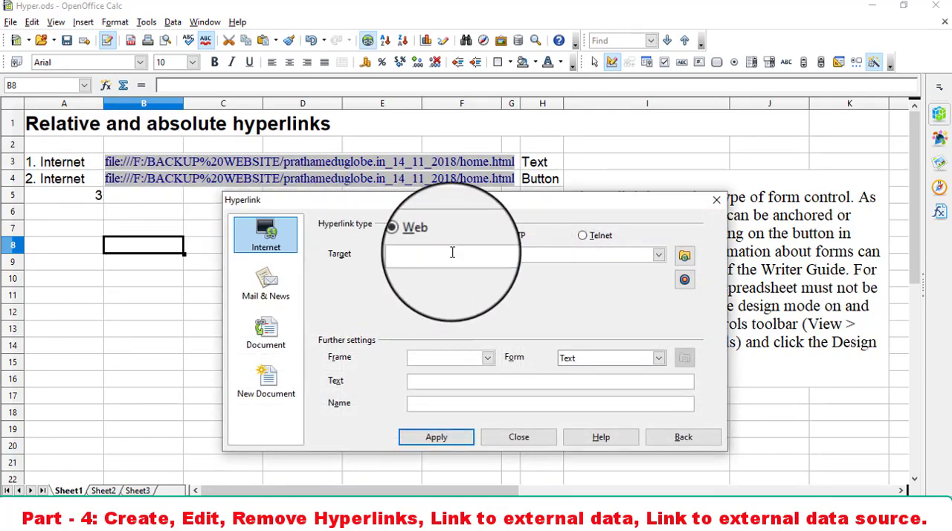
{"action": "type", "text": "file:///F:/BACKUP%20WEBSITE/prathameduglobe.in_14_11_2018/home.html"}
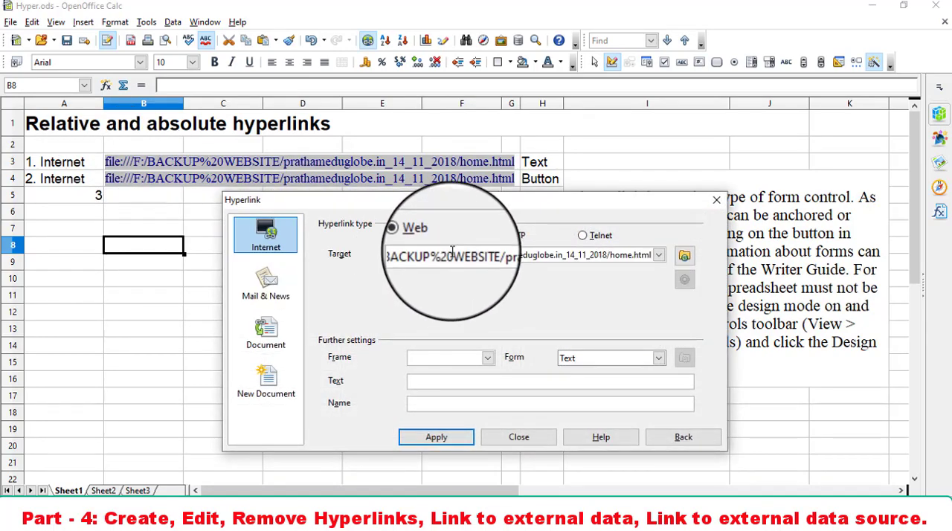
- Check the WWW Browser option for the link target and view the available Frame choices, leaving the frame empty
{"action": "left_click", "coordinate": [684, 255]}
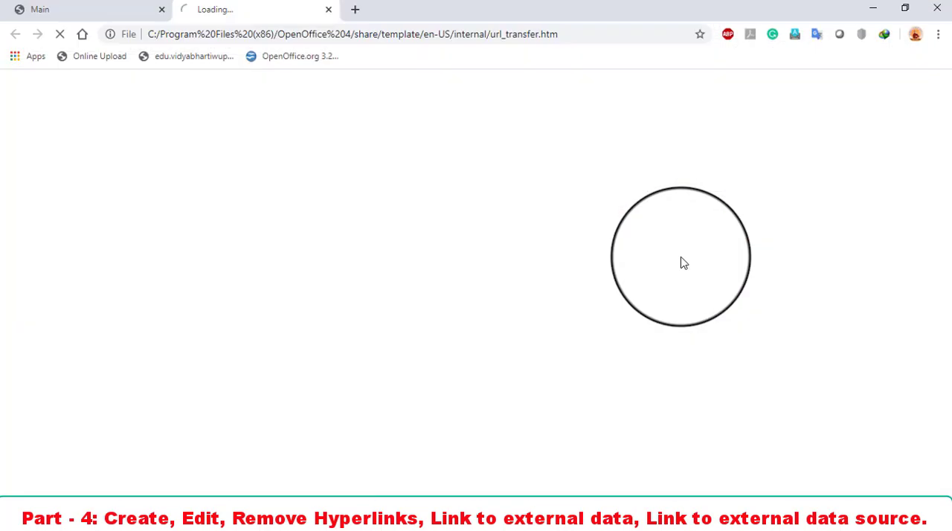
{"action": "left_click", "coordinate": [328, 11]}
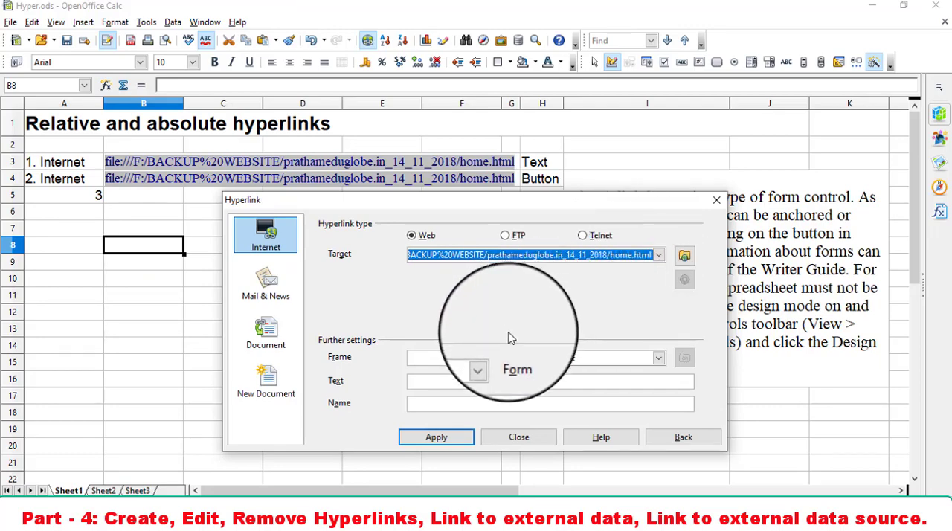
{"action": "left_click", "coordinate": [487, 360]}
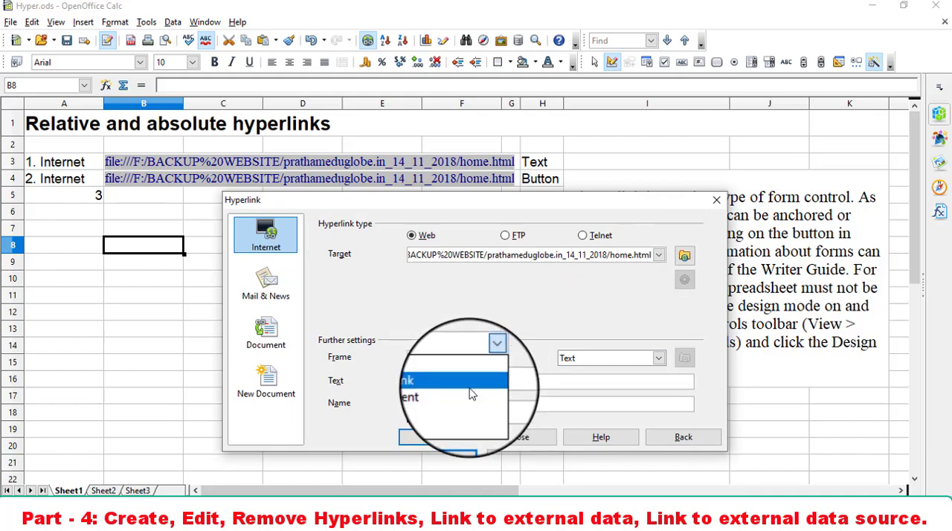
{"action": "left_click", "coordinate": [516, 319]}
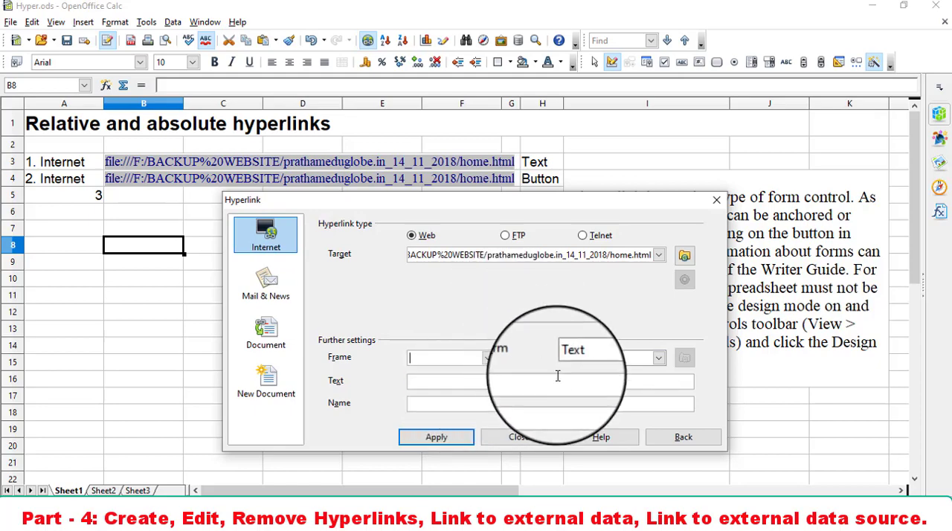
- Keep the hyperlink form as Text, set its text to "Website Link", and apply it to cell B8
{"action": "left_click", "coordinate": [602, 369]}
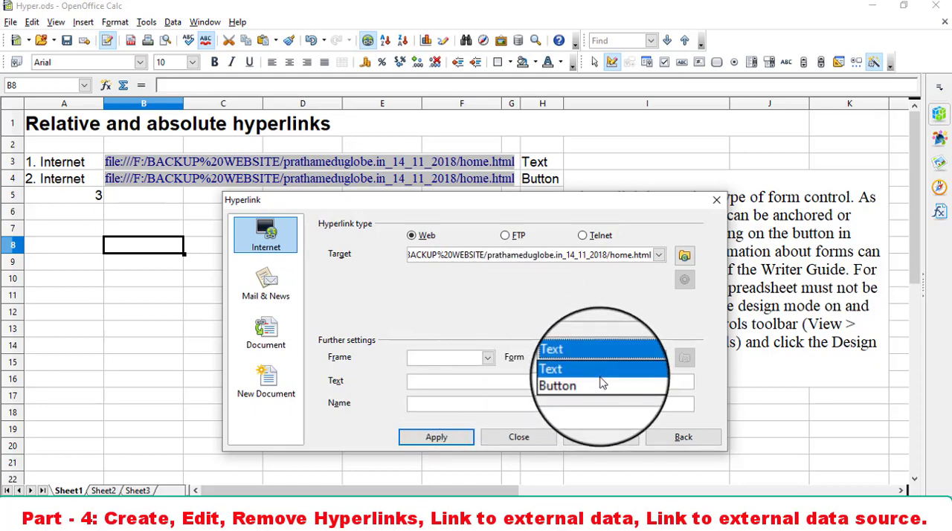
{"action": "left_click", "coordinate": [602, 380]}
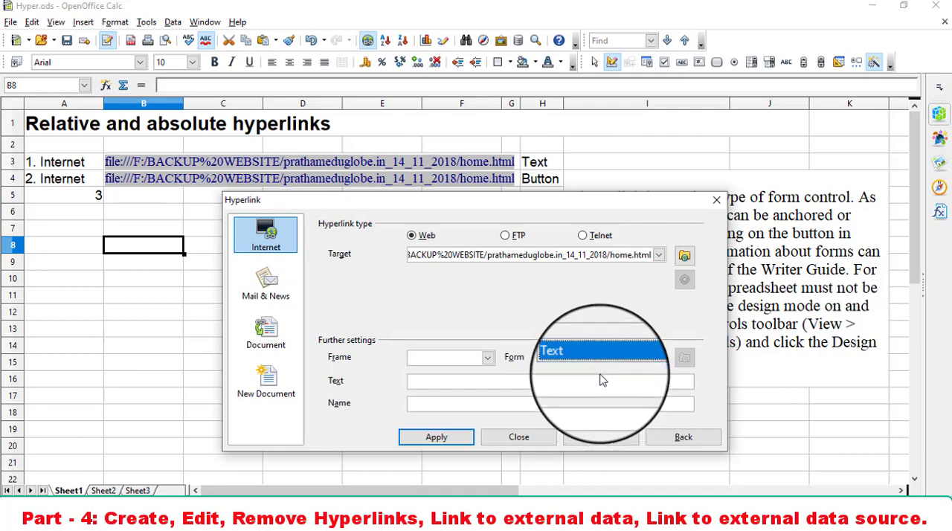
{"action": "left_click", "coordinate": [571, 377]}
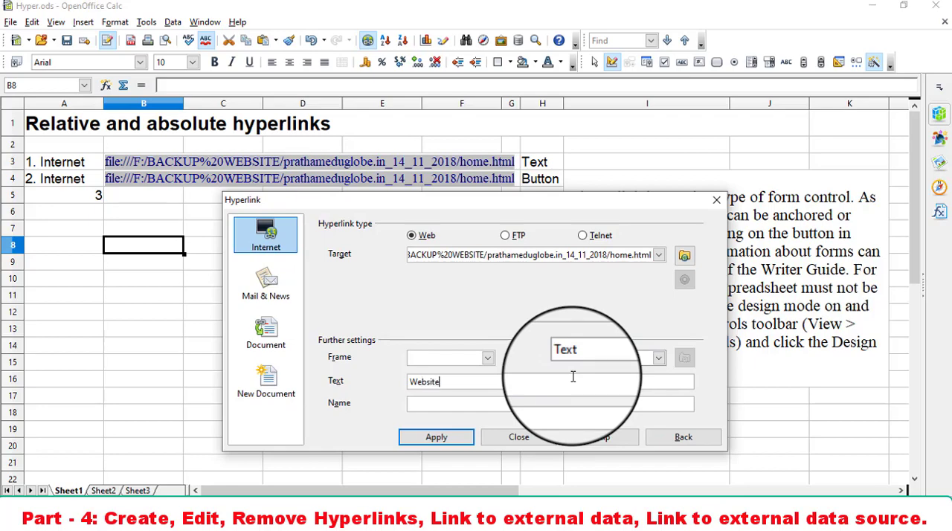
{"action": "type", "text": "Website Link"}
{"action": "key", "text": "Return"}
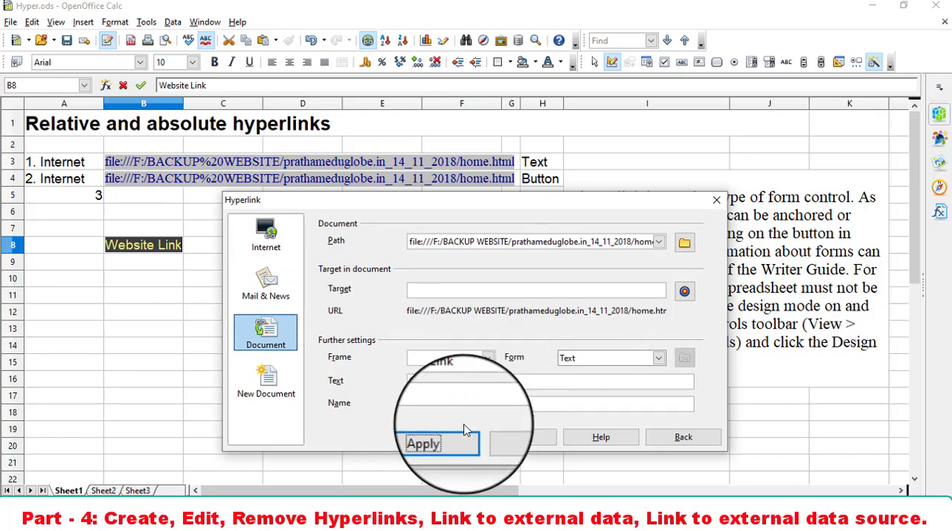
{"action": "left_click", "coordinate": [453, 437]}
{"action": "left_click", "coordinate": [522, 437]}
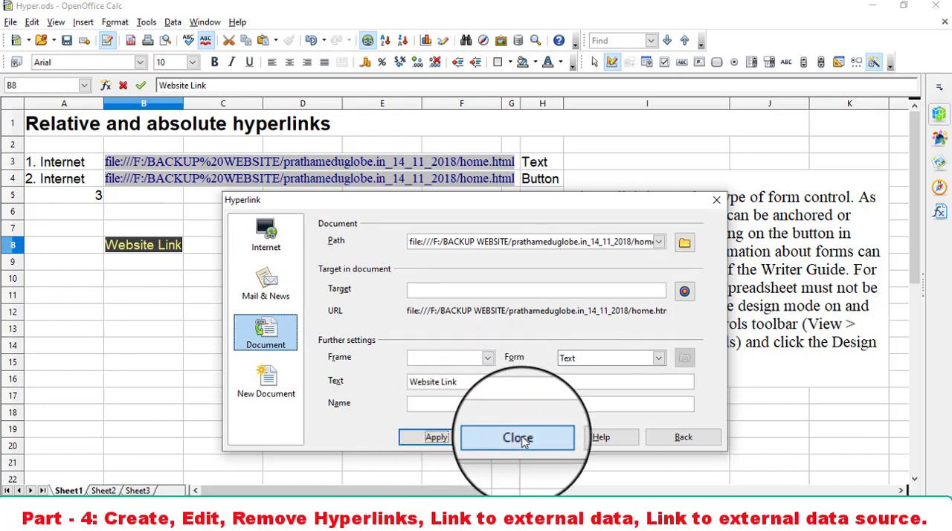
{"action": "left_click", "coordinate": [349, 347]}
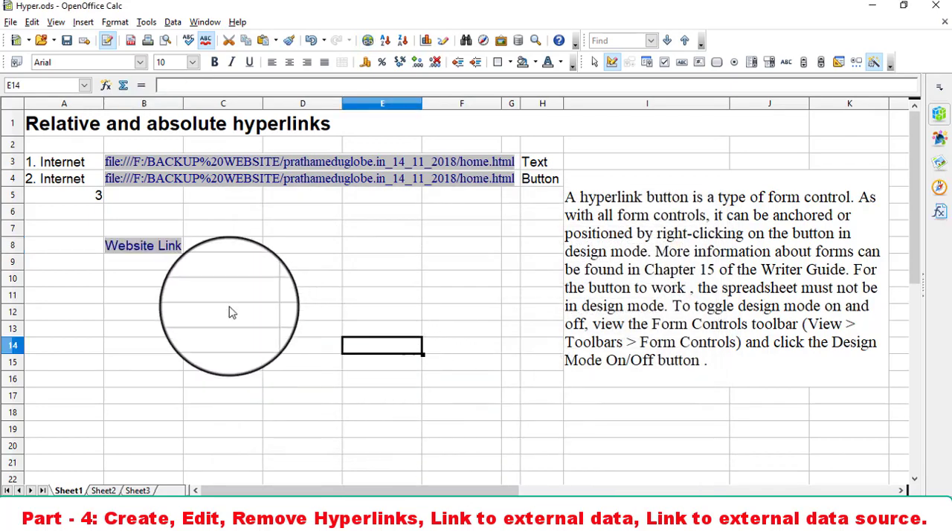
- Follow the Website Link hyperlink in B8, look through the linked home.html page, and return to the spreadsheet
{"action": "left_click", "coordinate": [128, 256]}
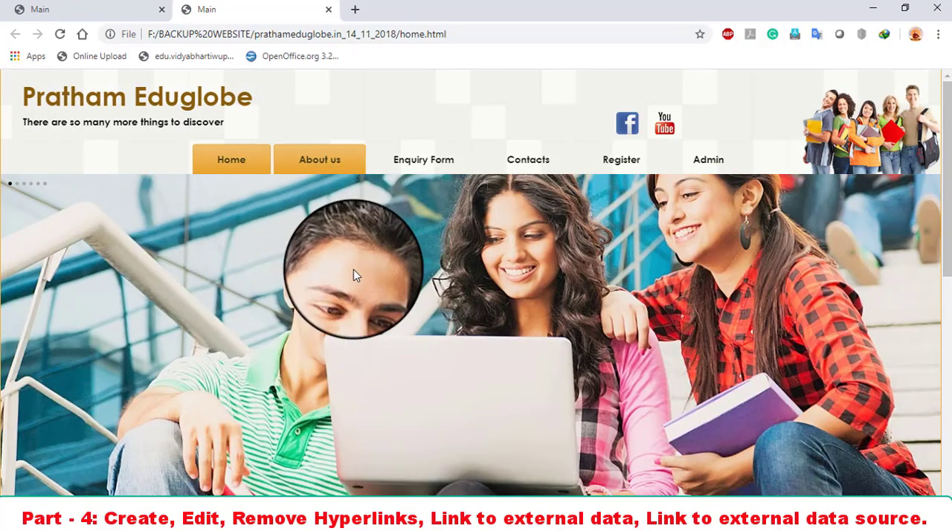
{"action": "scroll", "coordinate": [353, 272], "scroll_direction": "down", "scroll_amount": 4}
{"action": "scroll", "coordinate": [353, 275], "scroll_direction": "down", "scroll_amount": 3}
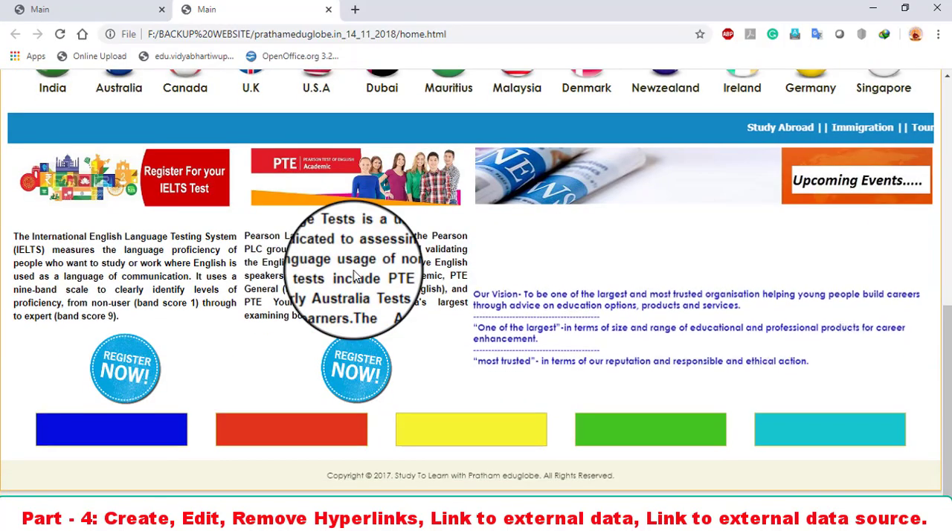
{"action": "scroll", "coordinate": [354, 275], "scroll_direction": "up", "scroll_amount": 6}
{"action": "scroll", "coordinate": [354, 276], "scroll_direction": "down", "scroll_amount": 8}
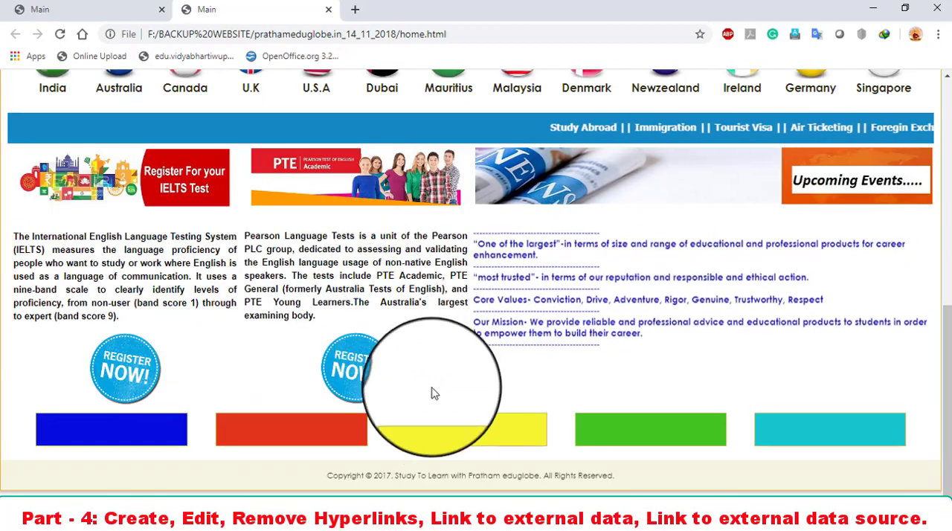
{"action": "left_click", "coordinate": [435, 518]}
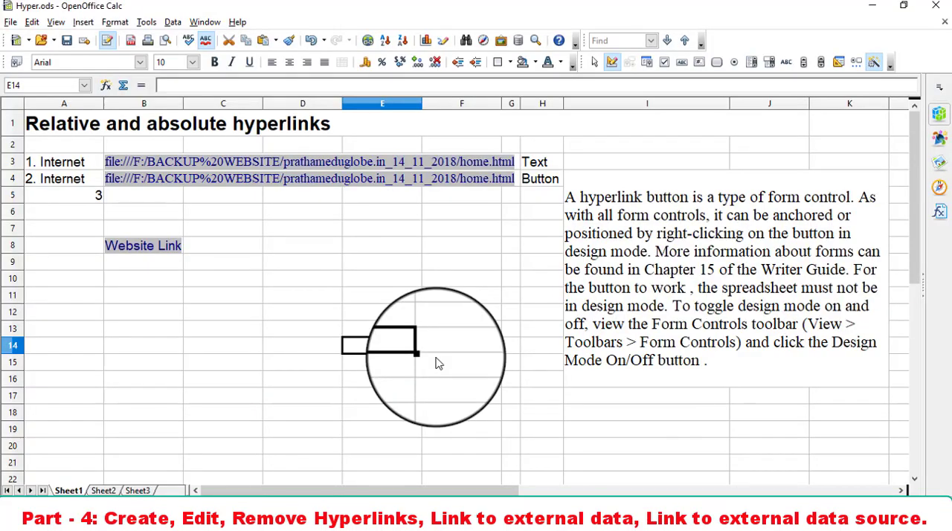
- Start a new Internet hyperlink in cell D8 and paste the copied home.html address as its Web target
{"action": "left_click", "coordinate": [240, 250]}
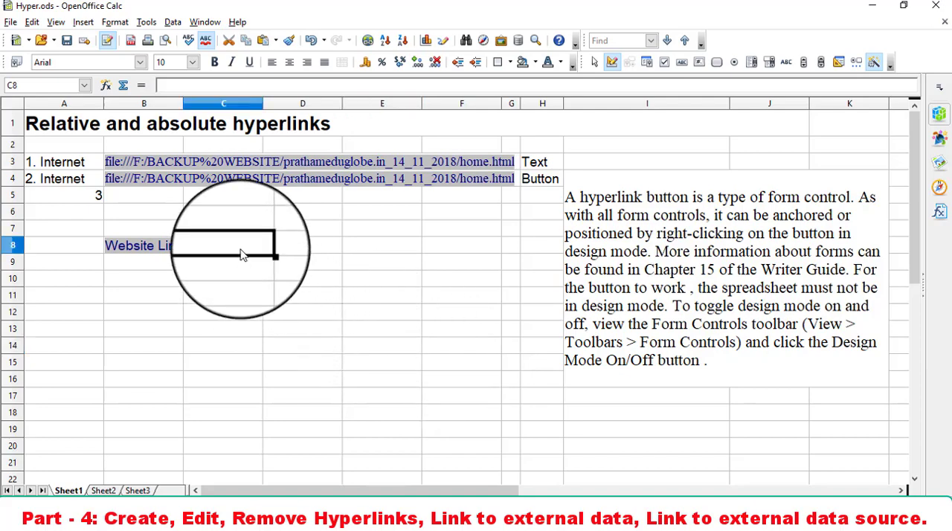
{"action": "left_click", "coordinate": [303, 250]}
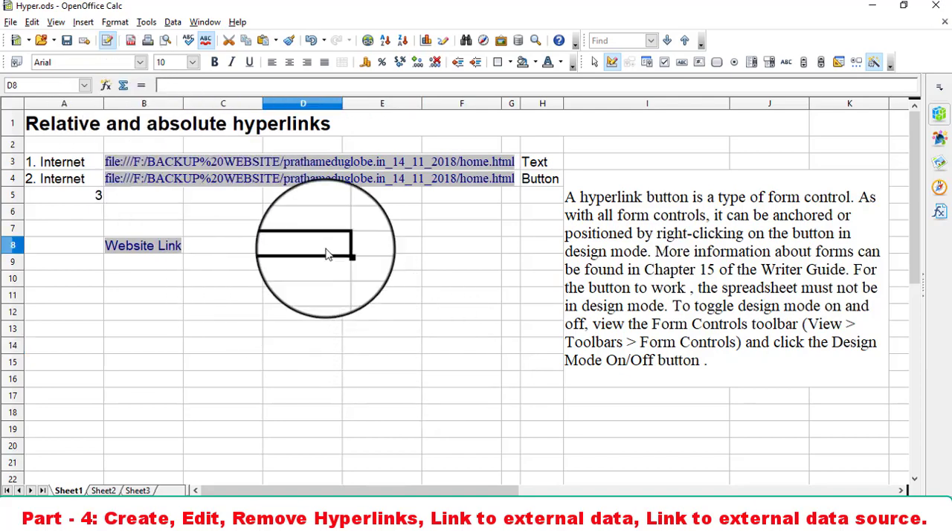
{"action": "left_click", "coordinate": [83, 22]}
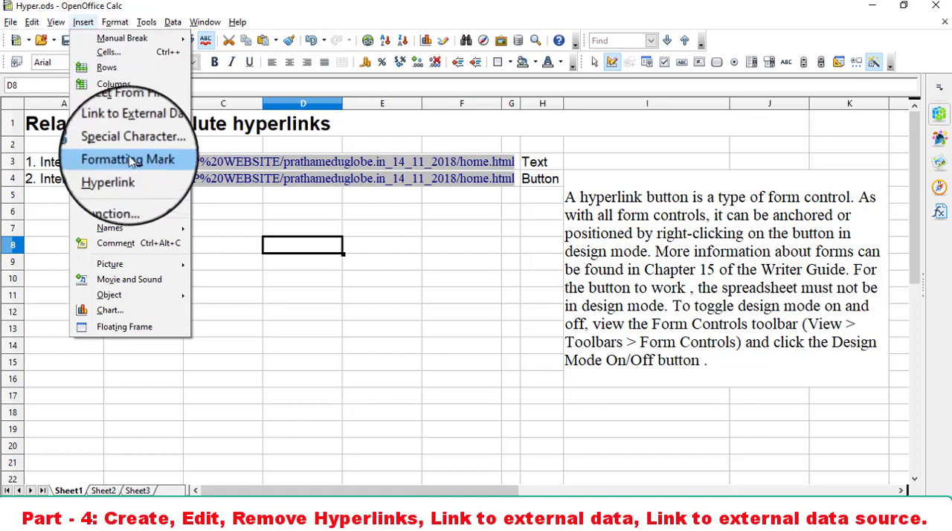
{"action": "left_click", "coordinate": [110, 182]}
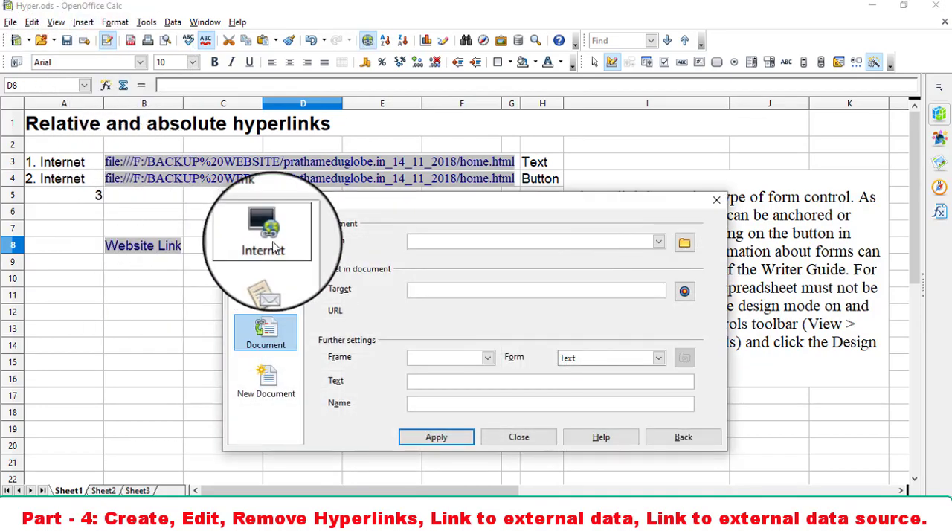
{"action": "left_click", "coordinate": [272, 245]}
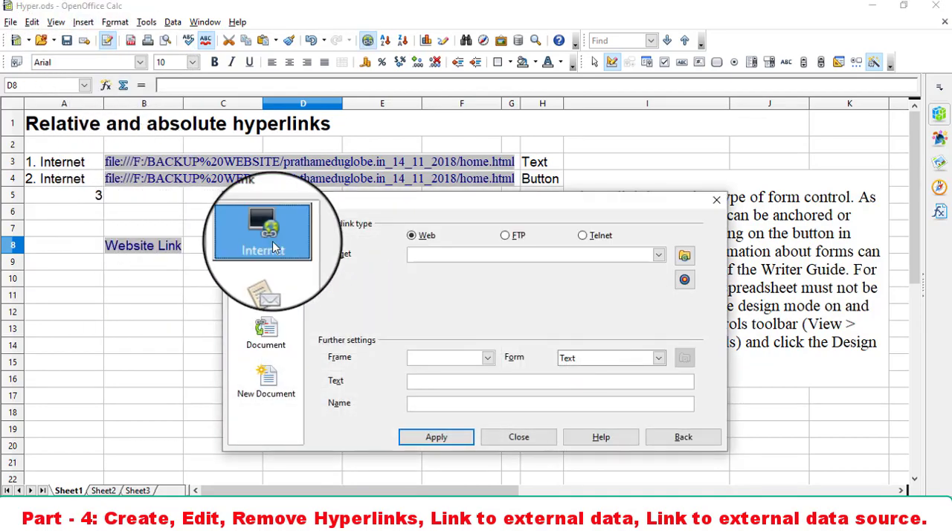
{"action": "left_click", "coordinate": [475, 259]}
{"action": "type", "text": "file:///F:/BACKUP%20WEBSITE/prathameduglobe.in_14_11_2018/home.html"}
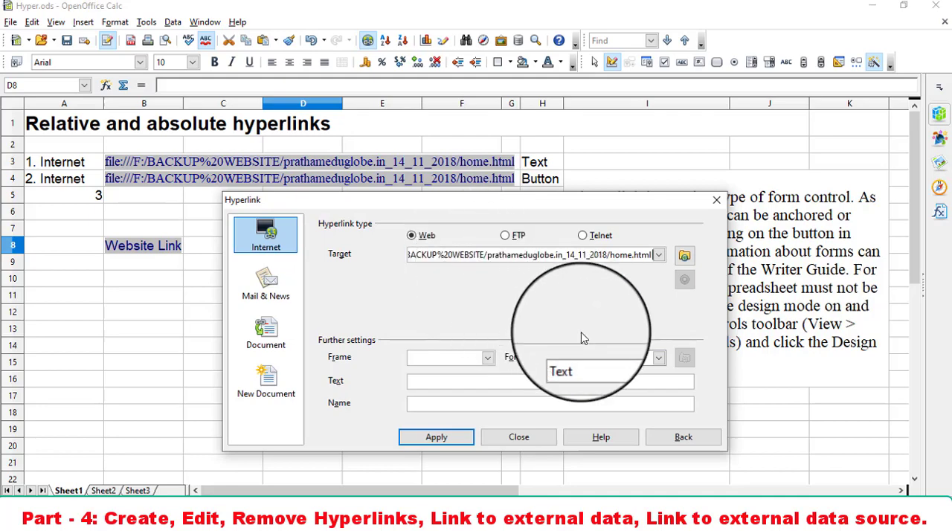
- Set the hyperlink form to Button with the text "Website Link" and apply it to cell D8
{"action": "left_click", "coordinate": [602, 364]}
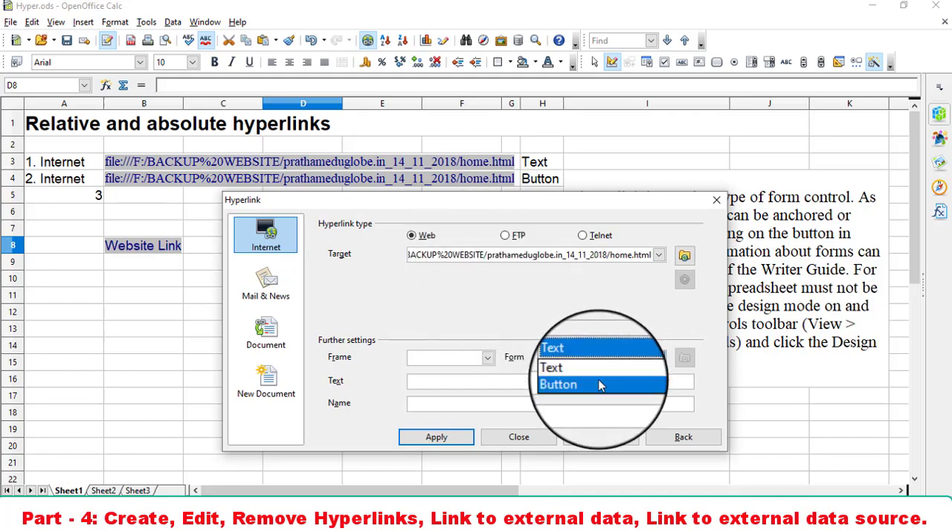
{"action": "left_click", "coordinate": [601, 385]}
{"action": "left_click", "coordinate": [577, 380]}
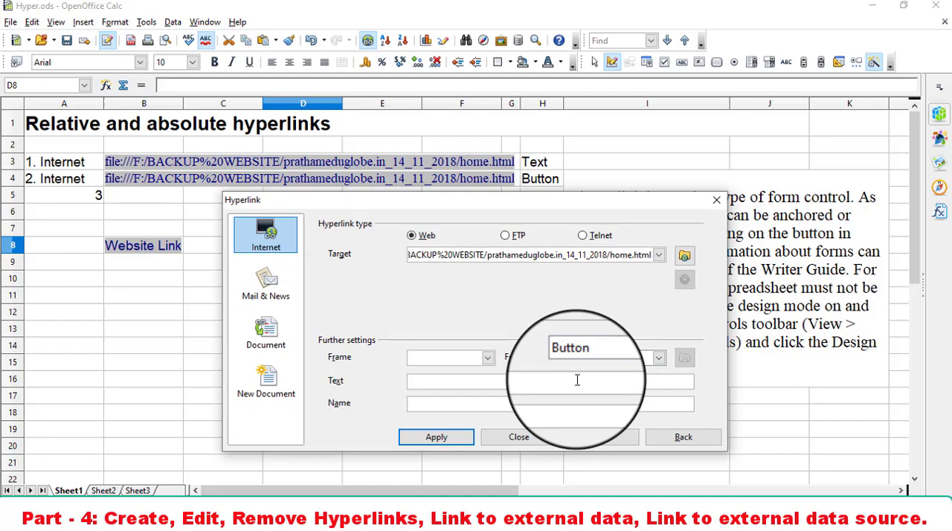
{"action": "type", "text": "Website Link"}
{"action": "left_click", "coordinate": [437, 437]}
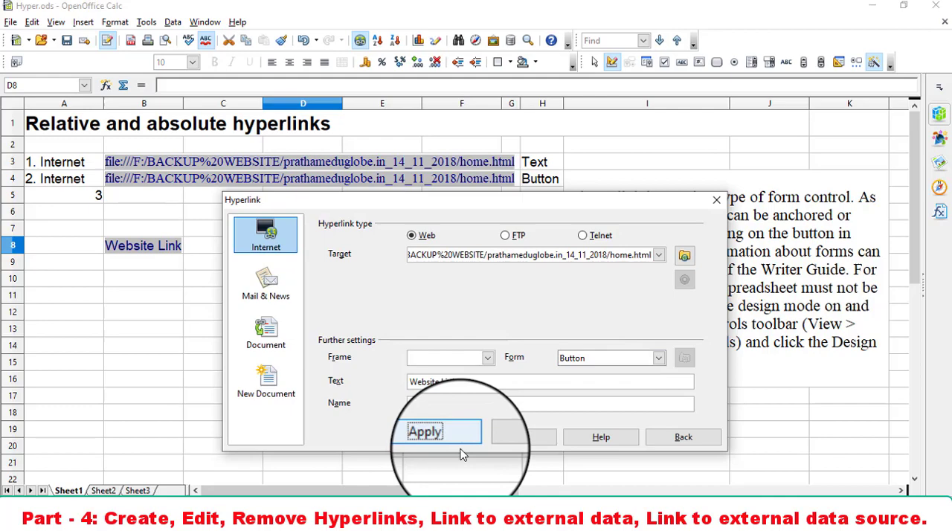
{"action": "left_click", "coordinate": [519, 437]}
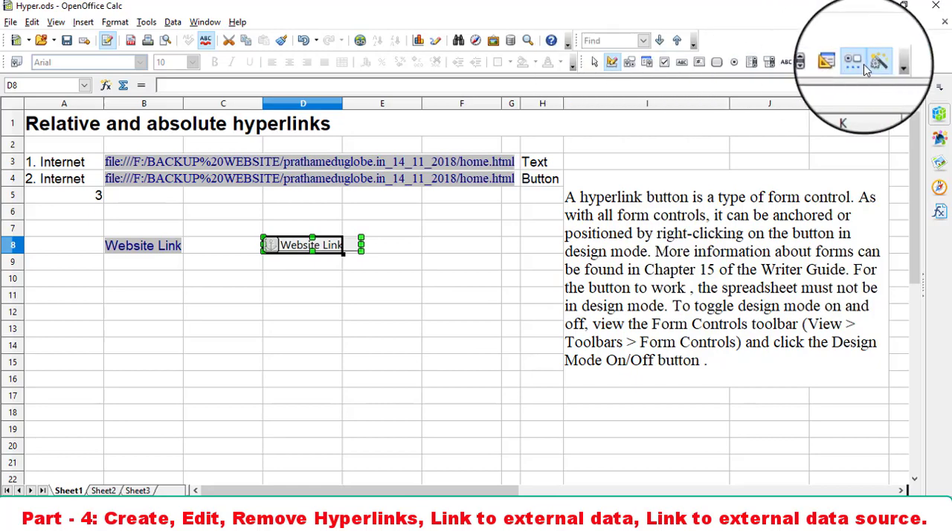
- Check the list of available toolbars for Form Controls and turn design mode off
{"action": "left_click", "coordinate": [52, 22]}
{"action": "mouse_move", "coordinate": [82, 71]}
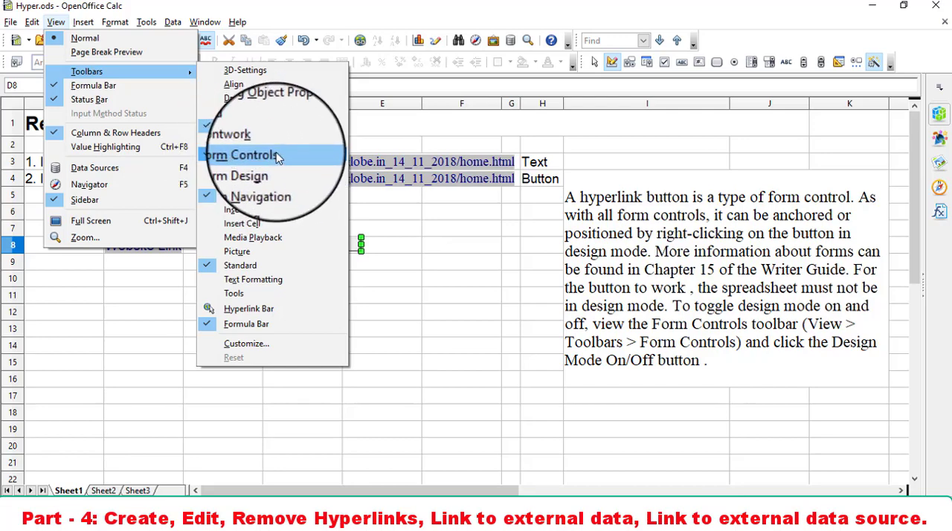
{"action": "left_click", "coordinate": [441, 225]}
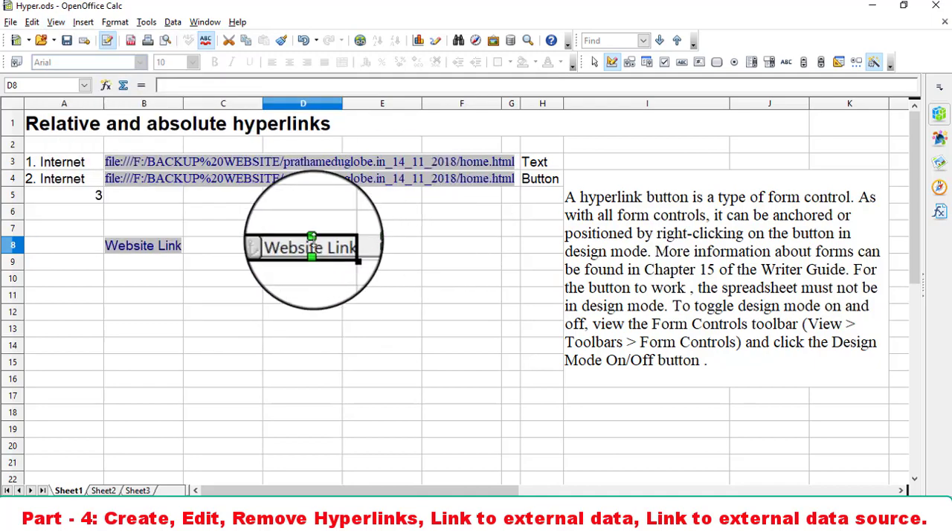
{"action": "left_click", "coordinate": [611, 64]}
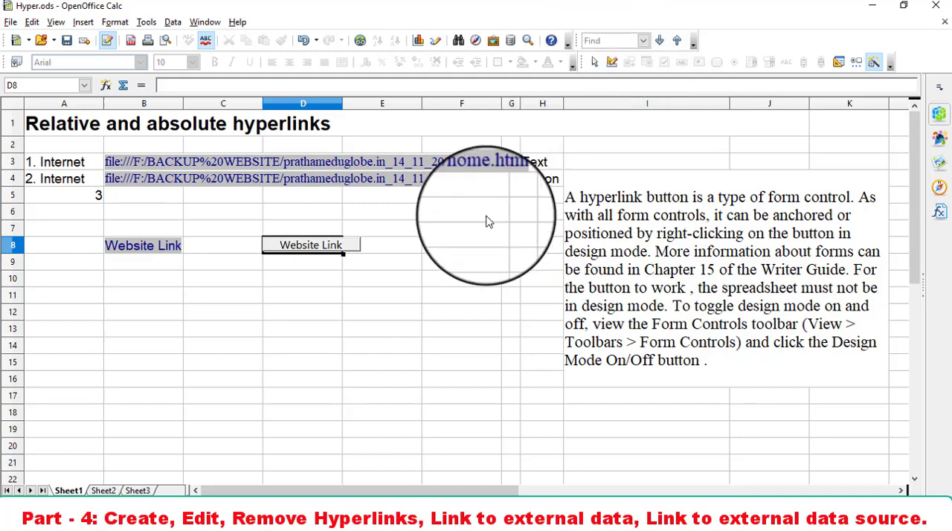
- Test the Website Link button in D8, return to the Hyper.ods spreadsheet, and turn design mode back on
{"action": "left_click", "coordinate": [306, 252]}
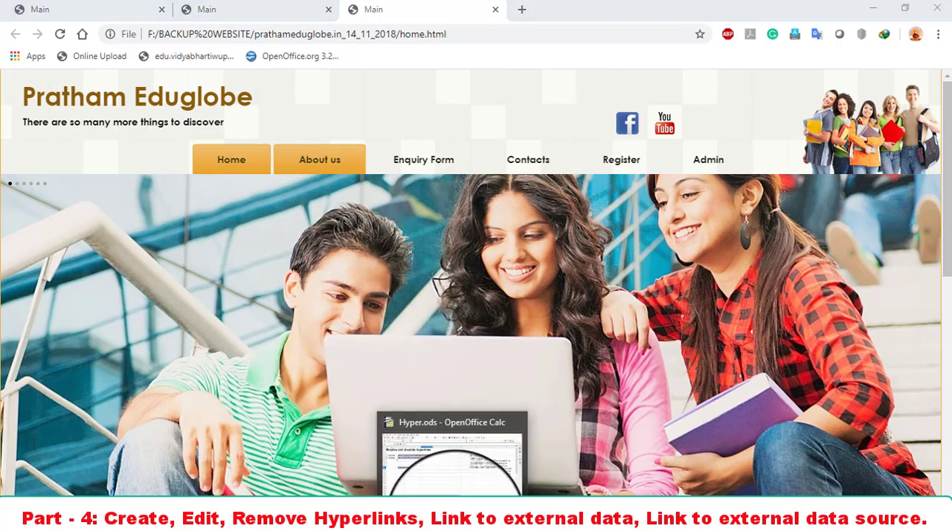
{"action": "left_click", "coordinate": [452, 518]}
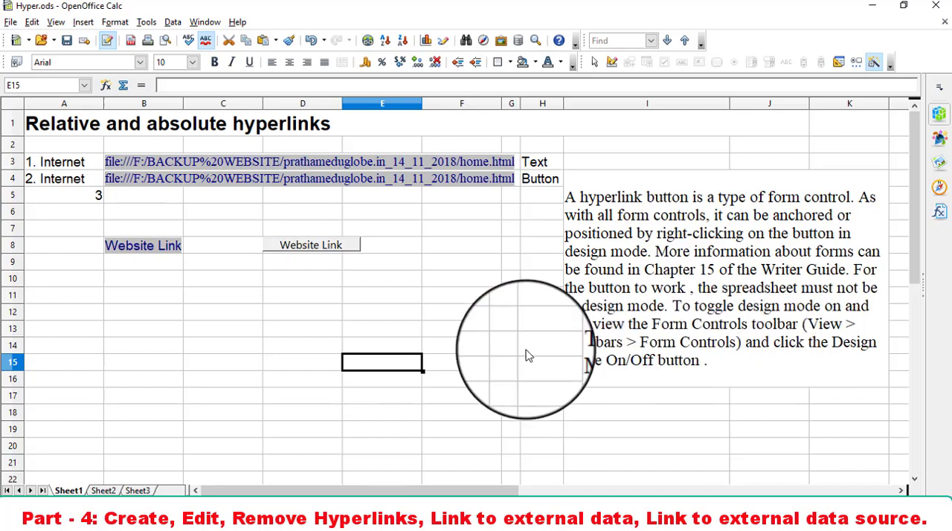
{"action": "left_click", "coordinate": [364, 270]}
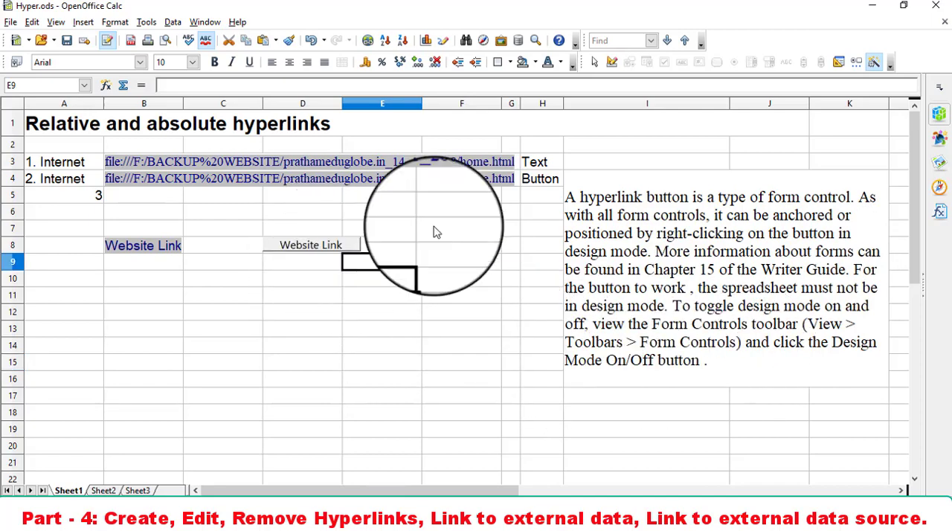
{"action": "left_click", "coordinate": [611, 62]}
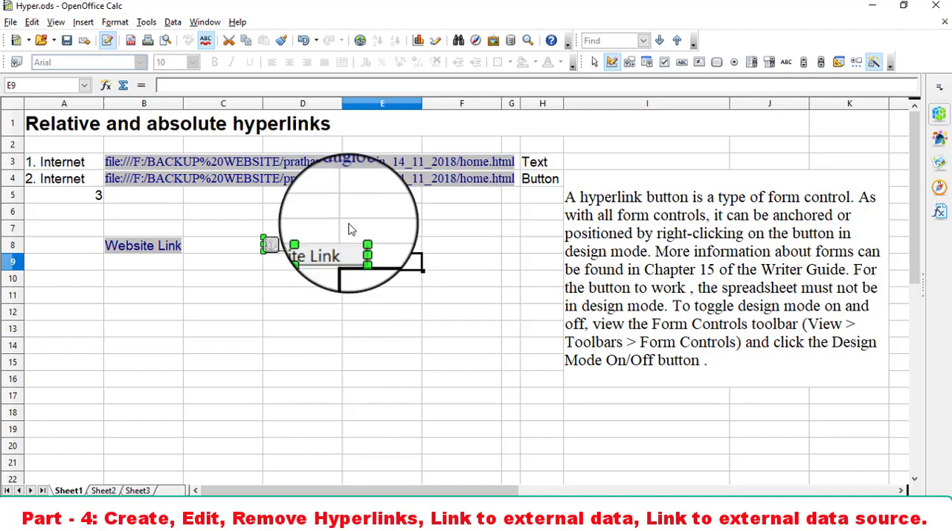
- Start a new hyperlink in cell B13, view the Mail & News options, and choose the Document link type
{"action": "left_click", "coordinate": [142, 336]}
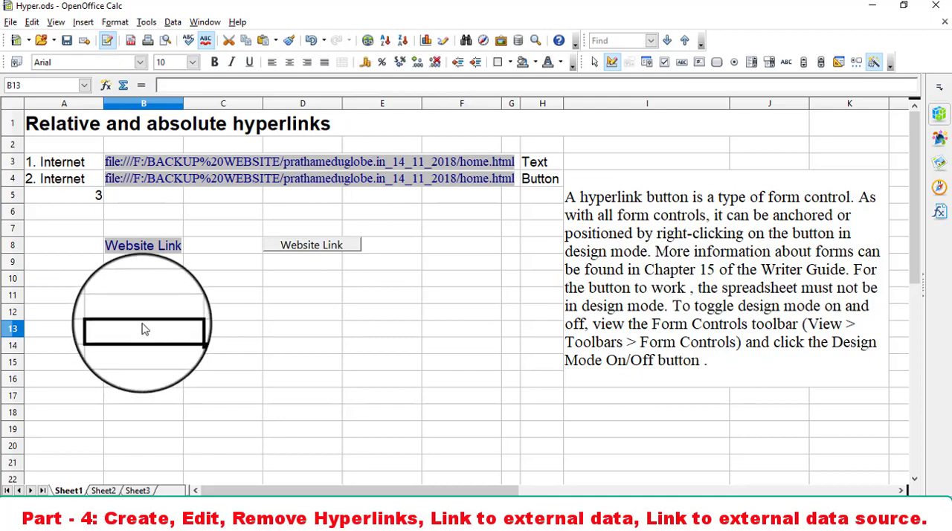
{"action": "left_click", "coordinate": [82, 21]}
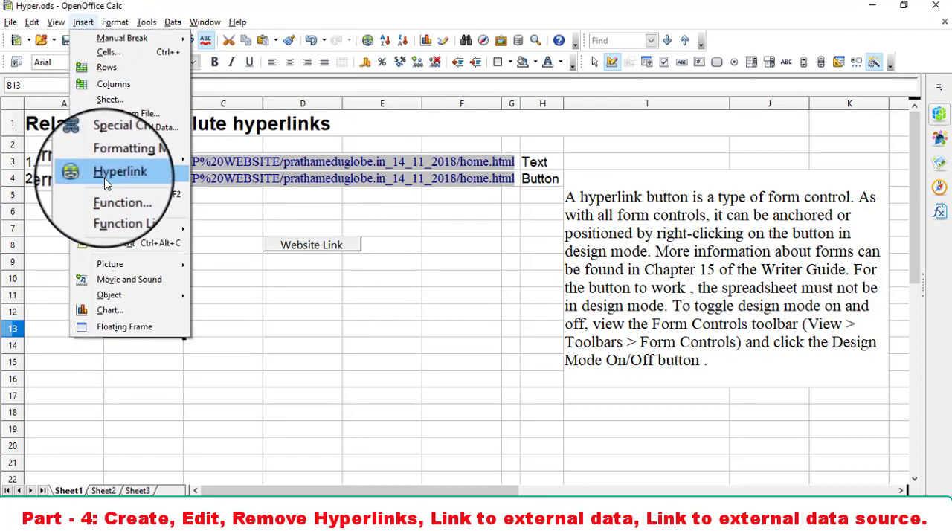
{"action": "left_click", "coordinate": [531, 287]}
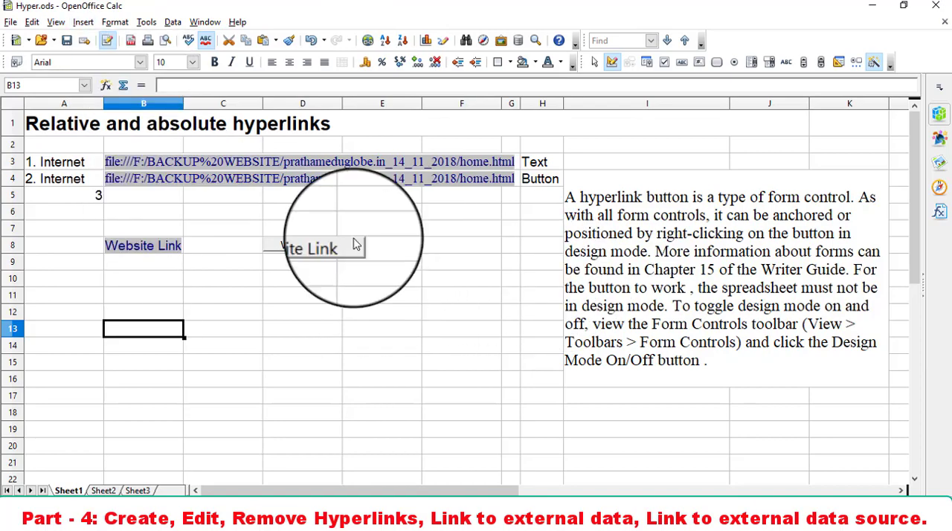
{"action": "left_click", "coordinate": [367, 41]}
{"action": "left_click", "coordinate": [280, 250]}
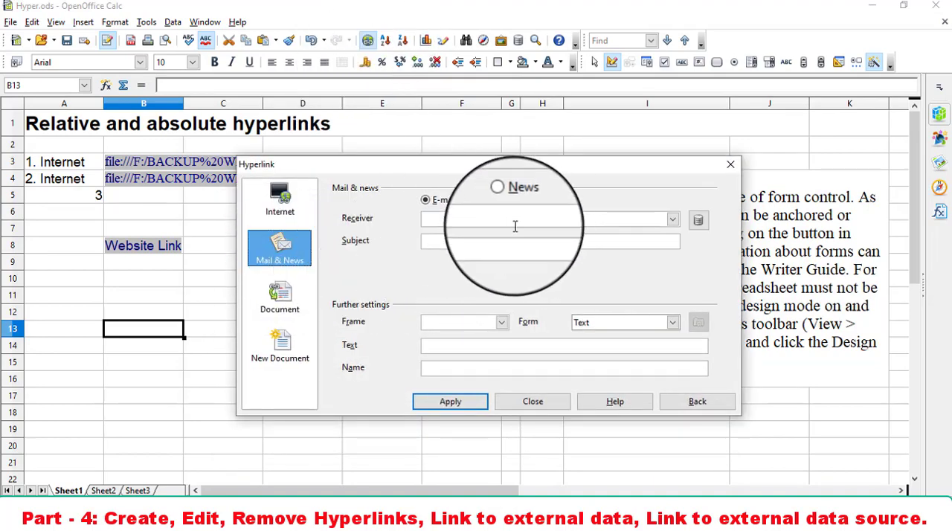
{"action": "left_click", "coordinate": [281, 296]}
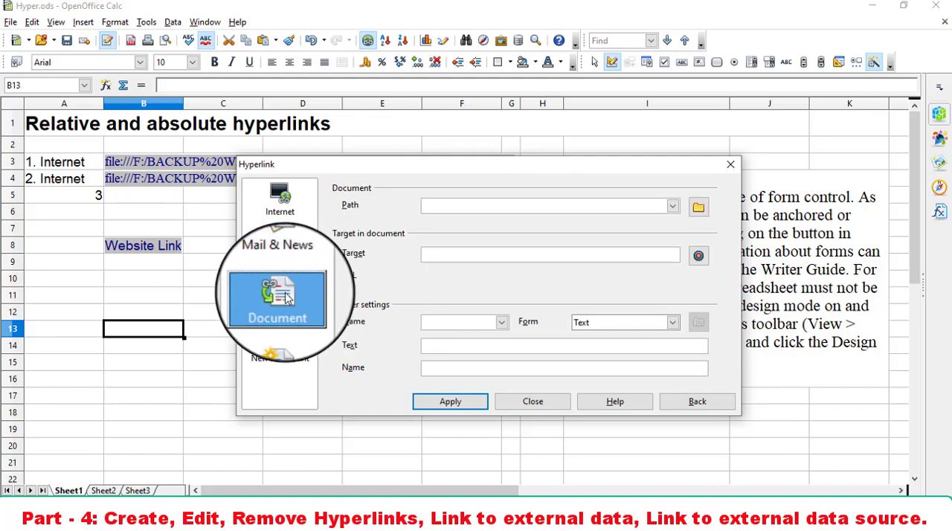
- Set the document path to Calc1.ods from the Learning Outcome-2 folder on the Desktop
{"action": "left_click", "coordinate": [491, 203]}
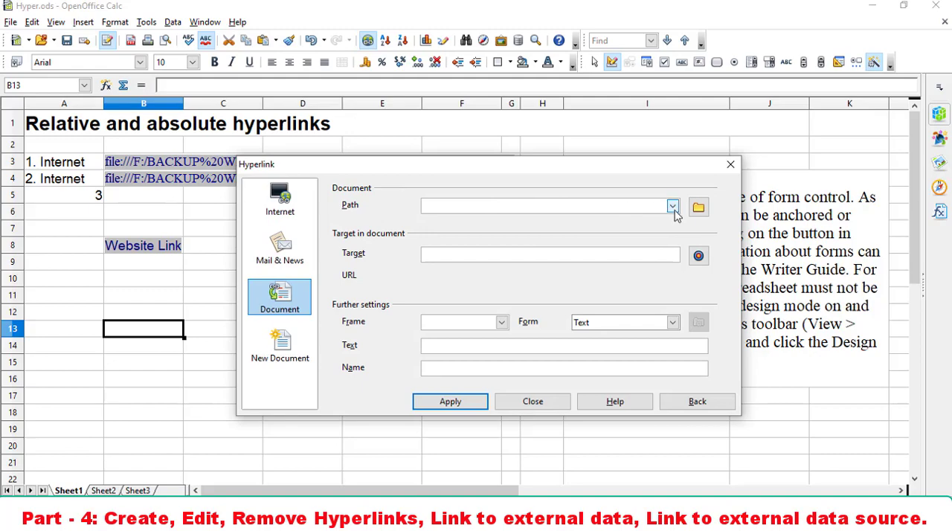
{"action": "left_click", "coordinate": [672, 208]}
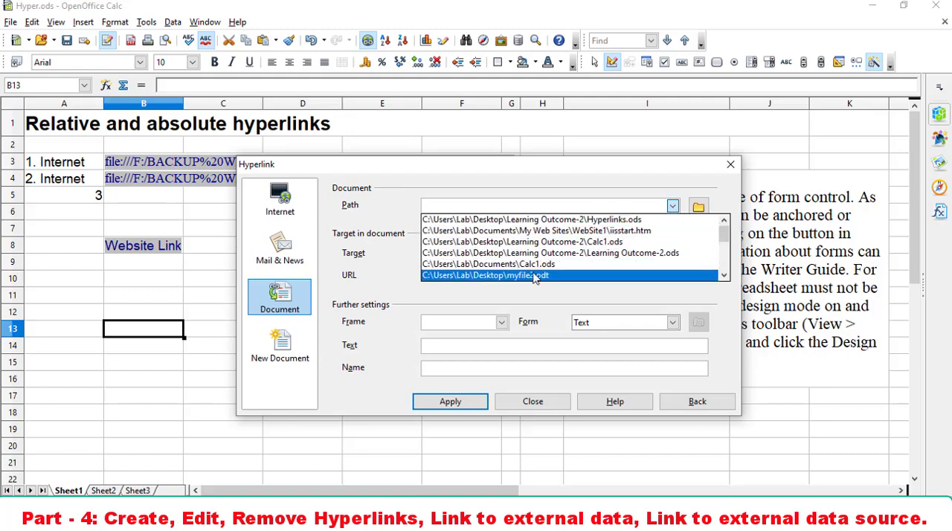
{"action": "left_click", "coordinate": [675, 207]}
{"action": "left_click", "coordinate": [699, 208]}
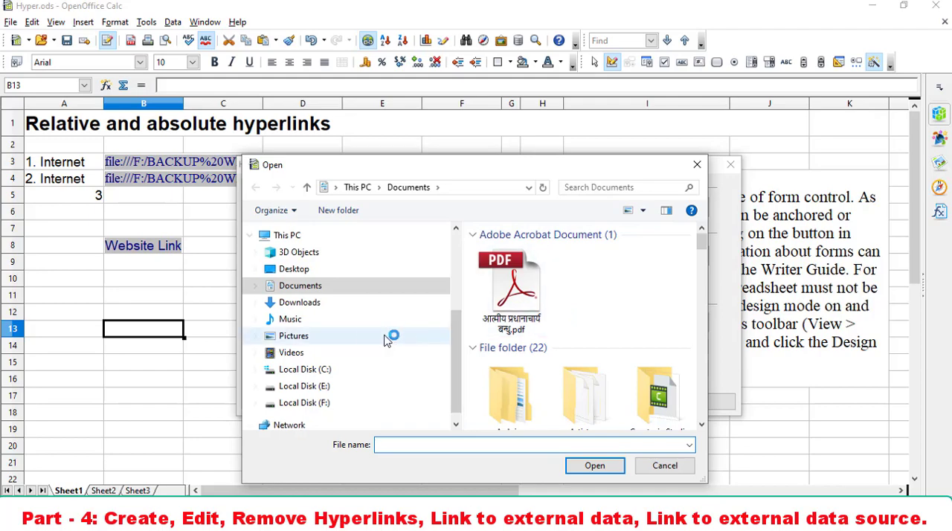
{"action": "left_click", "coordinate": [303, 272]}
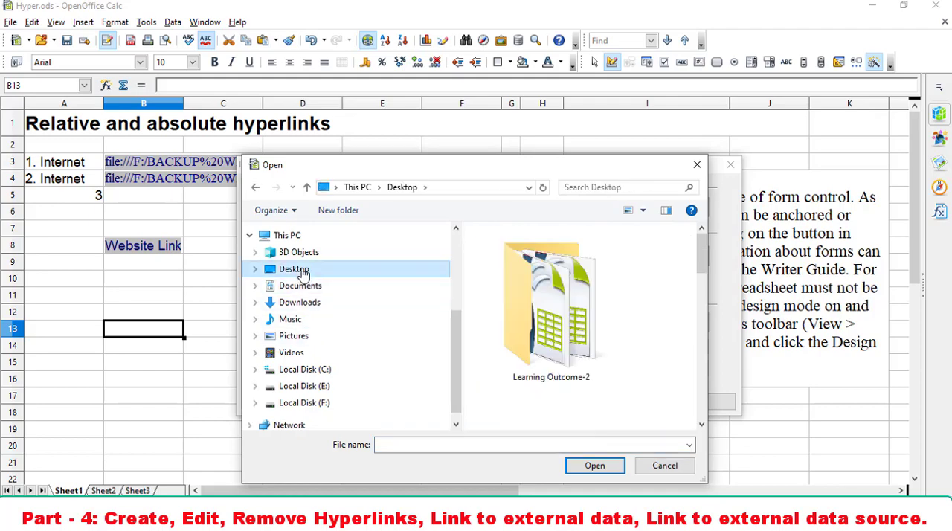
{"action": "double_click", "coordinate": [561, 296]}
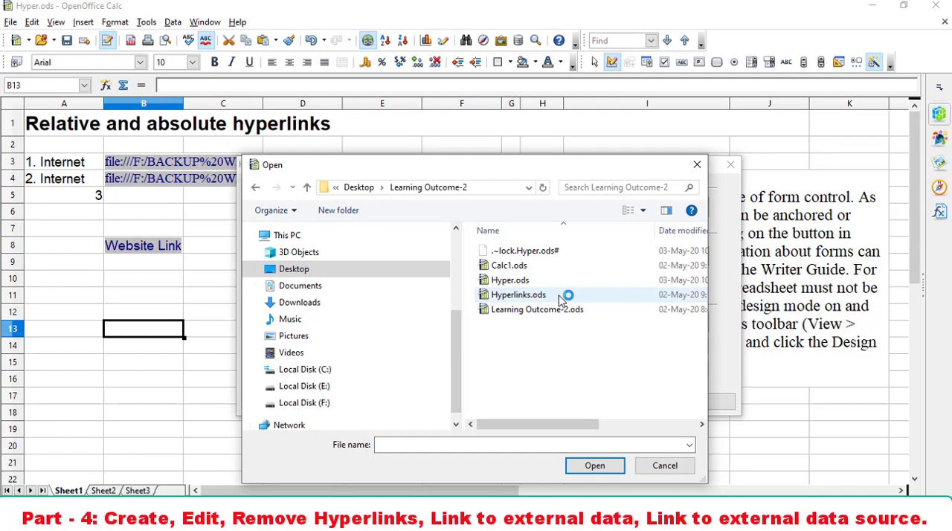
{"action": "left_click", "coordinate": [510, 269]}
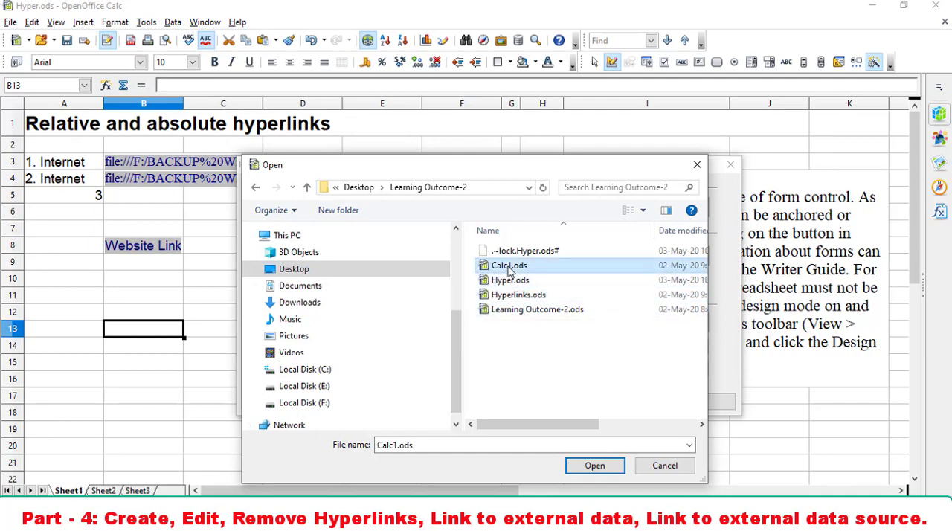
{"action": "left_click", "coordinate": [595, 466]}
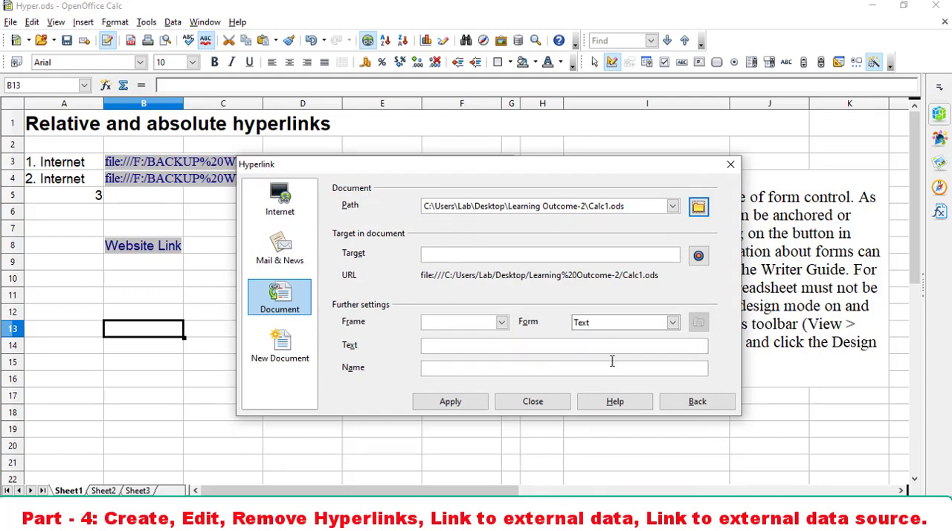
- Keep the hyperlink form as Text, set its text to "Calc1 File", and apply it to cell B13
{"action": "left_click", "coordinate": [624, 323]}
{"action": "left_click", "coordinate": [623, 320]}
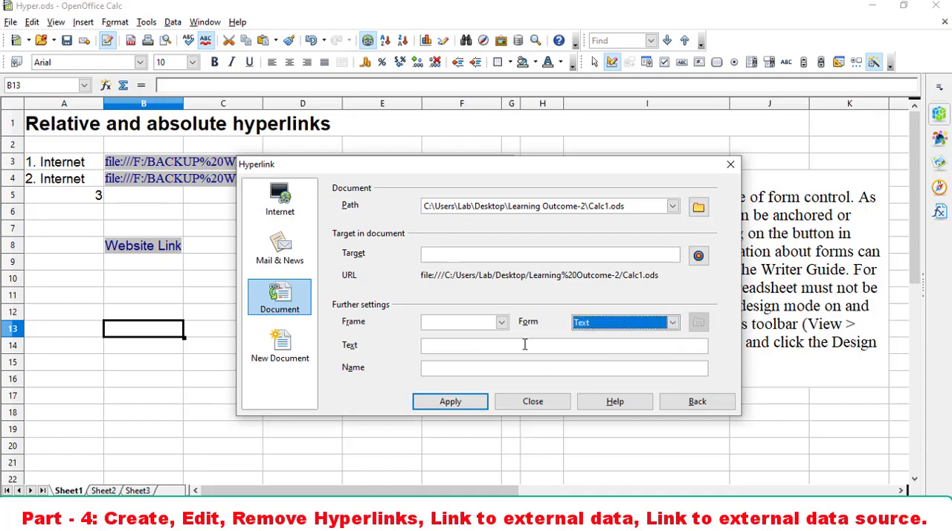
{"action": "left_click", "coordinate": [524, 344]}
{"action": "type", "text": "Calc1 File"}
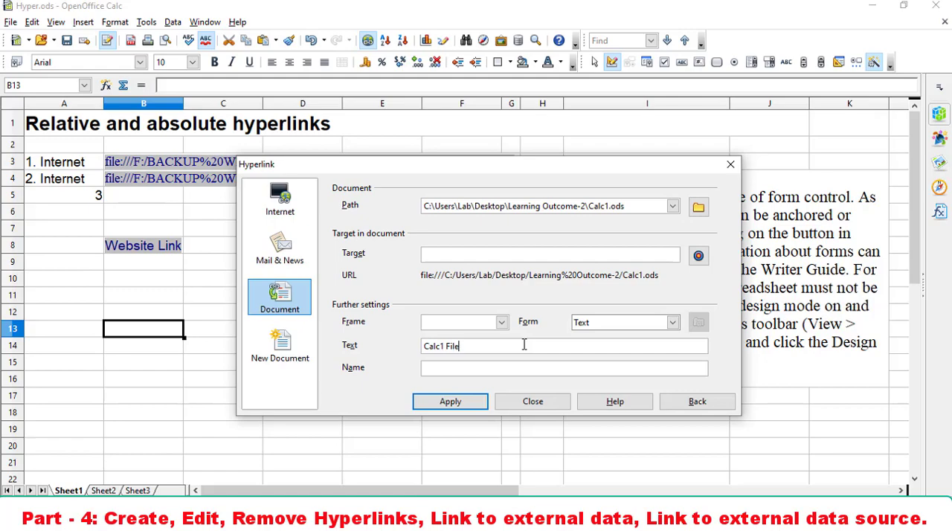
{"action": "left_click", "coordinate": [477, 402]}
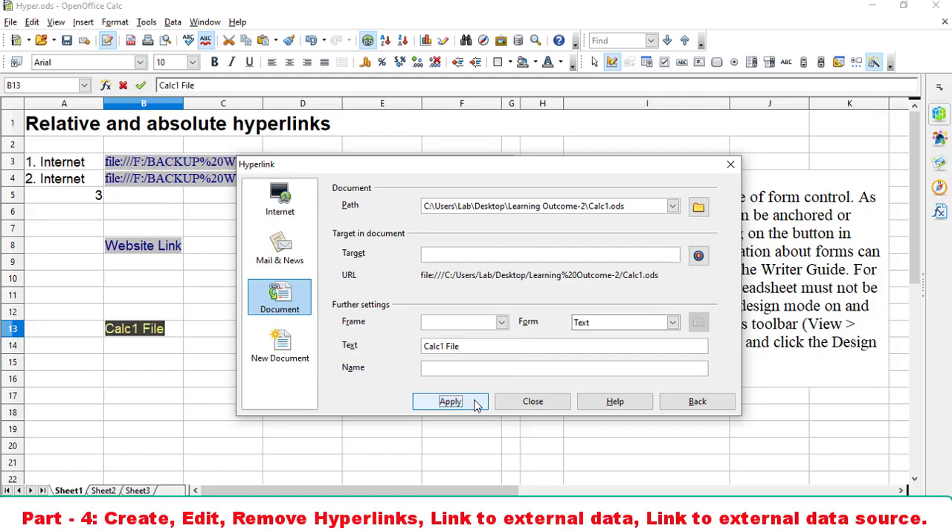
{"action": "left_click", "coordinate": [532, 402]}
{"action": "left_click", "coordinate": [410, 397]}
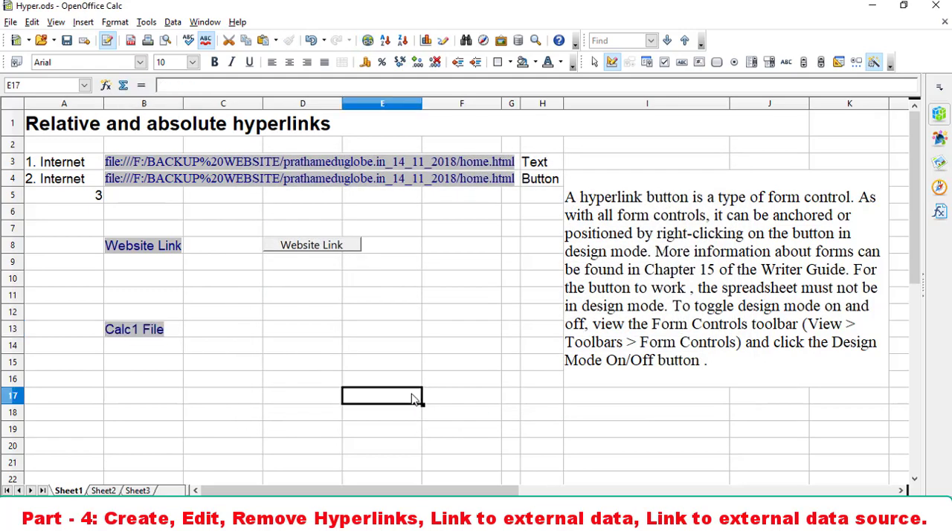
- Follow the Calc1 File hyperlink in B13 to view the linked Calc1.ods, and close that file
{"action": "left_click", "coordinate": [141, 339]}
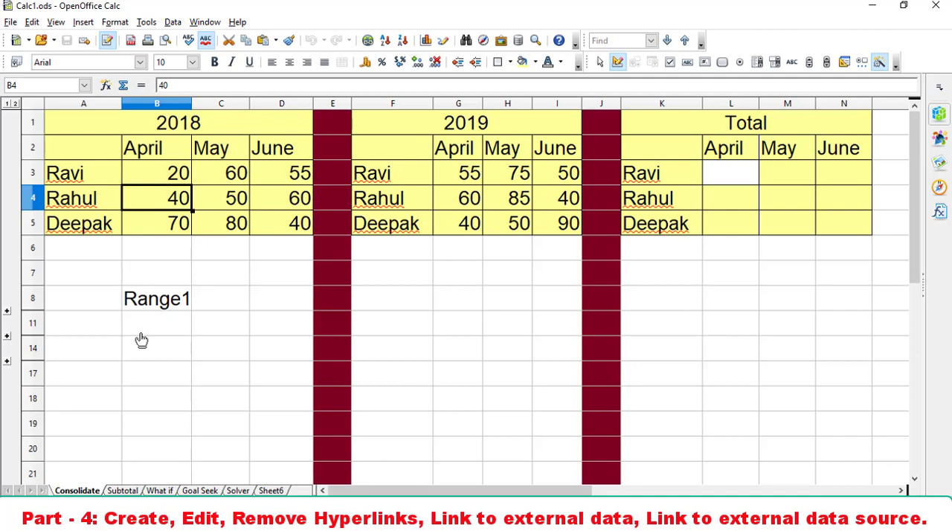
{"action": "left_click", "coordinate": [935, 5]}
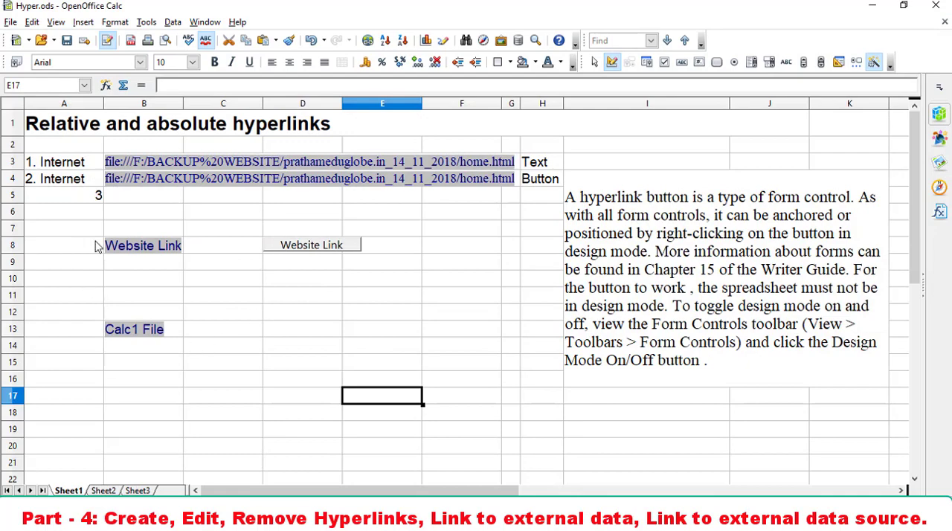
- Enter "Sheet 2" in cell D5 of Sheet2
{"action": "left_click", "coordinate": [108, 490]}
{"action": "left_click", "coordinate": [283, 193]}
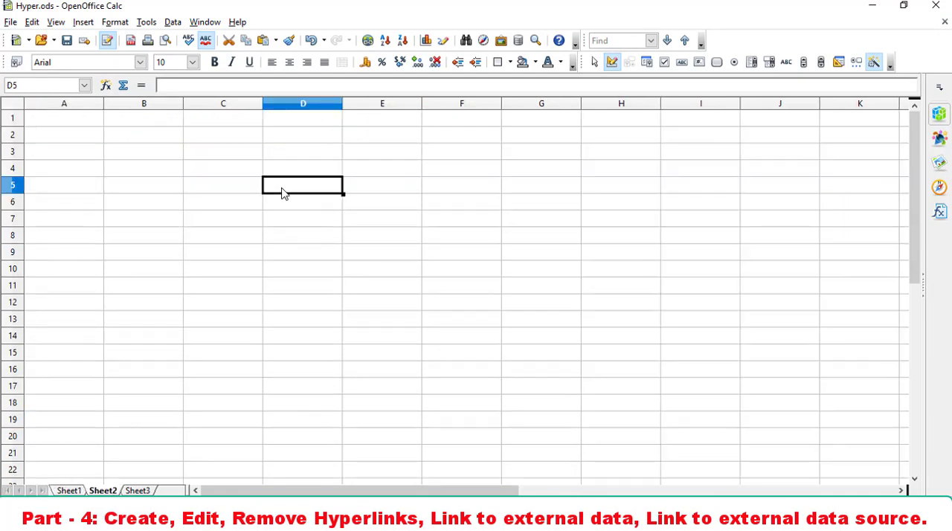
{"action": "type", "text": "Sheet"}
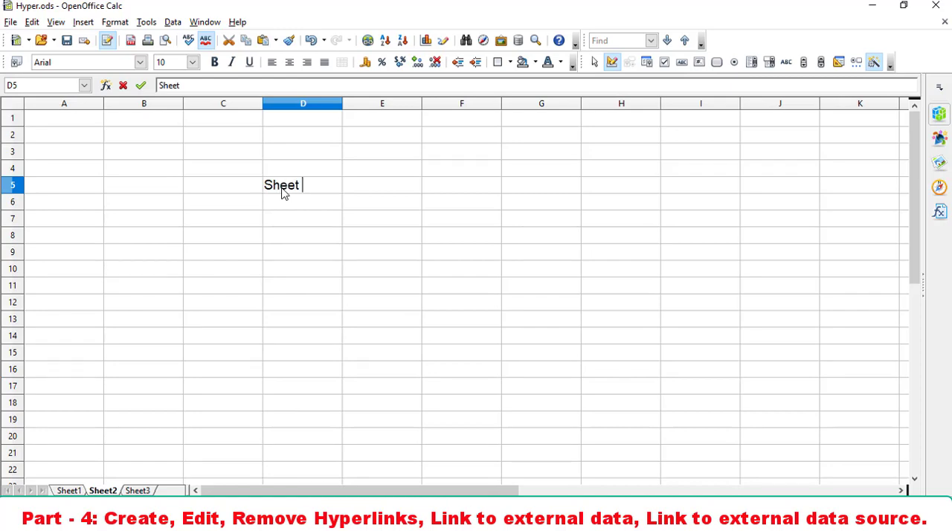
{"action": "type", "text": " 2"}
{"action": "key", "text": "Return"}
{"action": "type", "text": "."}
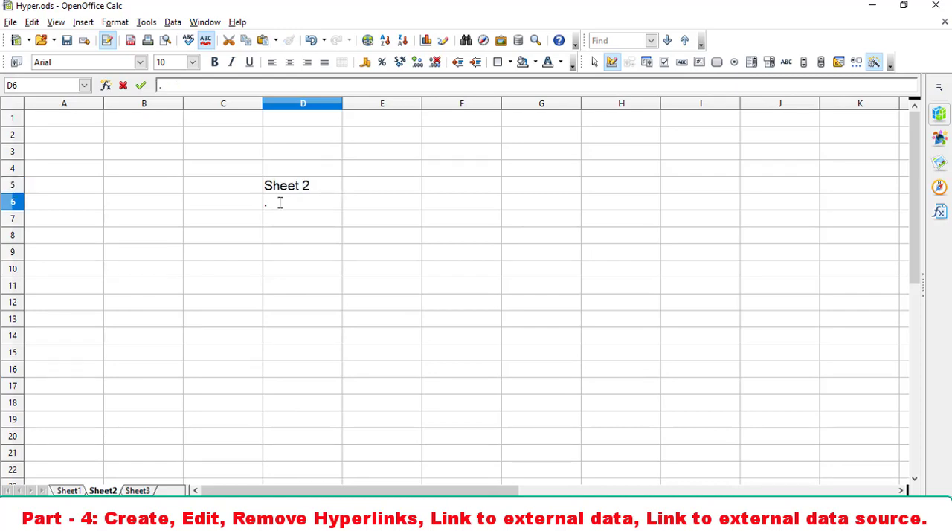
{"action": "key", "text": "BackSpace"}
{"action": "scroll", "coordinate": [335, 253], "scroll_direction": "up", "scroll_amount": 1}
{"action": "scroll", "coordinate": [346, 261], "scroll_direction": "up", "scroll_amount": 1}
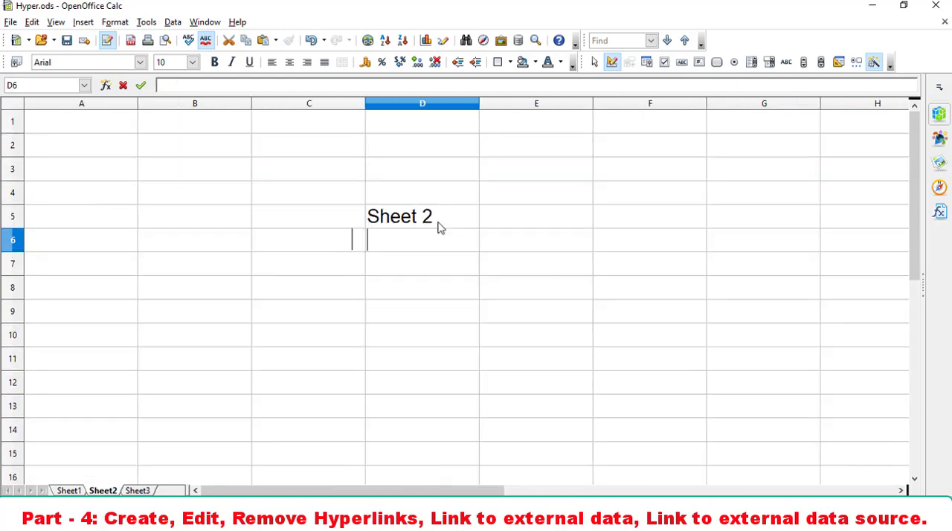
- Format the "Sheet 2" text in D5 as bold with a font size of 15
{"action": "left_click", "coordinate": [438, 223]}
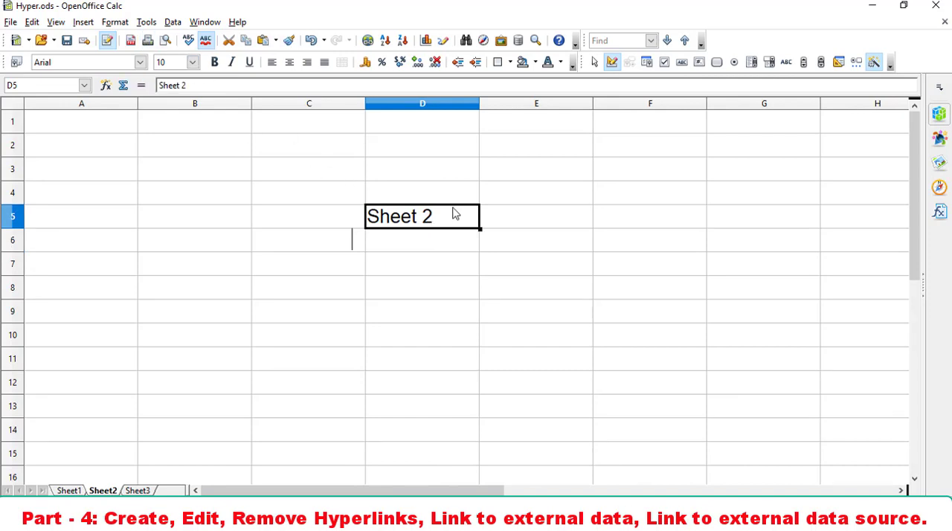
{"action": "double_click", "coordinate": [455, 213]}
{"action": "key", "text": "Home"}
{"action": "key", "text": "shift+End"}
{"action": "key", "text": "ctrl+c"}
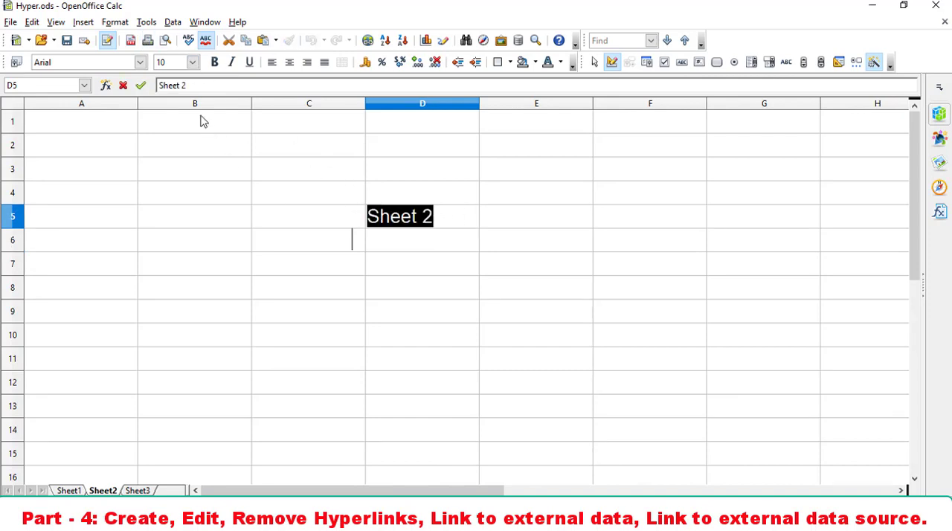
{"action": "left_click", "coordinate": [192, 64]}
{"action": "left_click", "coordinate": [186, 188]}
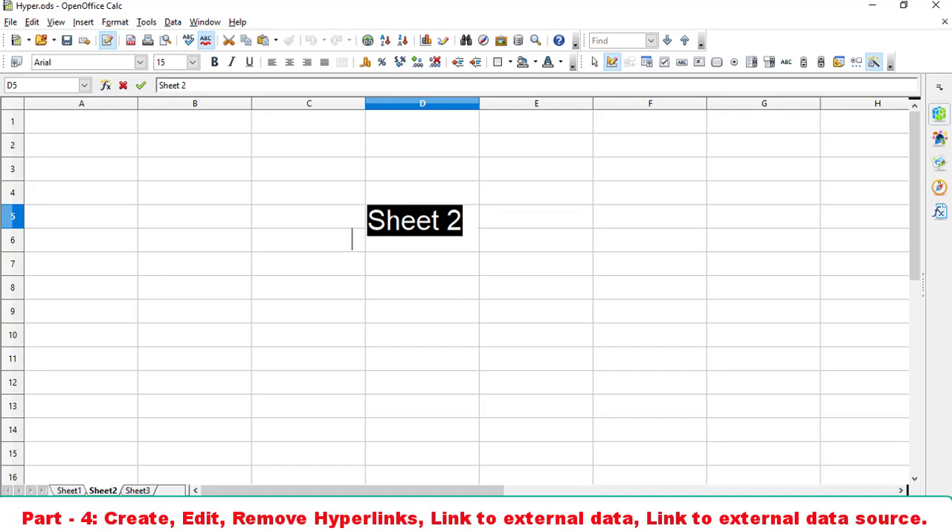
{"action": "key", "text": "ctrl+b"}
{"action": "left_click", "coordinate": [405, 269]}
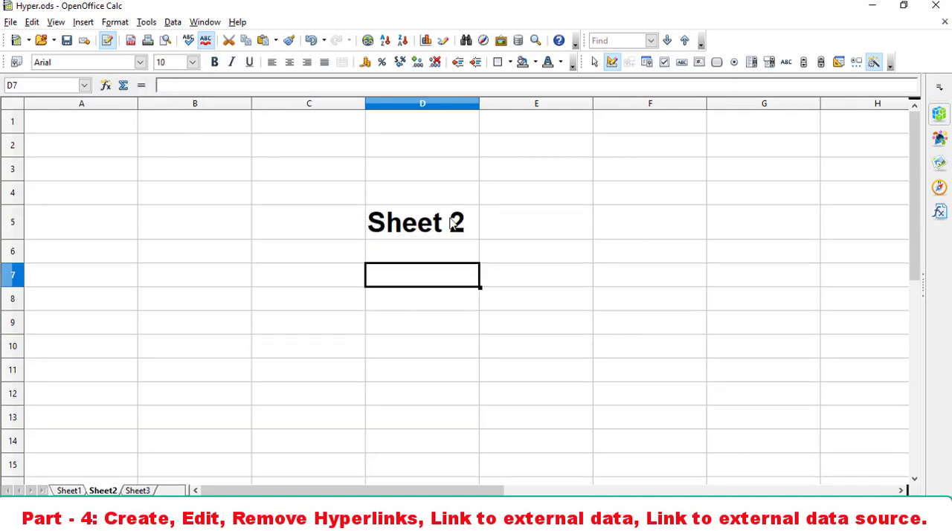
- Copy the "Sheet 2" heading from D5 into cell C5 of Sheet3
{"action": "left_click", "coordinate": [465, 236]}
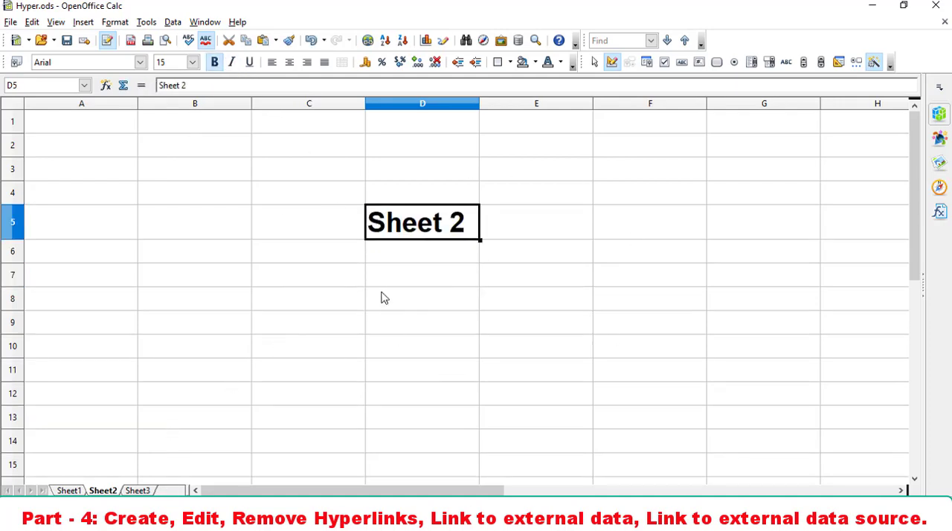
{"action": "left_click", "coordinate": [148, 481]}
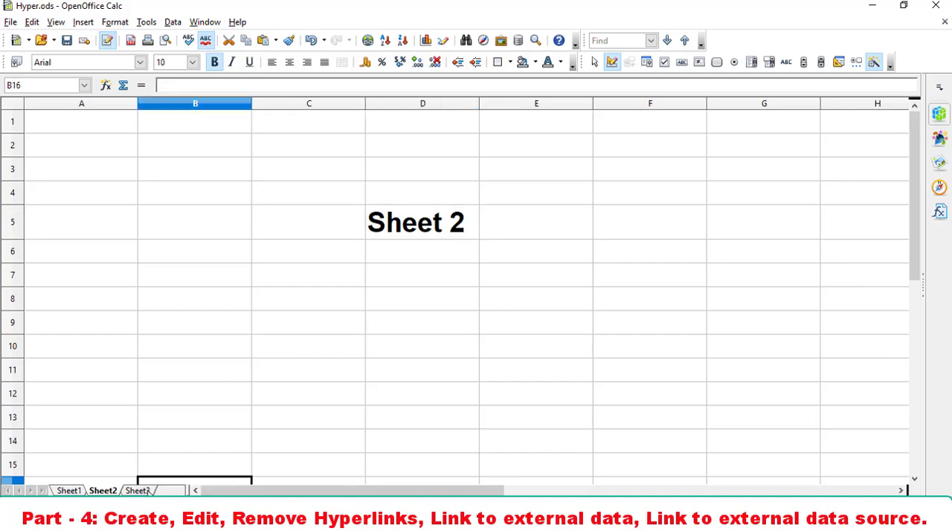
{"action": "left_click", "coordinate": [138, 489]}
{"action": "left_click", "coordinate": [272, 218]}
{"action": "key", "text": "ctrl+v"}
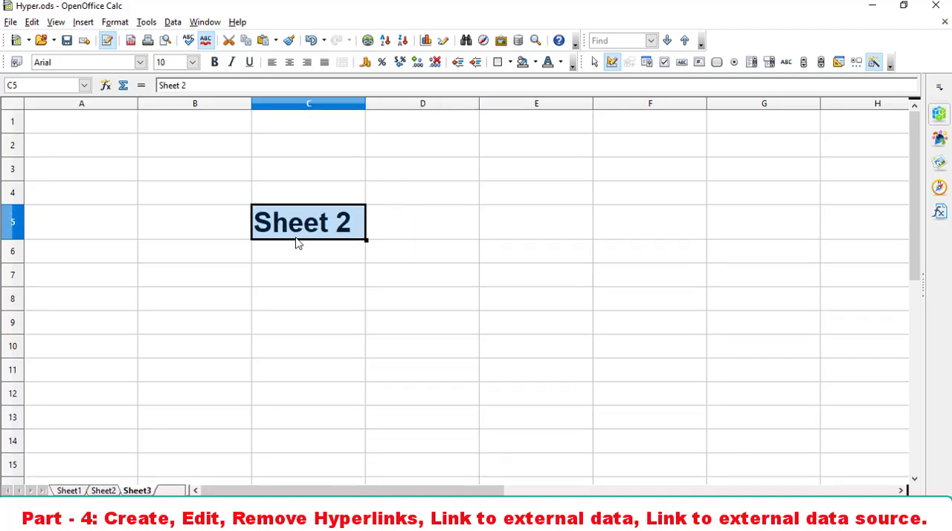
- Change the copied heading in C5 of Sheet3 to "Sheet 3"
{"action": "left_click", "coordinate": [376, 295]}
{"action": "double_click", "coordinate": [344, 227]}
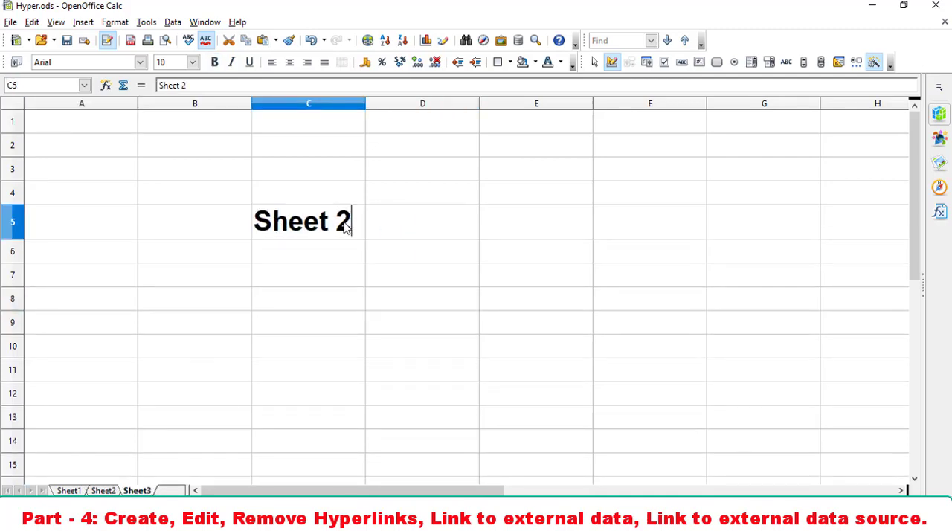
{"action": "key", "text": "BackSpace"}
{"action": "type", "text": "3"}
{"action": "key", "text": "Return"}
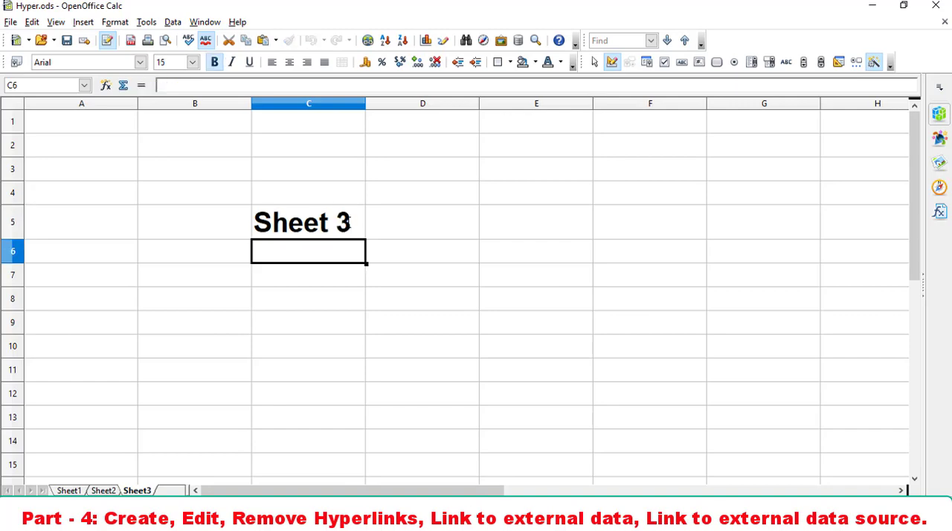
- Enter "Home Sheet" in cell E5 of Sheet3 and format it as bold with a font size of 15
{"action": "left_click", "coordinate": [534, 229]}
{"action": "type", "text": "Home Sheet"}
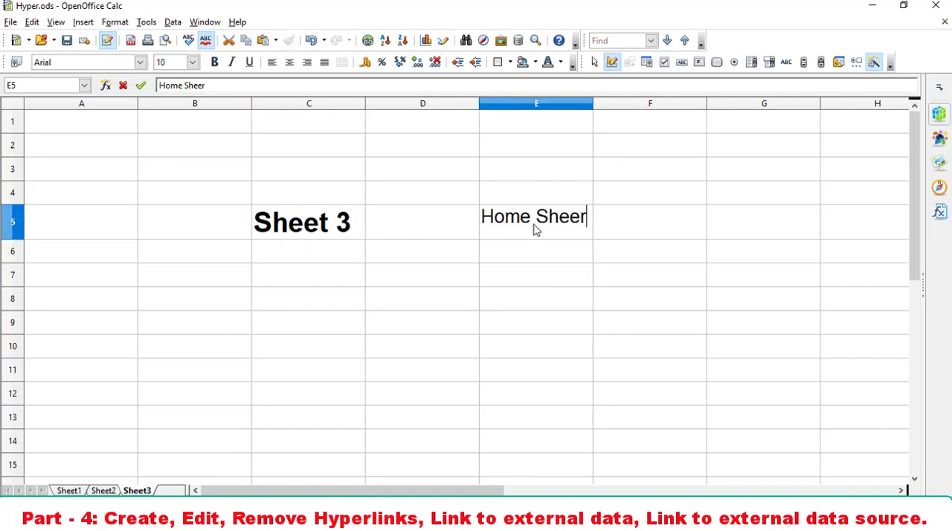
{"action": "key", "text": "Return"}
{"action": "left_click", "coordinate": [535, 227]}
{"action": "left_click", "coordinate": [186, 62]}
{"action": "left_click", "coordinate": [193, 62]}
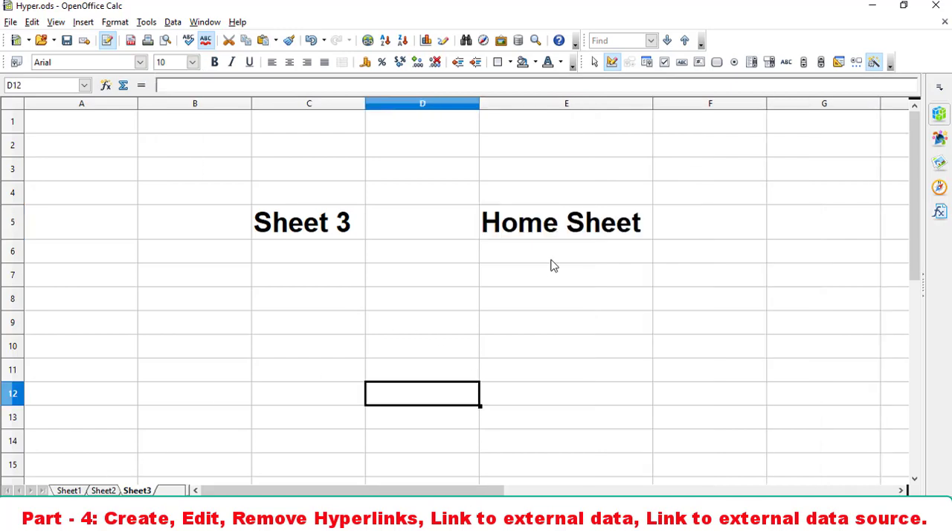
- Copy the "Home Sheet" cell from E5 of Sheet3 into F5 of Sheet2
{"action": "left_click", "coordinate": [556, 235]}
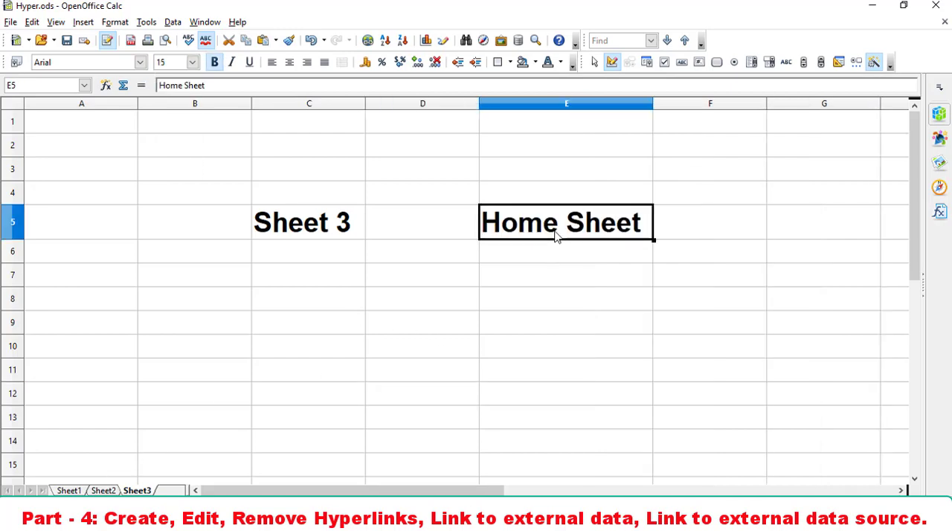
{"action": "left_click", "coordinate": [109, 490]}
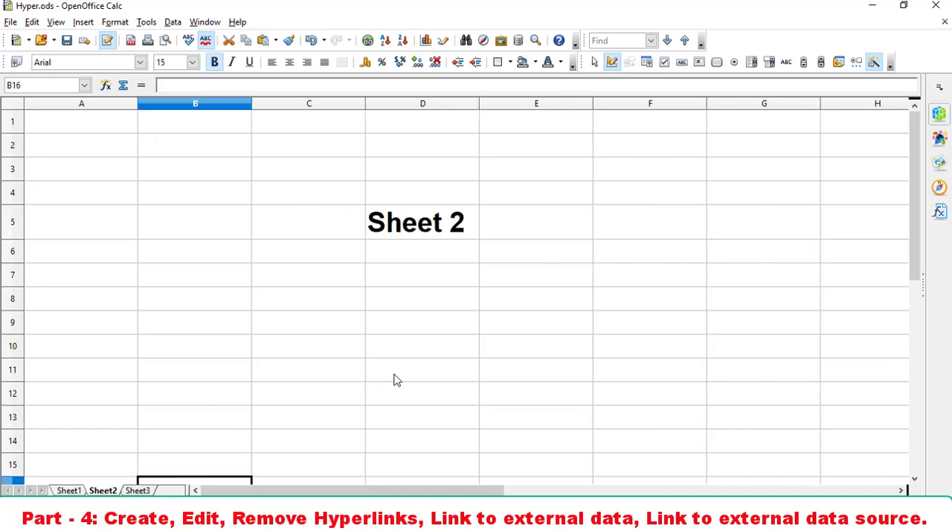
{"action": "left_click", "coordinate": [616, 226]}
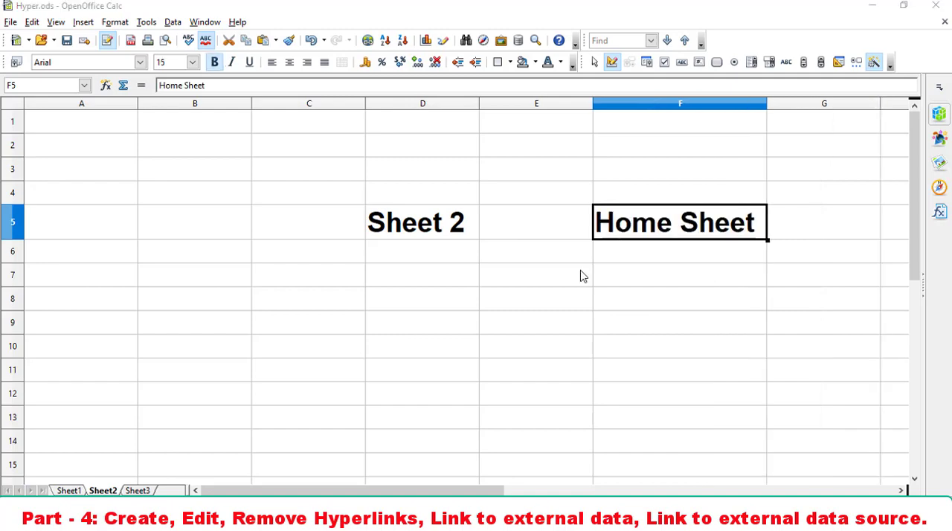
- Start a document hyperlink in cell C11 of Sheet1 and set its target in the document to Sheet2
{"action": "left_click", "coordinate": [68, 491]}
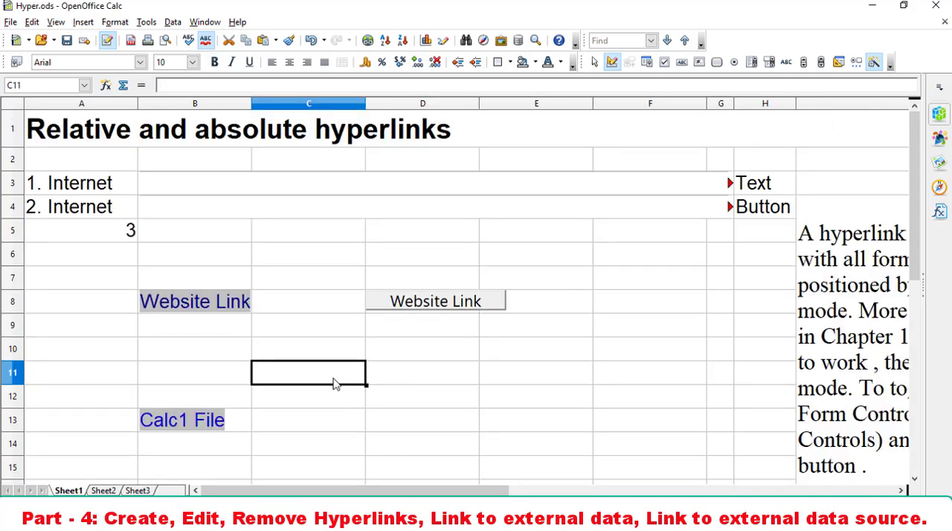
{"action": "left_click", "coordinate": [333, 402]}
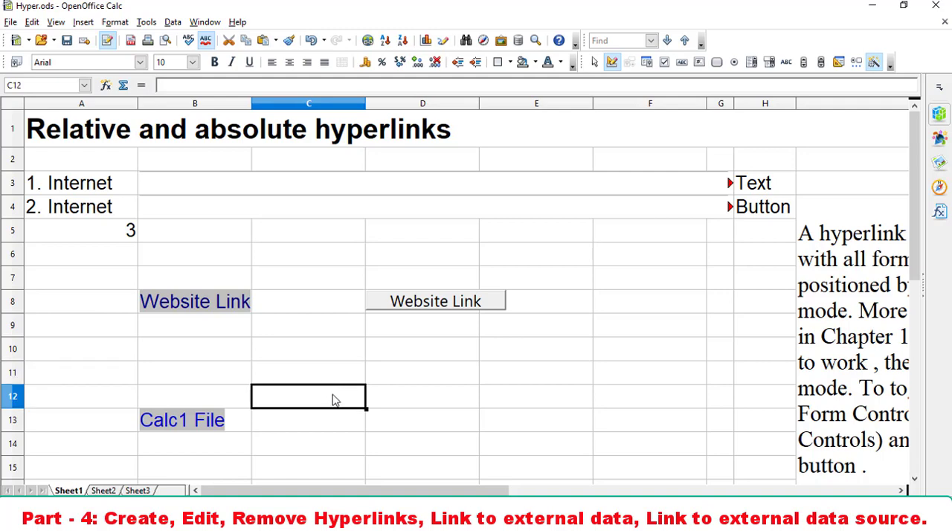
{"action": "left_click", "coordinate": [332, 382]}
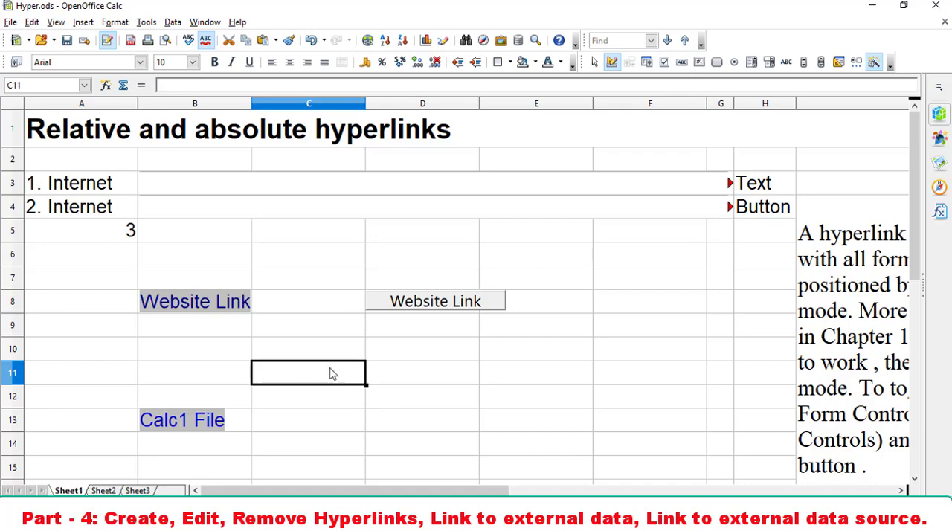
{"action": "left_click", "coordinate": [368, 41]}
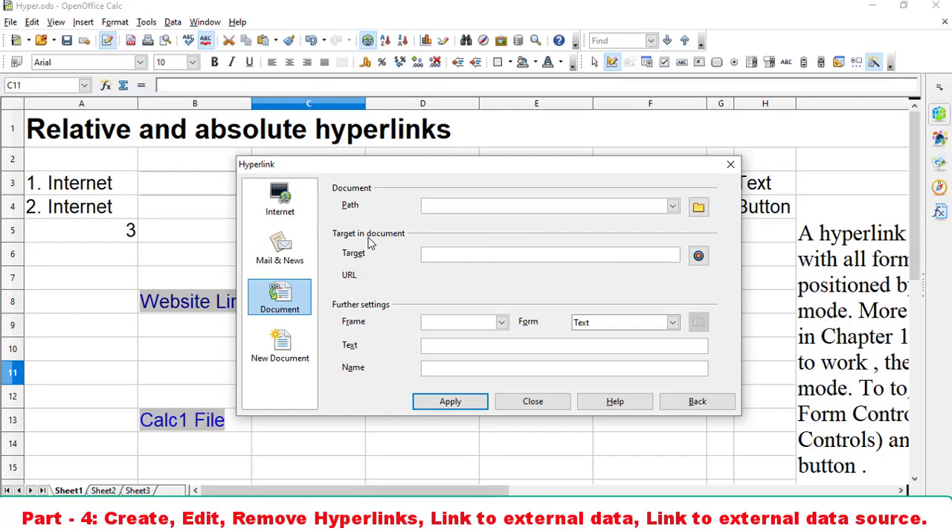
{"action": "left_click", "coordinate": [698, 257]}
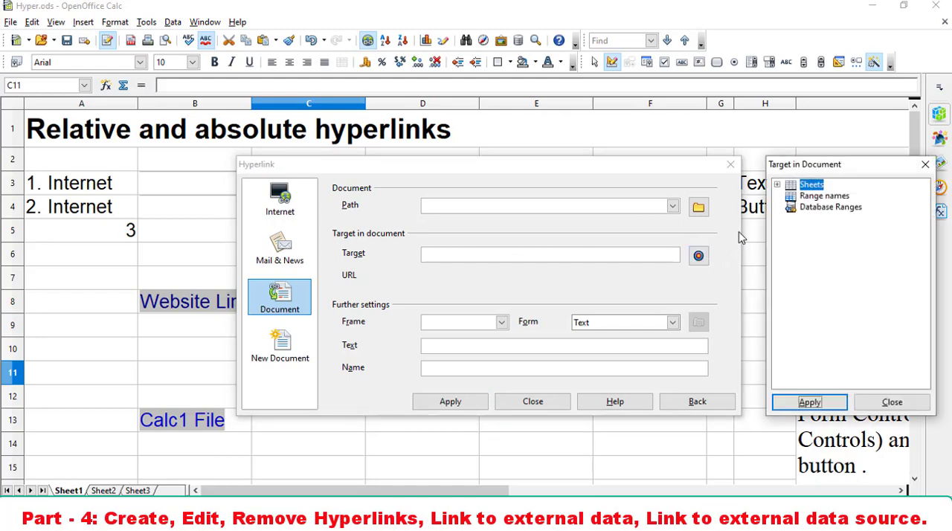
{"action": "left_click", "coordinate": [777, 185]}
{"action": "left_click", "coordinate": [817, 207]}
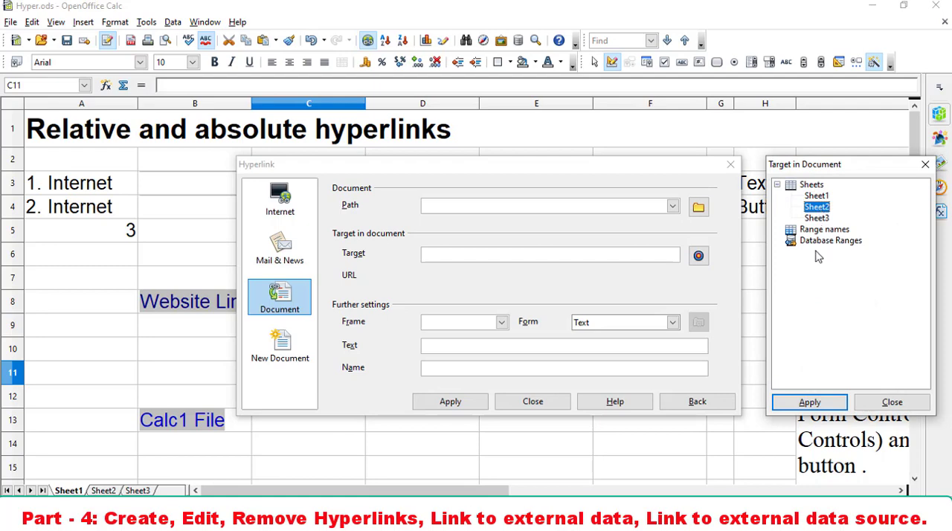
{"action": "left_click", "coordinate": [810, 402]}
{"action": "left_click", "coordinate": [909, 409]}
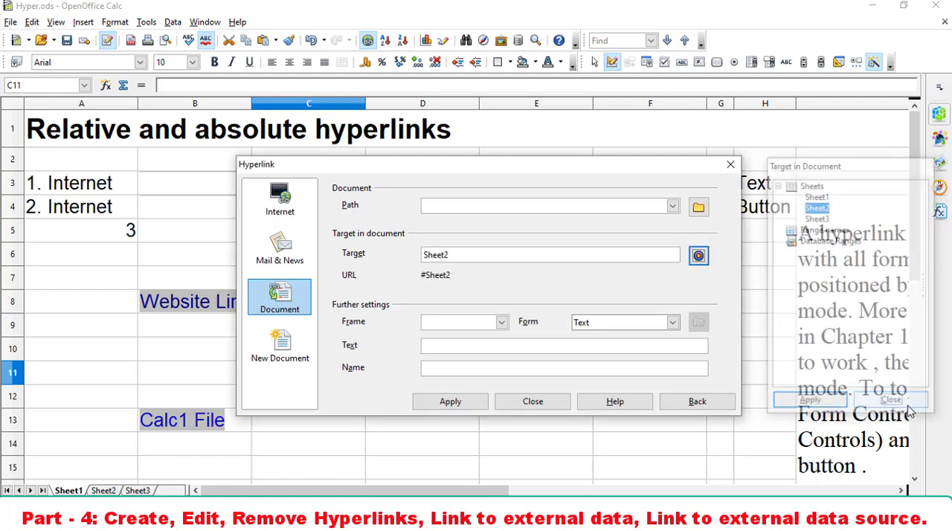
- Set the hyperlink text to "Sheet 2 Here", apply it to cell C11, and close the hyperlink settings
{"action": "left_click", "coordinate": [508, 347]}
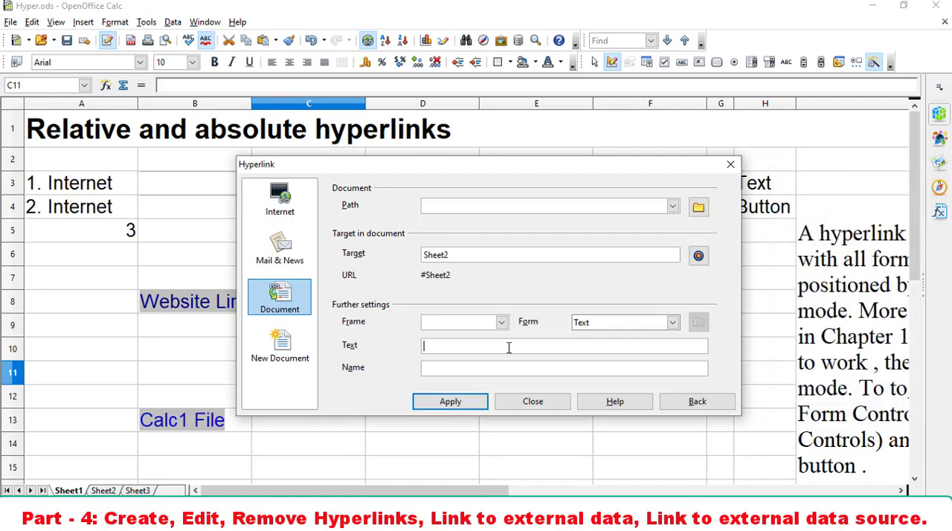
{"action": "type", "text": "Sheet 2 Here"}
{"action": "left_click", "coordinate": [449, 407]}
{"action": "left_click", "coordinate": [533, 402]}
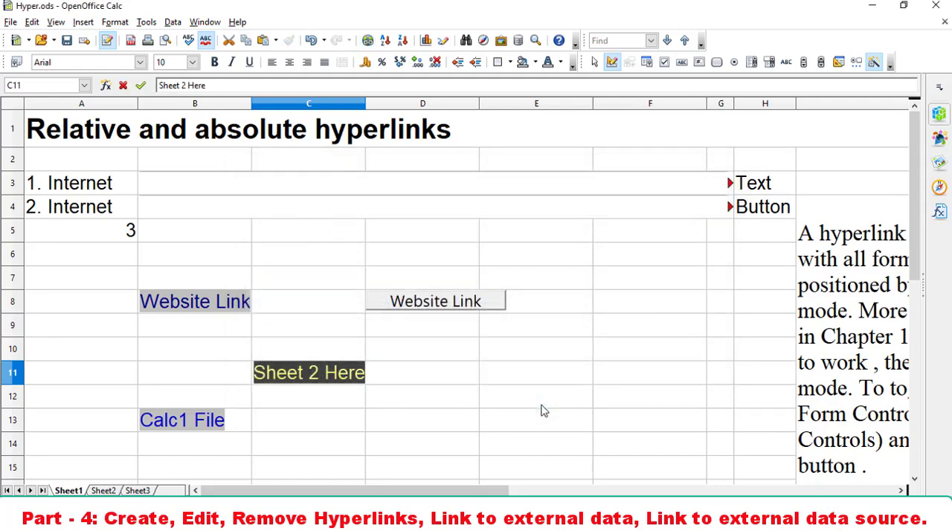
- Follow the Sheet 2 Here hyperlink in C11 to view Sheet2, and return to Sheet1
{"action": "left_click", "coordinate": [354, 387]}
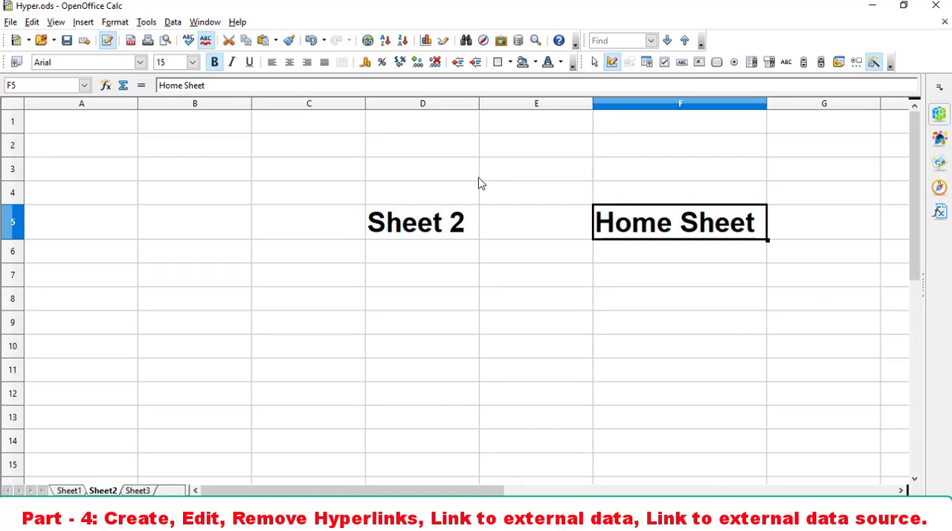
{"action": "left_click", "coordinate": [71, 490]}
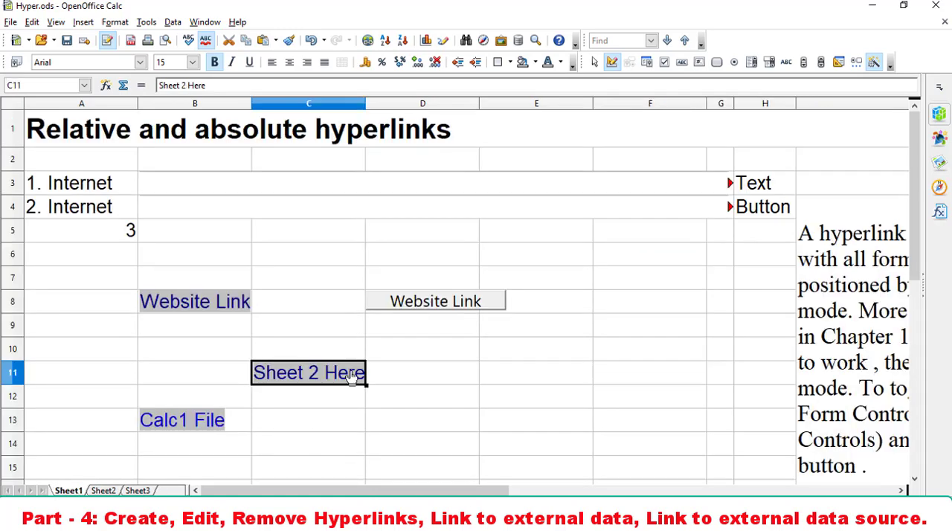
- Start a document hyperlink in cell C12 of Sheet1 and set its target in the document to Sheet3
{"action": "left_click", "coordinate": [334, 400]}
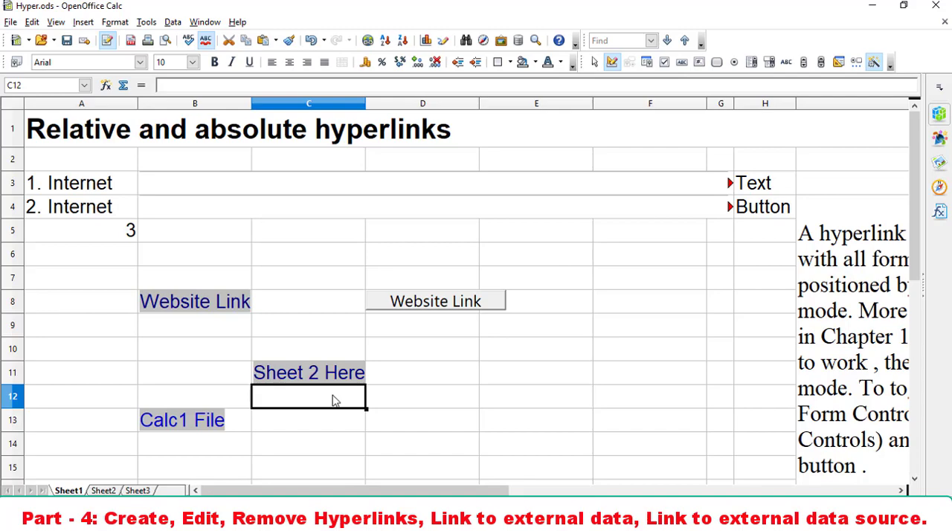
{"action": "left_click", "coordinate": [367, 41]}
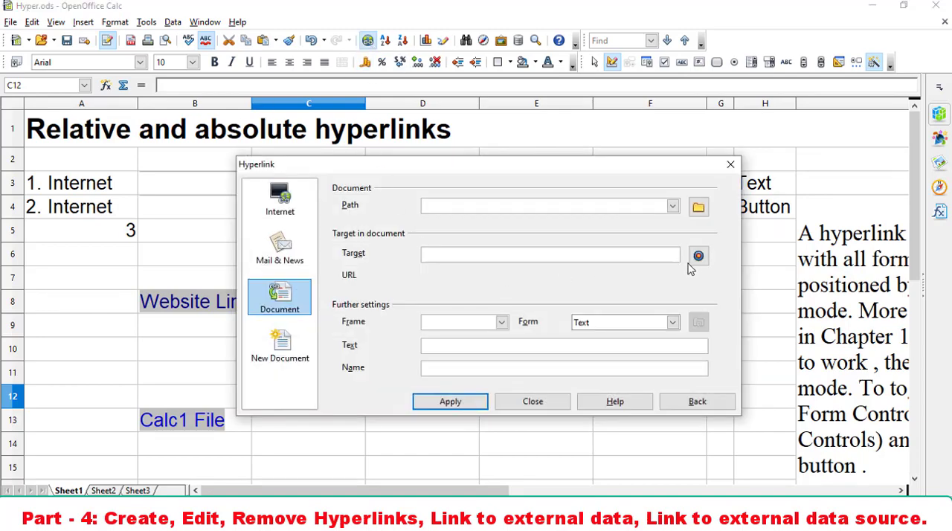
{"action": "left_click", "coordinate": [697, 256]}
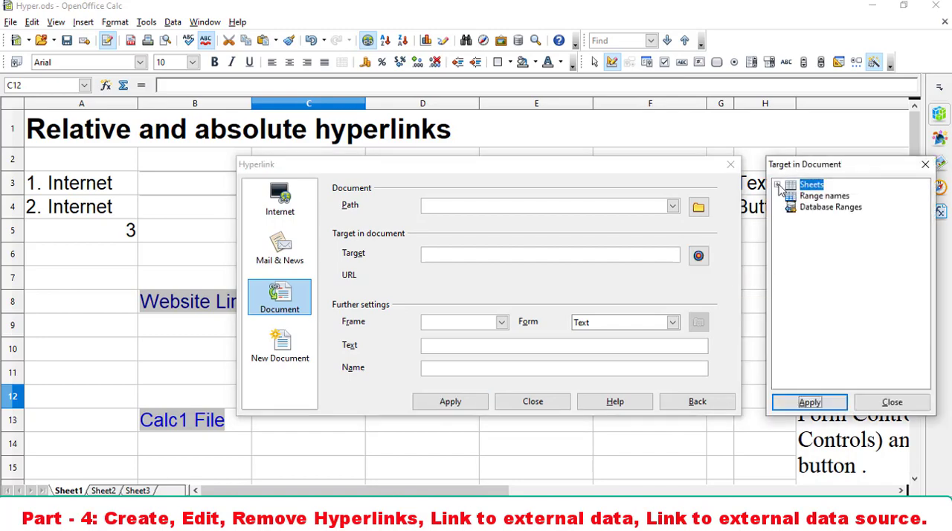
{"action": "left_click", "coordinate": [777, 185]}
{"action": "left_click", "coordinate": [816, 218]}
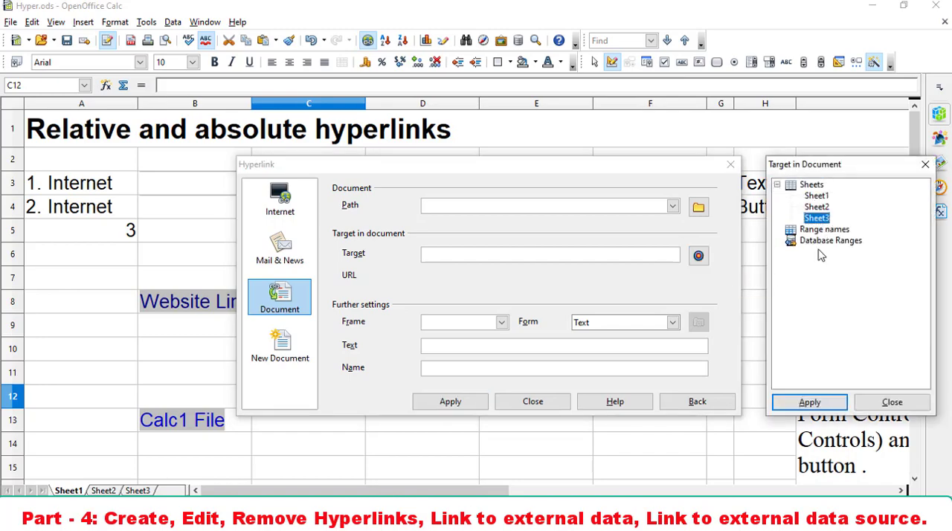
{"action": "left_click", "coordinate": [808, 402]}
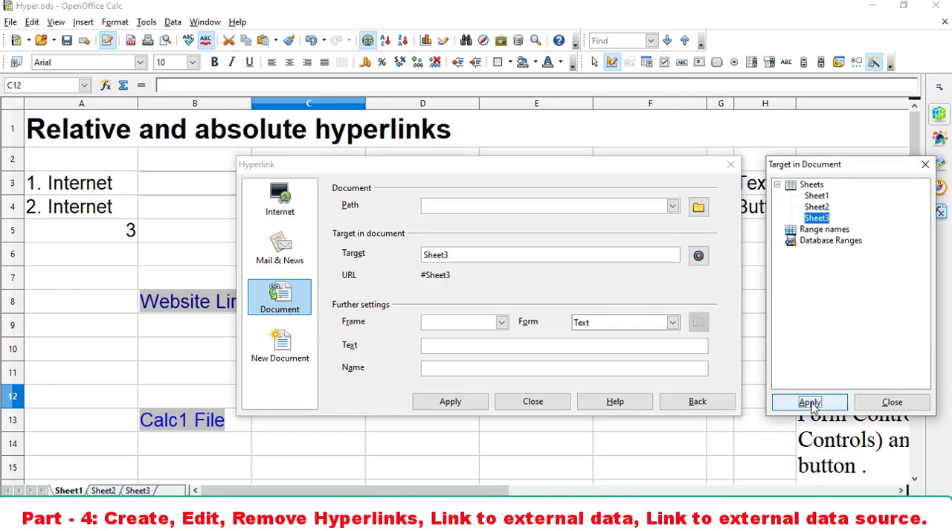
{"action": "left_click", "coordinate": [892, 402]}
- Set the hyperlink text to "Sheet 3 here", apply it to cell C12, and close the hyperlink settings
{"action": "left_click", "coordinate": [544, 344]}
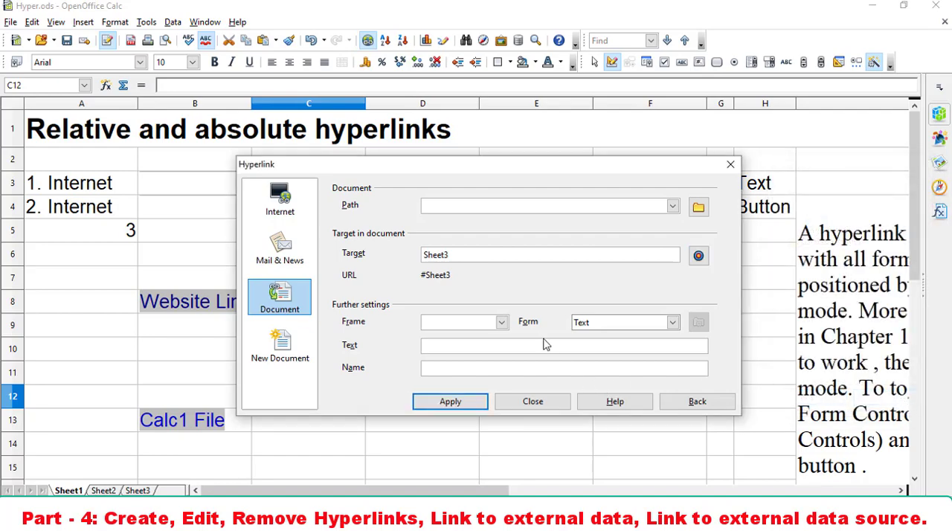
{"action": "type", "text": "Sheet 3 here"}
{"action": "left_click", "coordinate": [467, 408]}
{"action": "left_click", "coordinate": [533, 405]}
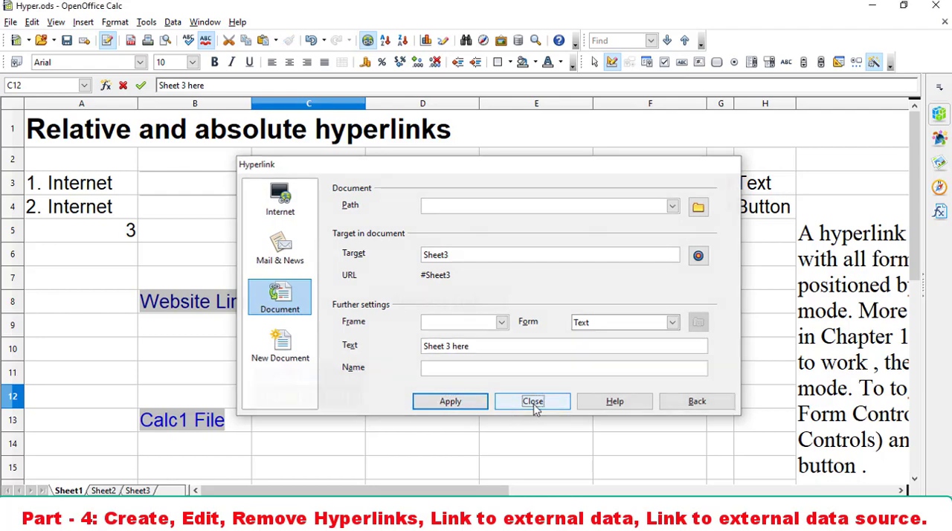
{"action": "left_click", "coordinate": [415, 418]}
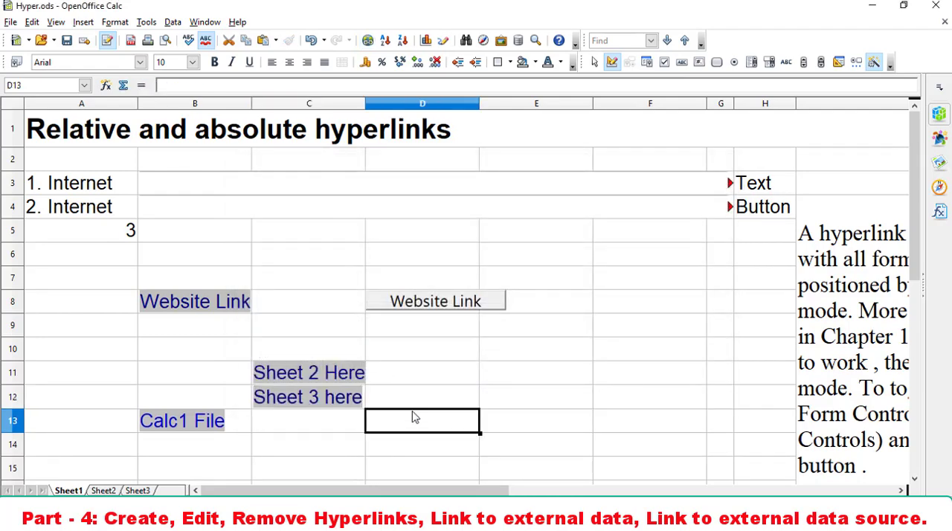
- Follow the Sheet 3 here hyperlink in C12 to view Sheet3, and return to Sheet1
{"action": "left_click", "coordinate": [340, 399]}
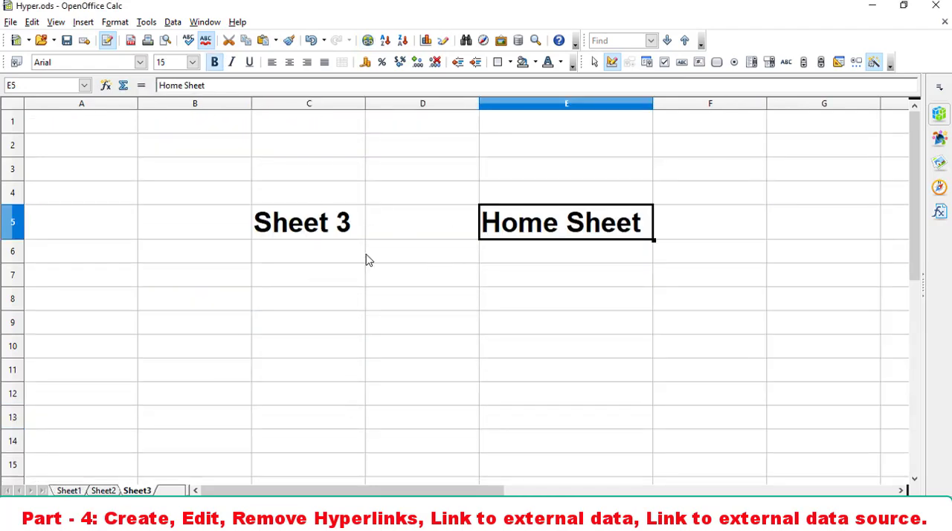
{"action": "left_click", "coordinate": [69, 491]}
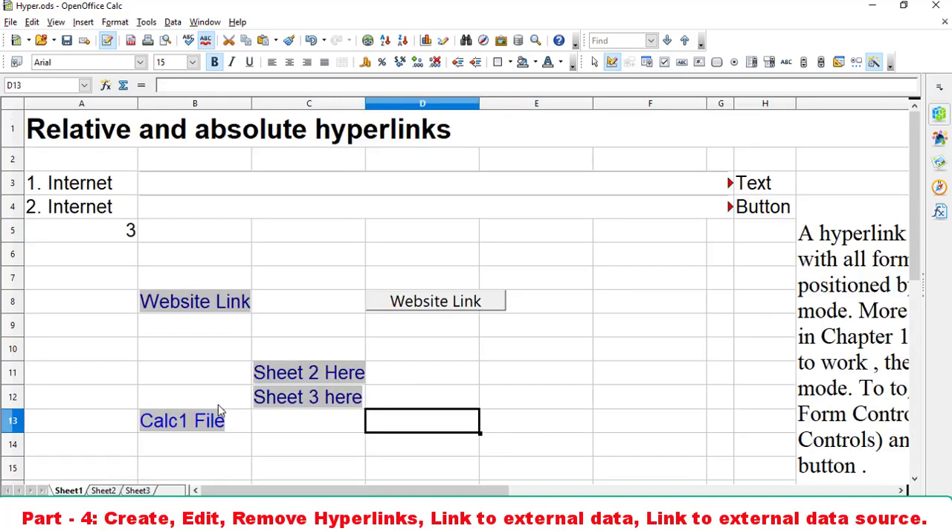
- Go to Sheet2 and start a document hyperlink in its "Home Sheet" cell F5 with Sheet1 as the target
{"action": "left_click", "coordinate": [311, 379]}
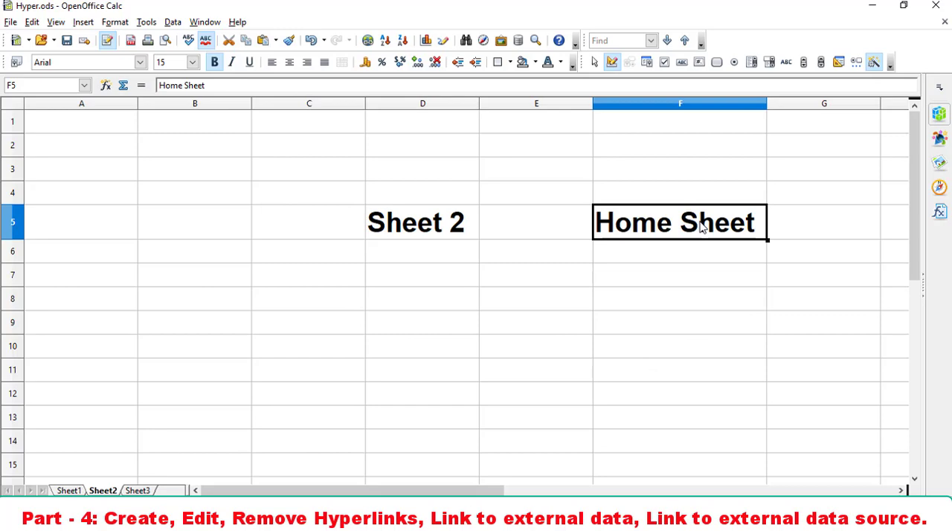
{"action": "left_click", "coordinate": [702, 246]}
{"action": "left_click", "coordinate": [703, 222]}
{"action": "left_click", "coordinate": [367, 40]}
{"action": "left_click", "coordinate": [367, 41]}
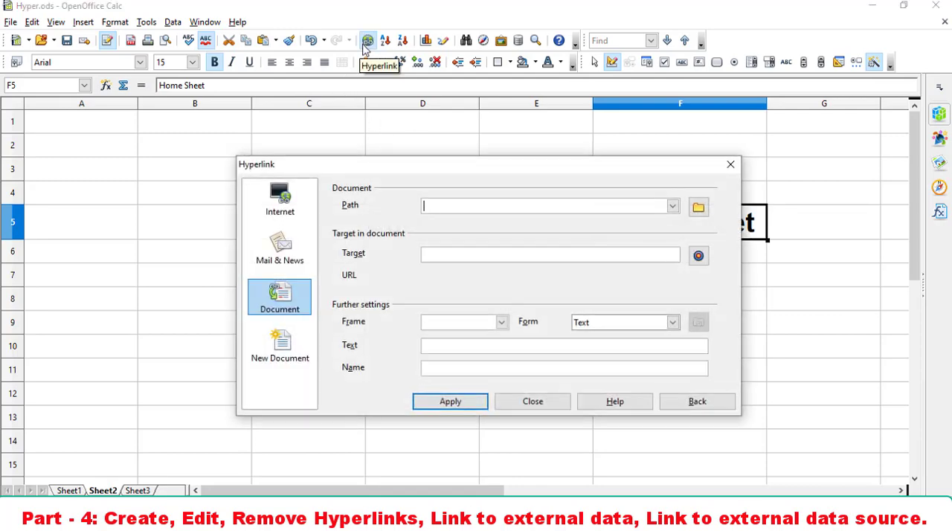
{"action": "left_click", "coordinate": [698, 255]}
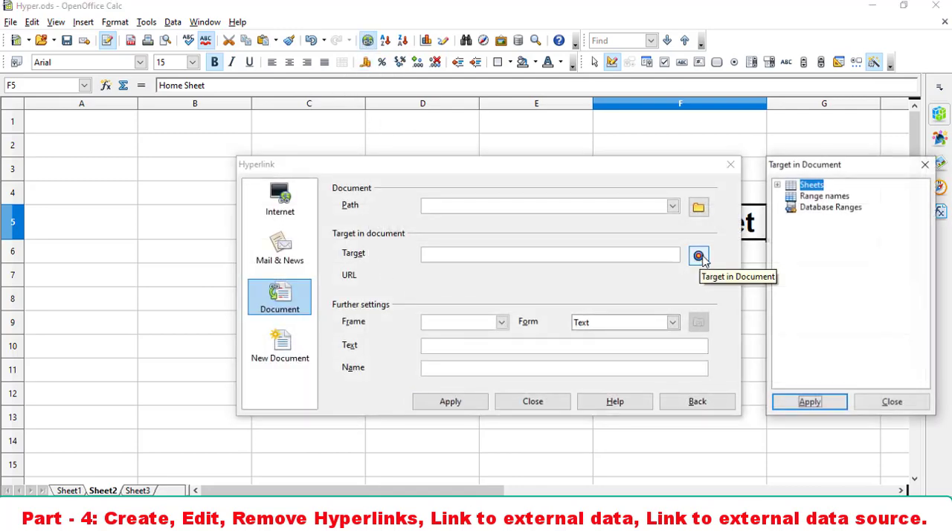
{"action": "left_click", "coordinate": [775, 184]}
{"action": "left_click", "coordinate": [818, 196]}
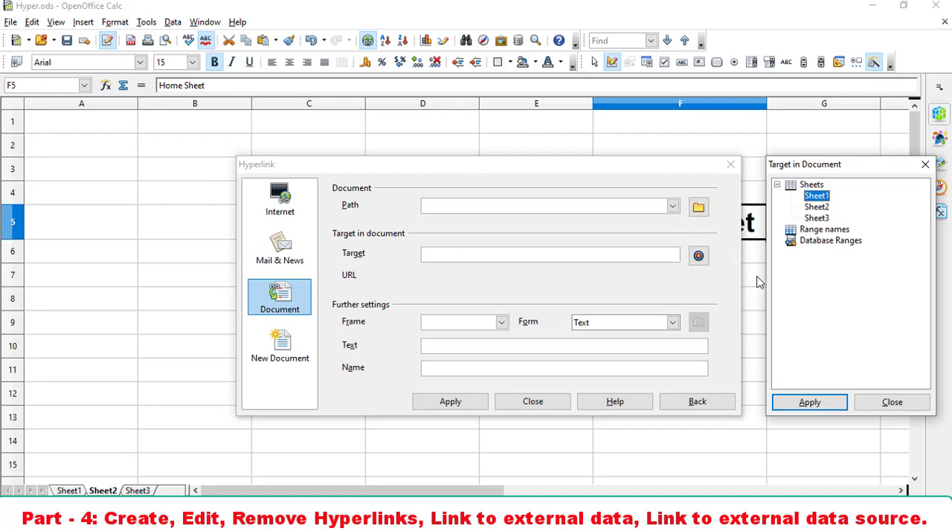
{"action": "left_click", "coordinate": [809, 401]}
{"action": "left_click", "coordinate": [891, 402]}
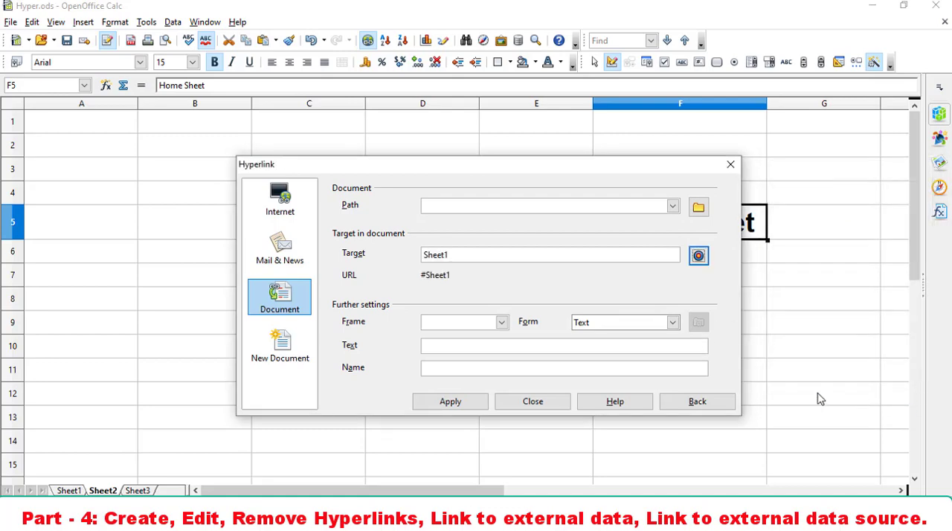
- Apply the Sheet1 hyperlink to cell F5 of Sheet2 without a display text, and close the hyperlink settings
{"action": "left_click", "coordinate": [449, 402]}
{"action": "left_click", "coordinate": [527, 408]}
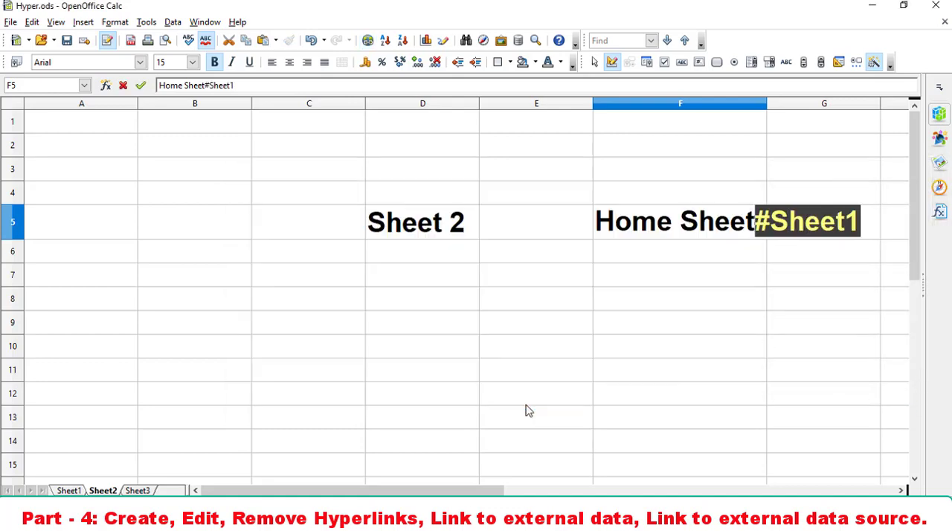
{"action": "left_click", "coordinate": [527, 401]}
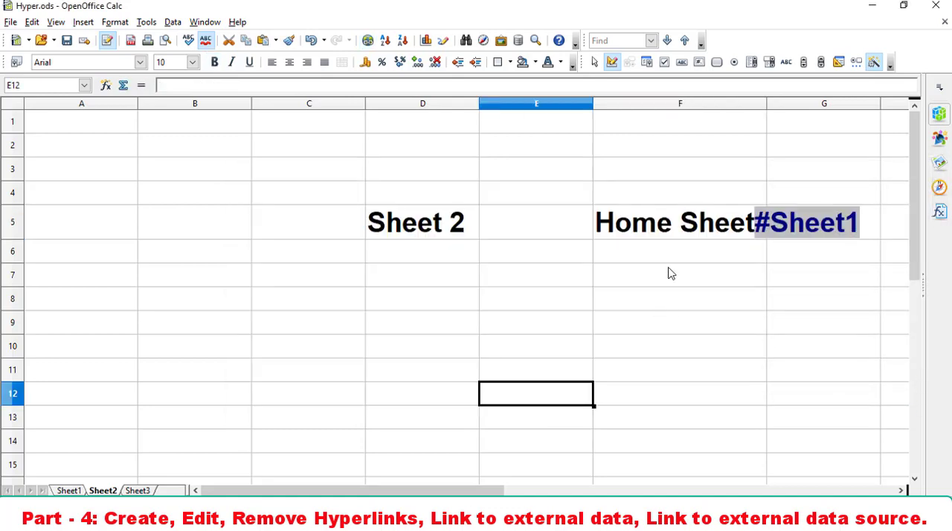
- Follow the #Sheet1 hyperlink in F5 of Sheet2 to view Sheet1, and return to Sheet2
{"action": "left_click", "coordinate": [808, 229]}
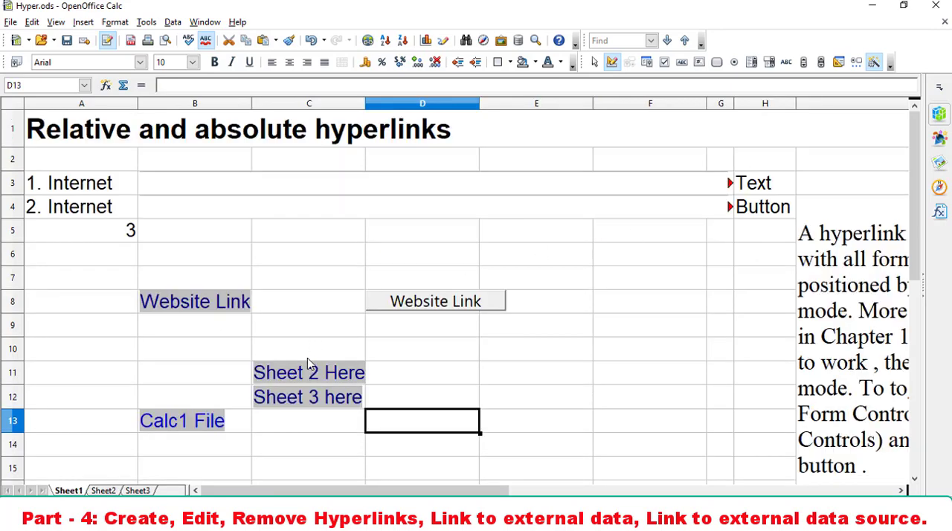
{"action": "left_click", "coordinate": [114, 491]}
{"action": "left_click", "coordinate": [678, 305]}
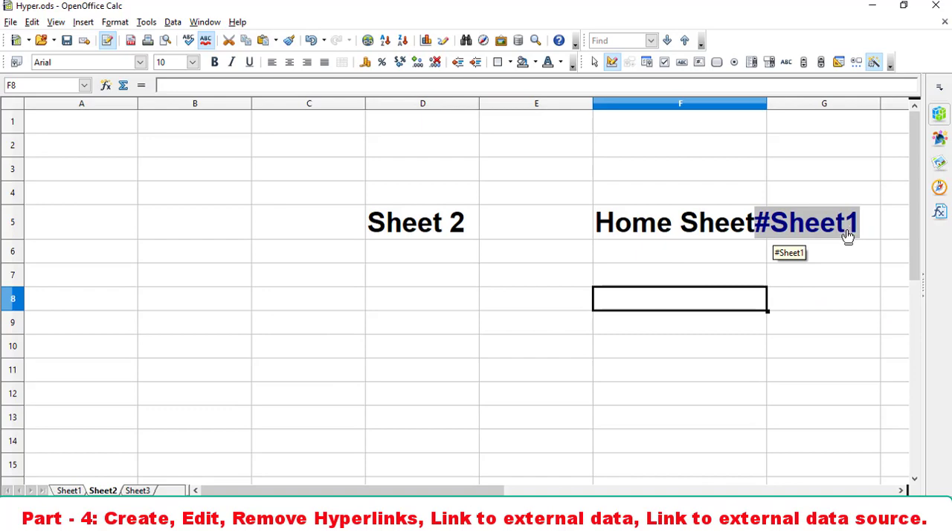
- Delete all contents of the "Home Sheet" cell E5 on Sheet3, using the Delete all option
{"action": "left_click", "coordinate": [153, 491]}
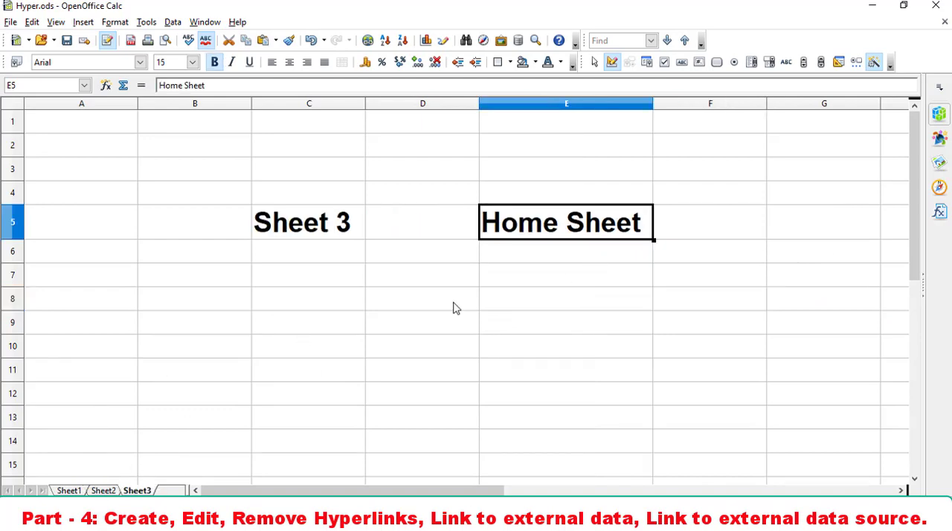
{"action": "left_click", "coordinate": [524, 277]}
{"action": "left_click", "coordinate": [569, 229]}
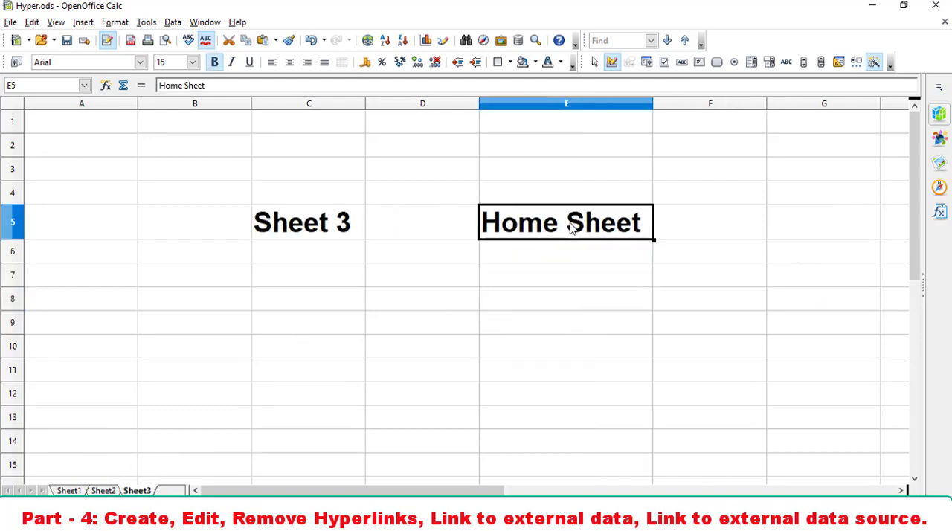
{"action": "key", "text": "Delete"}
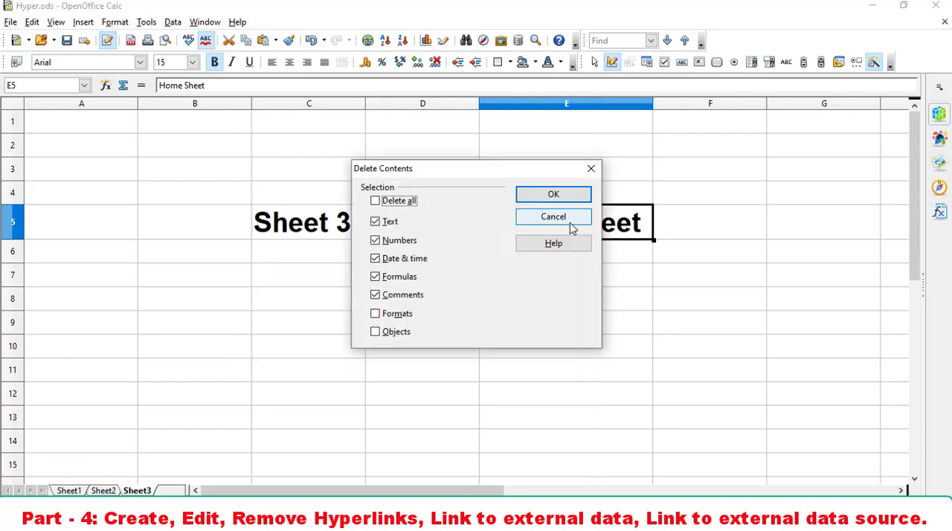
{"action": "left_click", "coordinate": [409, 209]}
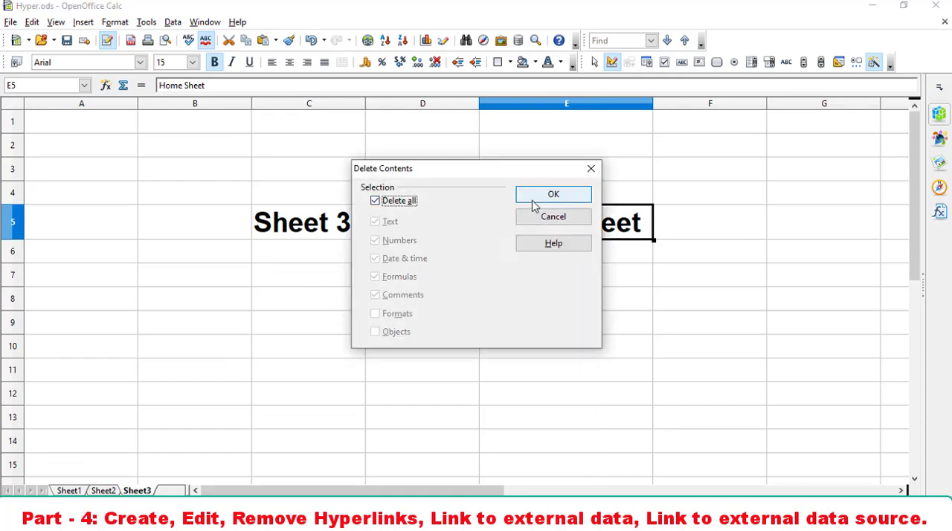
{"action": "left_click", "coordinate": [534, 198]}
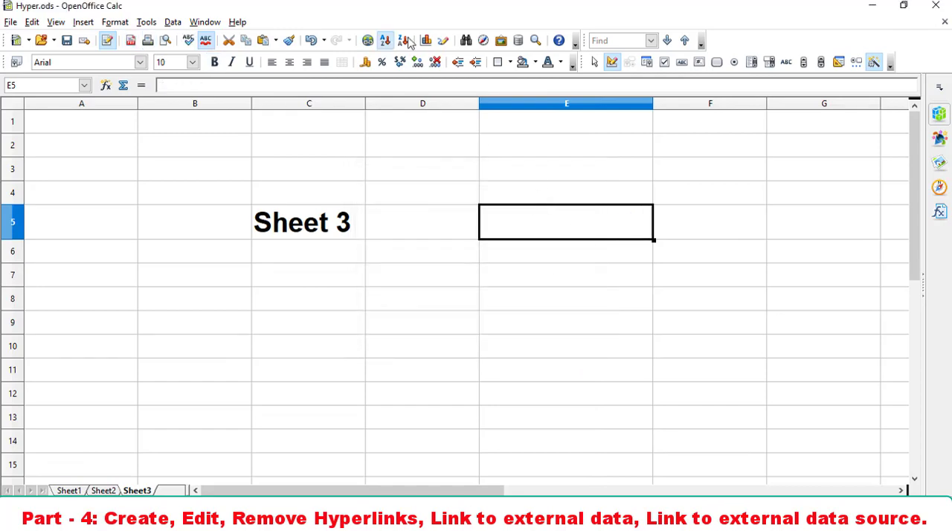
- Start a document hyperlink in the emptied cell E5 of Sheet3 and set its target in the document to Sheet1
{"action": "left_click", "coordinate": [367, 40]}
{"action": "left_click", "coordinate": [698, 256]}
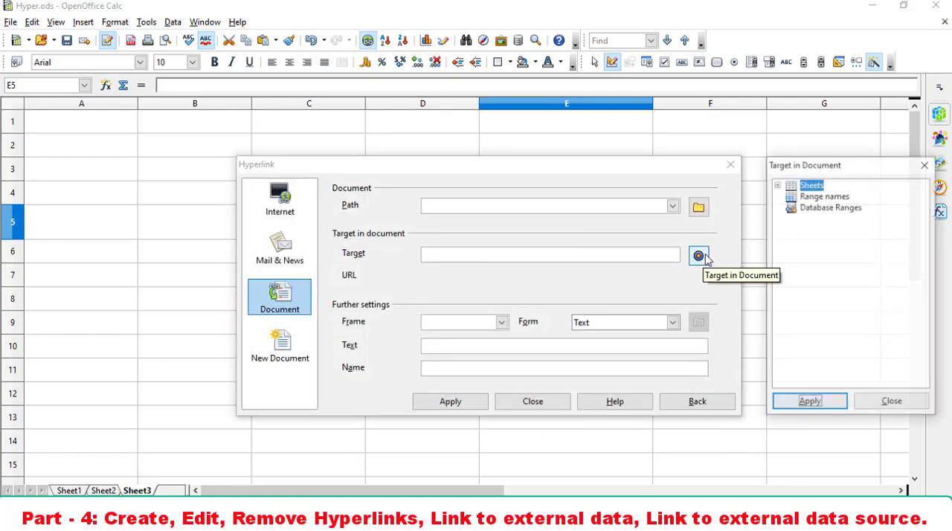
{"action": "left_click", "coordinate": [776, 185]}
{"action": "left_click", "coordinate": [776, 184]}
{"action": "left_click", "coordinate": [776, 184]}
{"action": "left_click", "coordinate": [810, 196]}
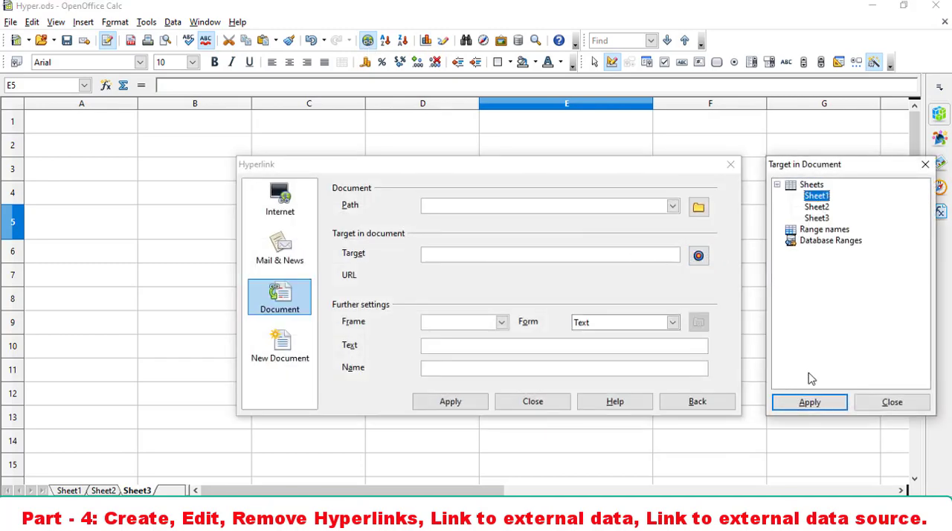
{"action": "left_click", "coordinate": [809, 401]}
{"action": "left_click", "coordinate": [892, 402]}
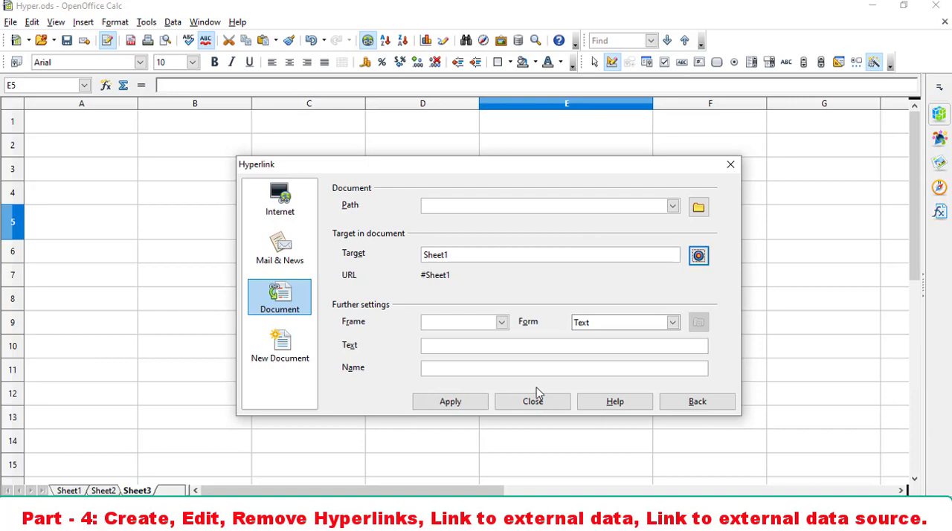
- Set the hyperlink text to "Home Sheet", apply it to cell E5 of Sheet3, and close the hyperlink settings
{"action": "left_click", "coordinate": [515, 347]}
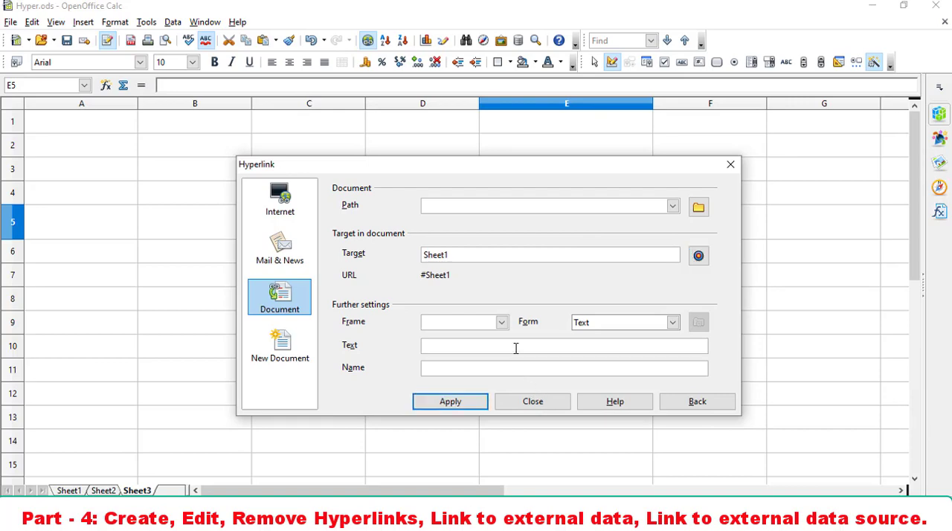
{"action": "type", "text": "Home Sheet"}
{"action": "left_click", "coordinate": [449, 402]}
{"action": "left_click", "coordinate": [548, 407]}
{"action": "left_click", "coordinate": [523, 402]}
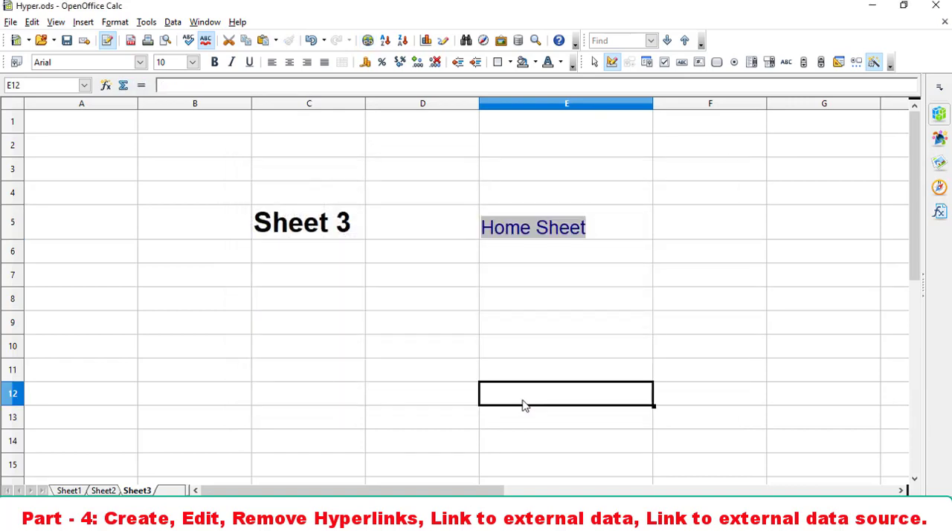
- Test the sheet hyperlinks by following them from Sheet3 to Sheet1, then to Sheet2 and Sheet3, returning to Sheet1 each time
{"action": "left_click", "coordinate": [561, 236]}
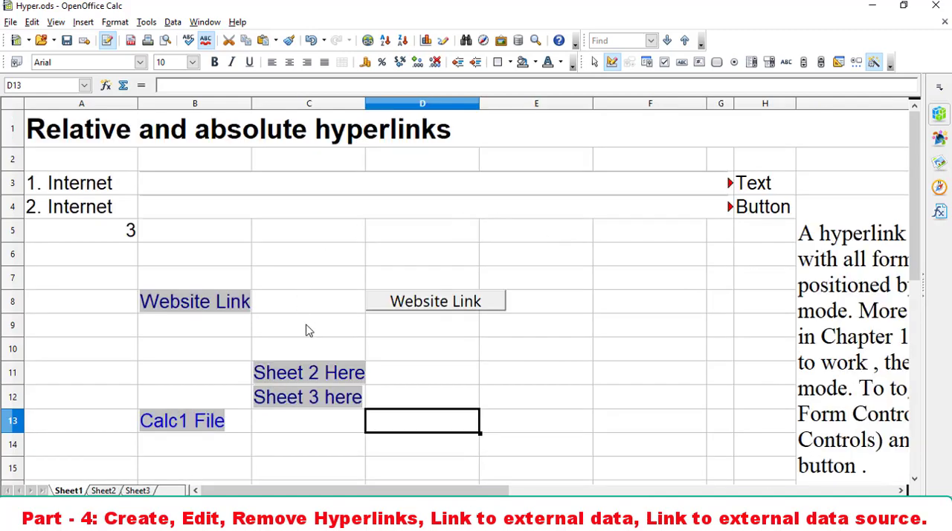
{"action": "left_click", "coordinate": [318, 376]}
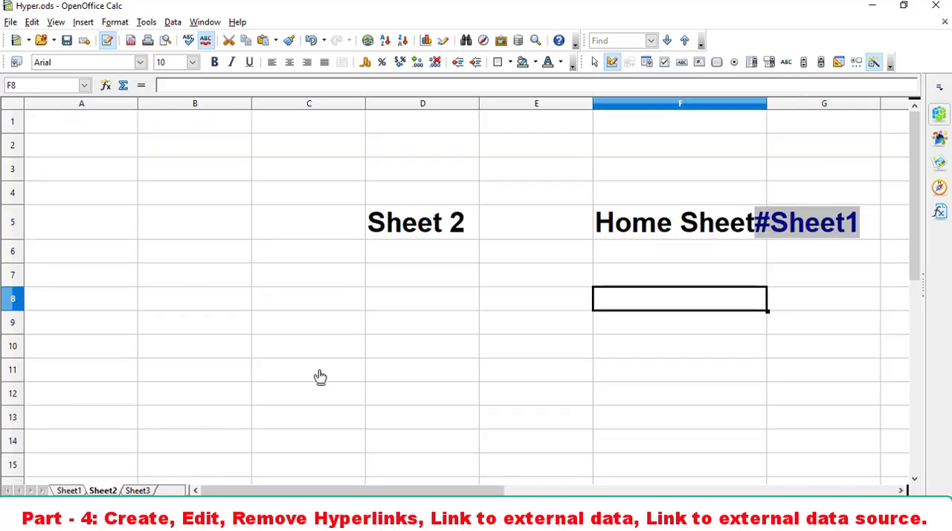
{"action": "left_click", "coordinate": [790, 229]}
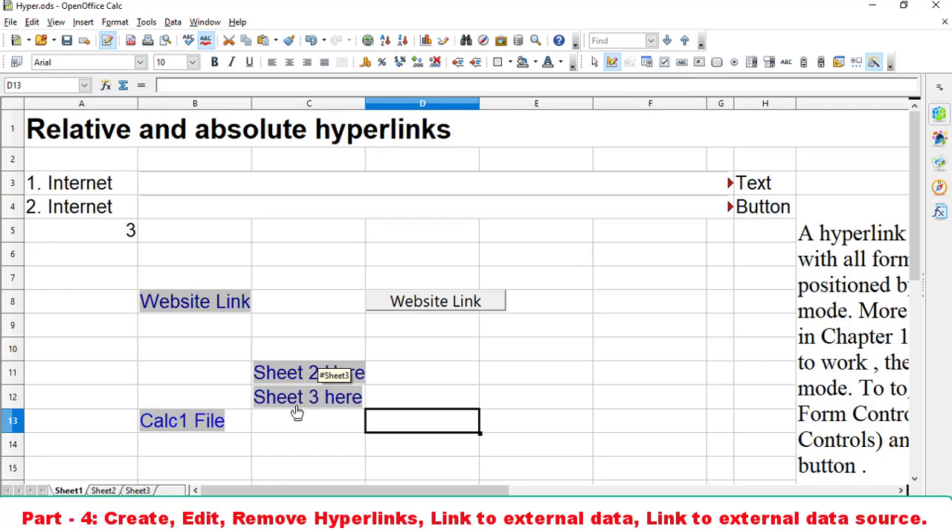
{"action": "left_click", "coordinate": [336, 410]}
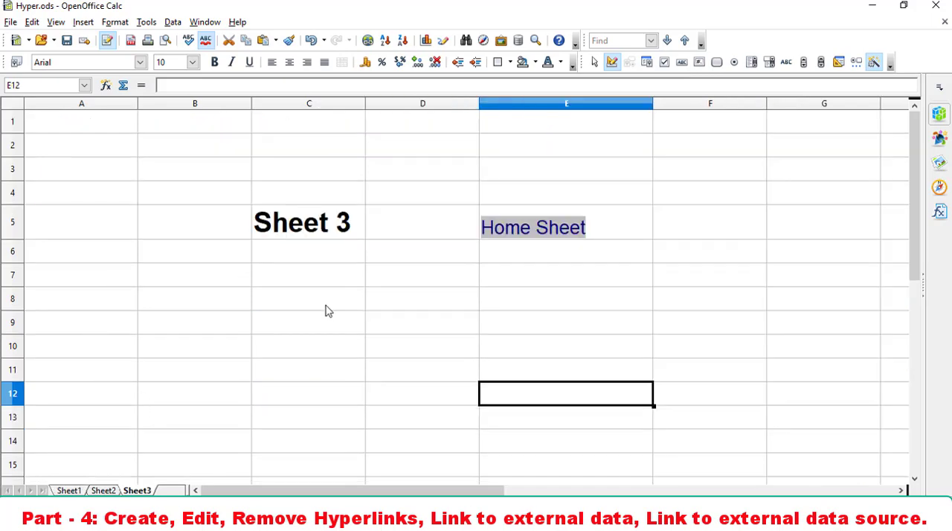
{"action": "left_click", "coordinate": [510, 238]}
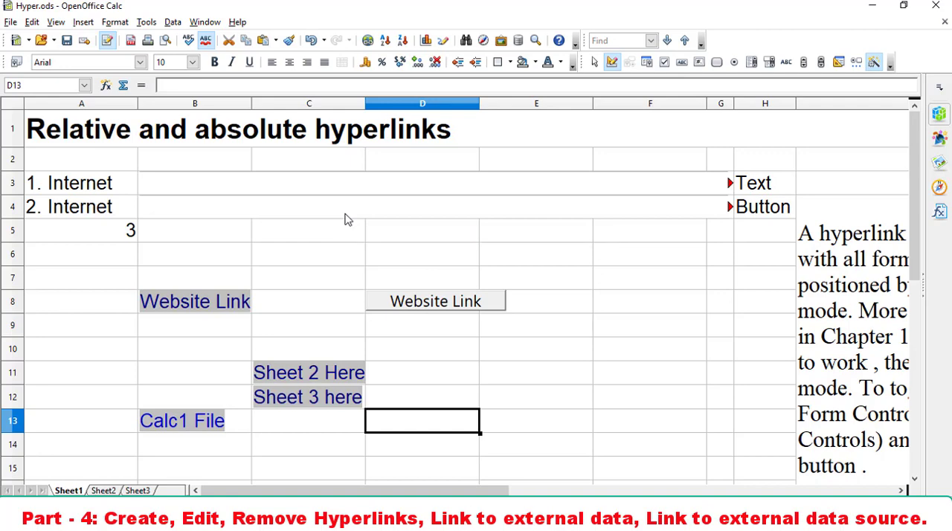
- Open the hyperlink settings of the "Website Link" cell B8 on Sheet1, review them, and close them without changes
{"action": "double_click", "coordinate": [168, 322]}
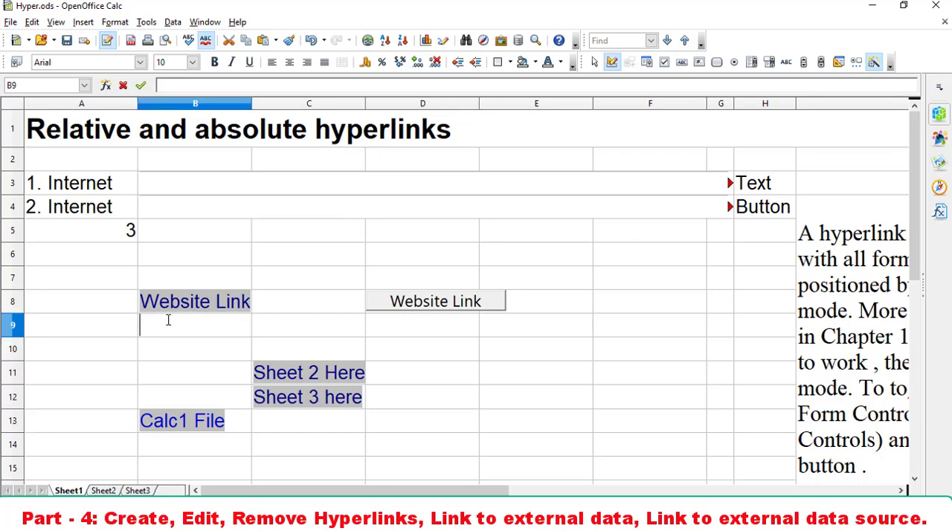
{"action": "left_click", "coordinate": [134, 305]}
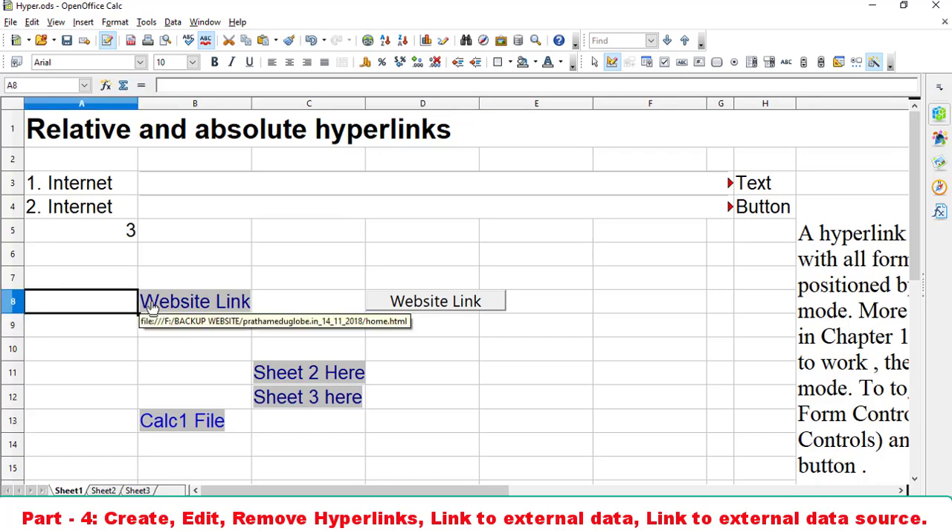
{"action": "right_click", "coordinate": [153, 308]}
{"action": "key", "text": "Escape"}
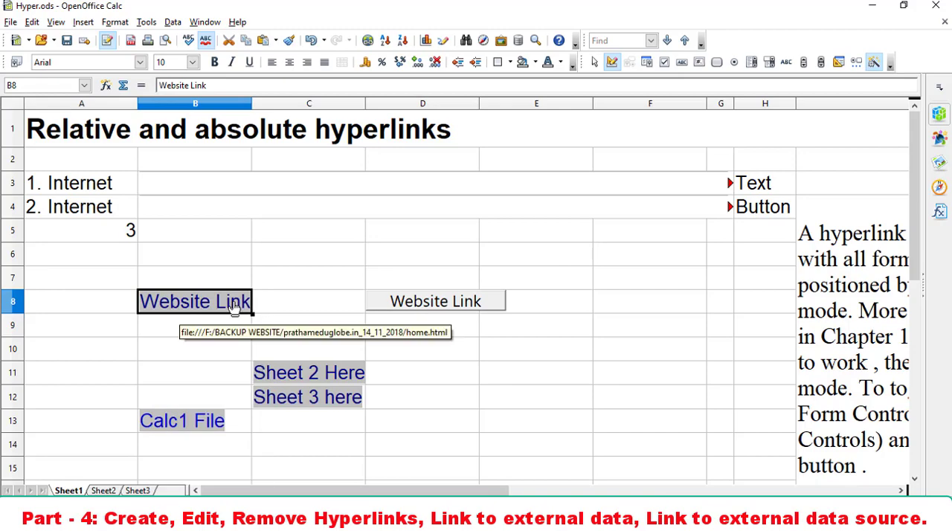
{"action": "left_click", "coordinate": [367, 41]}
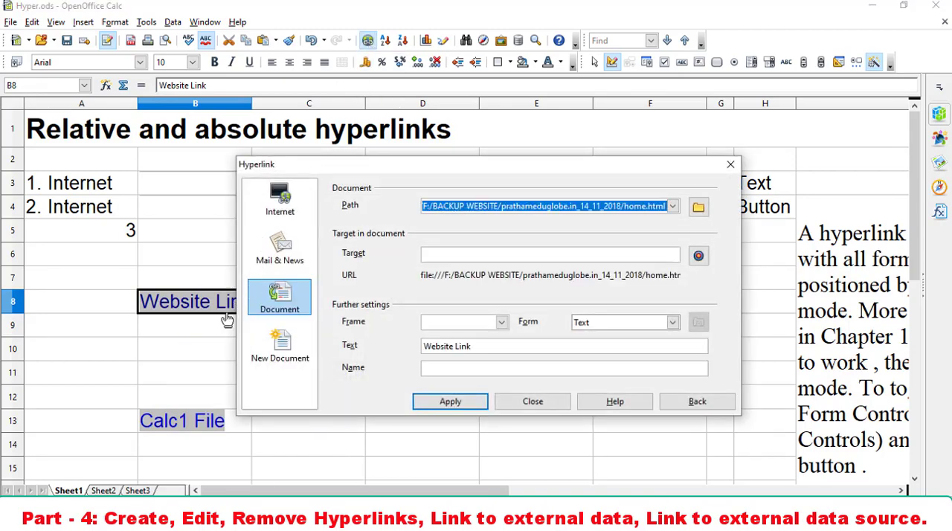
{"action": "mouse_move", "coordinate": [195, 319]}
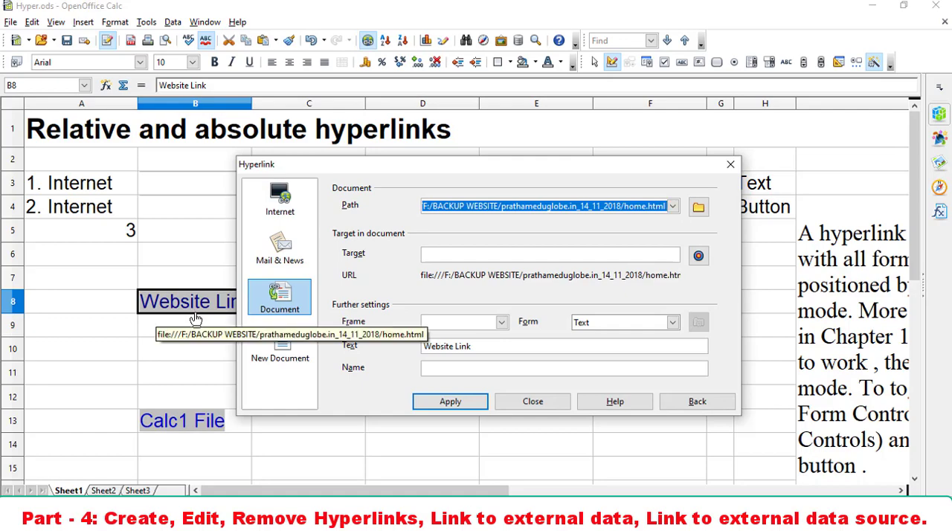
{"action": "left_click_drag", "start_coordinate": [448, 170], "coordinate": [490, 111]}
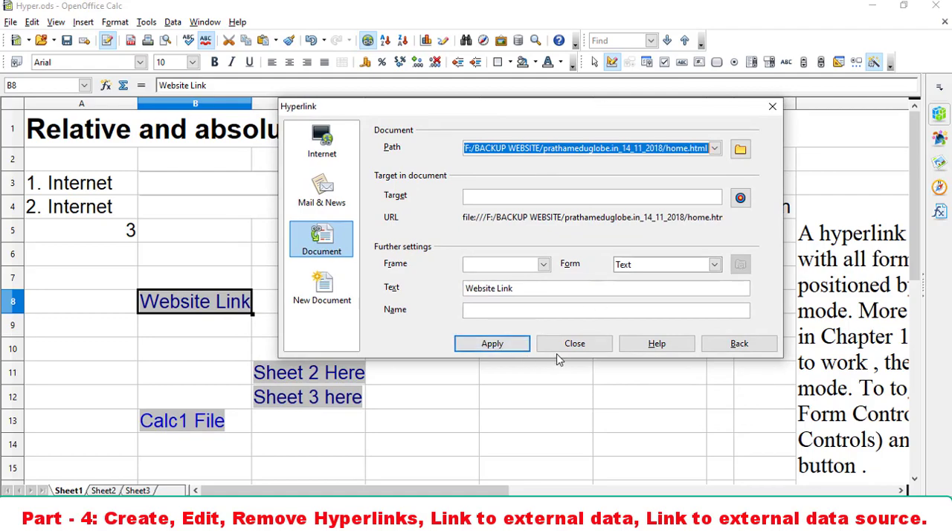
{"action": "left_click", "coordinate": [575, 343]}
{"action": "left_click", "coordinate": [529, 388]}
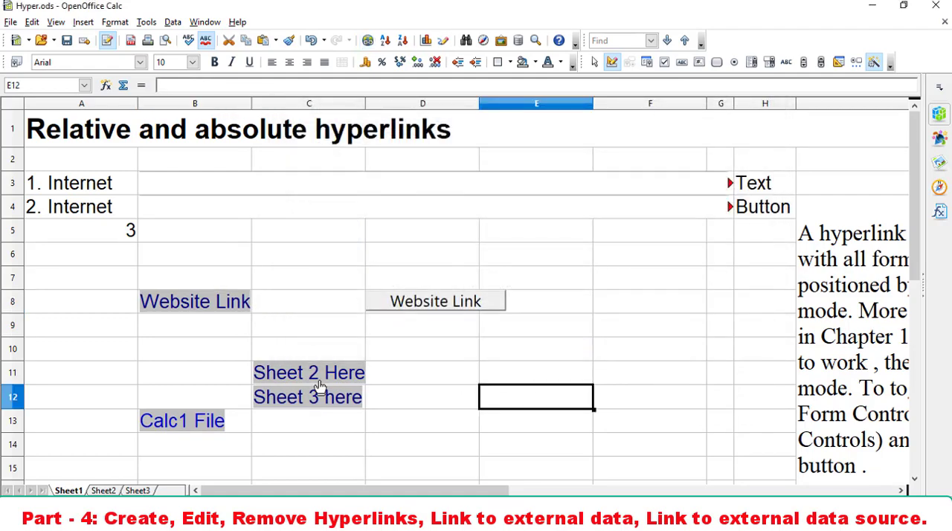
- Select the "Sheet 2 Here" cell C11 on Sheet1, review its hyperlink settings, and close them without changes
{"action": "left_click", "coordinate": [251, 376]}
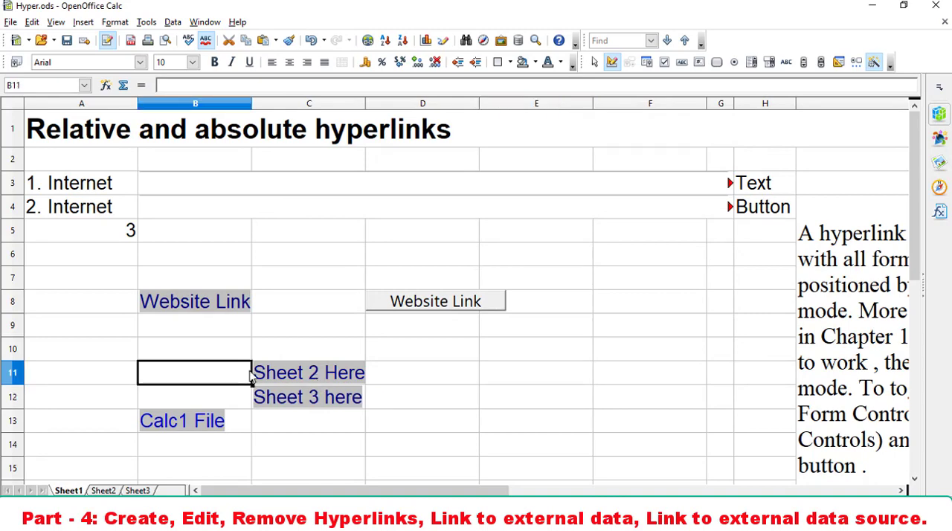
{"action": "left_click", "coordinate": [253, 377]}
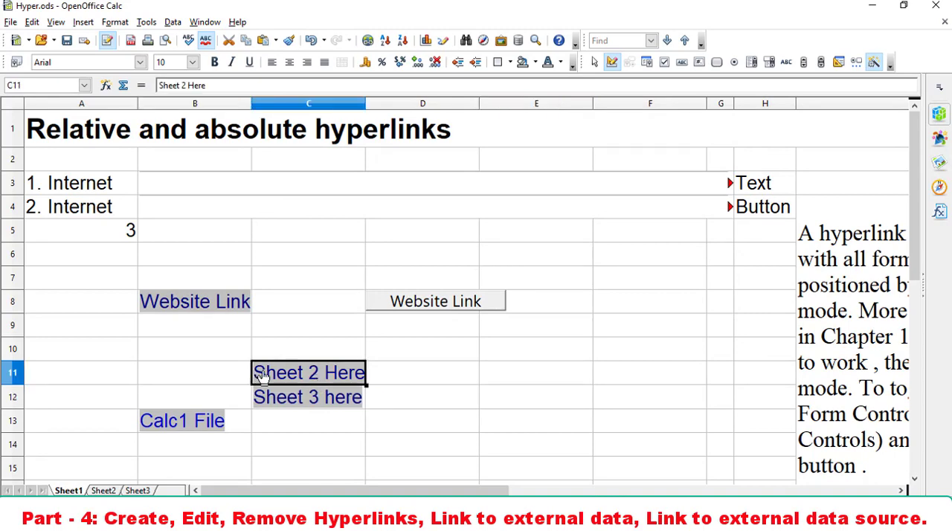
{"action": "left_click", "coordinate": [342, 379]}
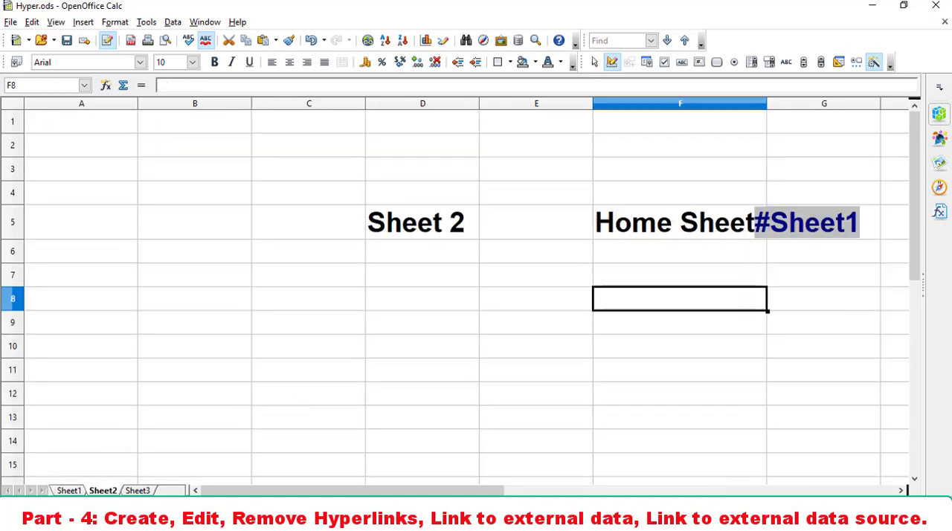
{"action": "left_click", "coordinate": [68, 490]}
{"action": "left_click", "coordinate": [248, 378]}
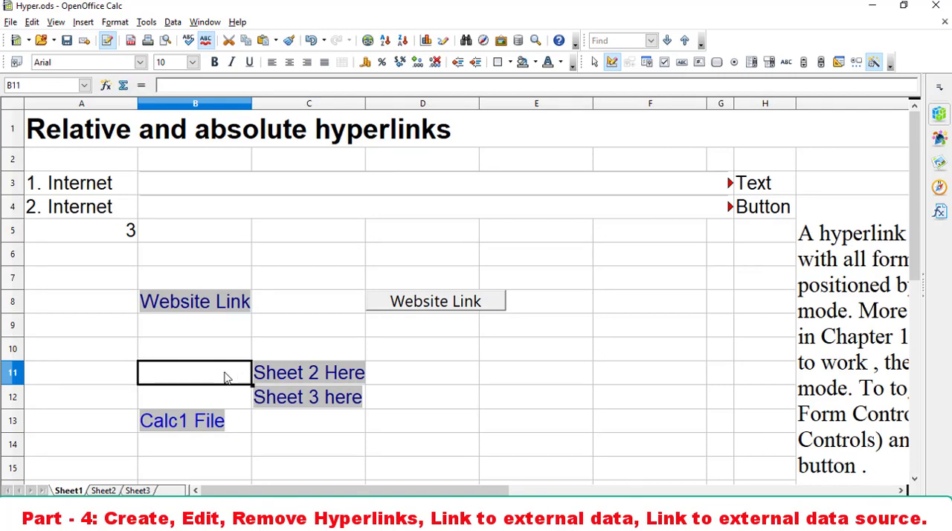
{"action": "key", "text": "Right"}
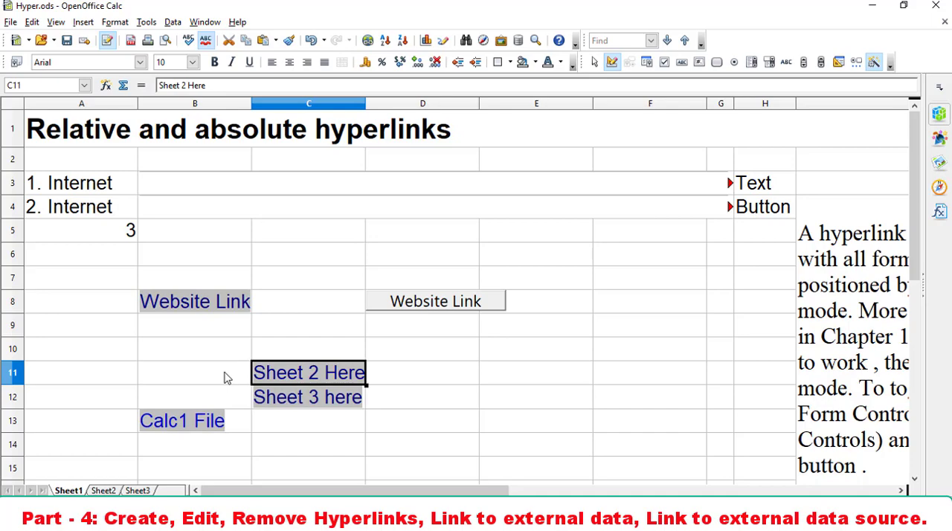
{"action": "left_click", "coordinate": [368, 41]}
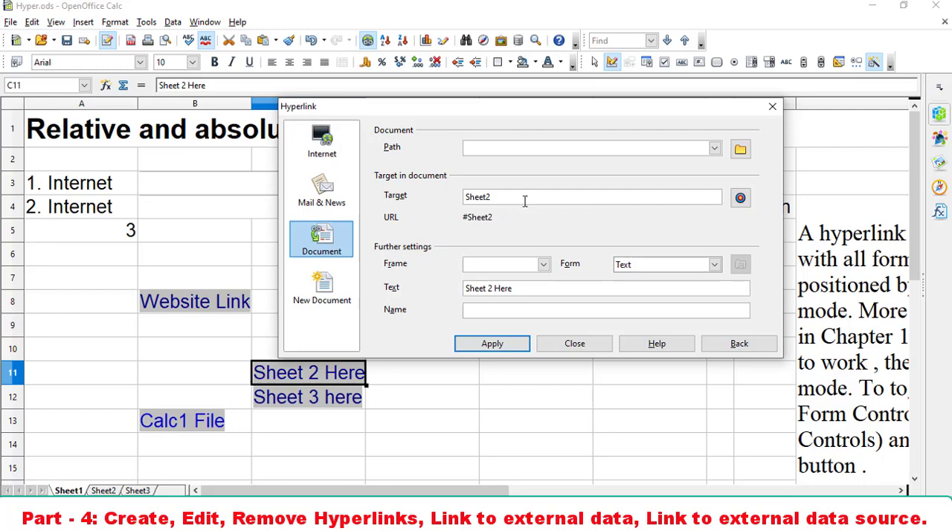
{"action": "left_click", "coordinate": [575, 349]}
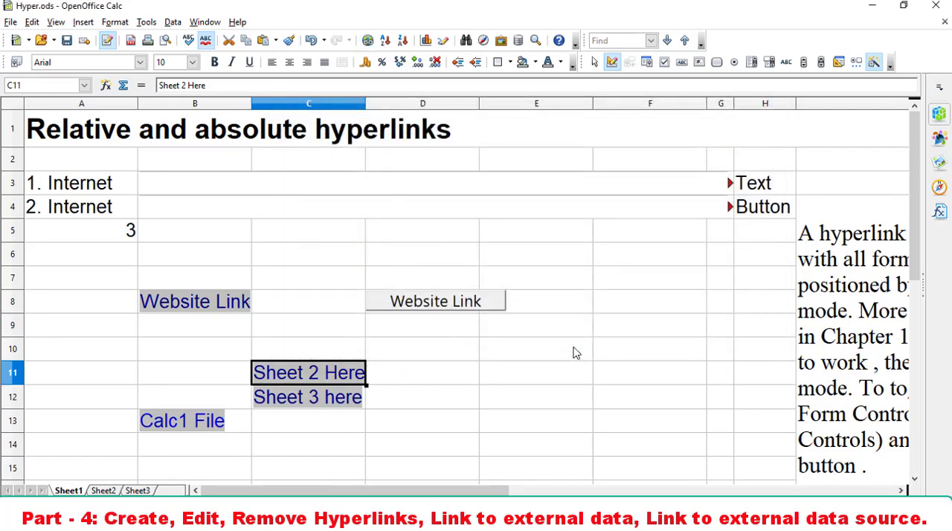
- Remove the hyperlink from the "Website Link" cell B8 on Sheet1 by applying Default Formatting
{"action": "right_click", "coordinate": [210, 307]}
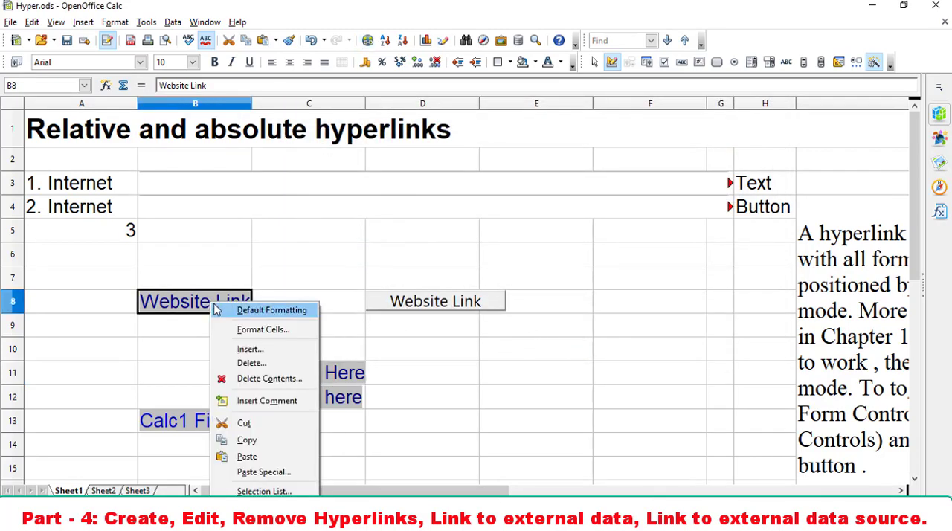
{"action": "left_click", "coordinate": [273, 311]}
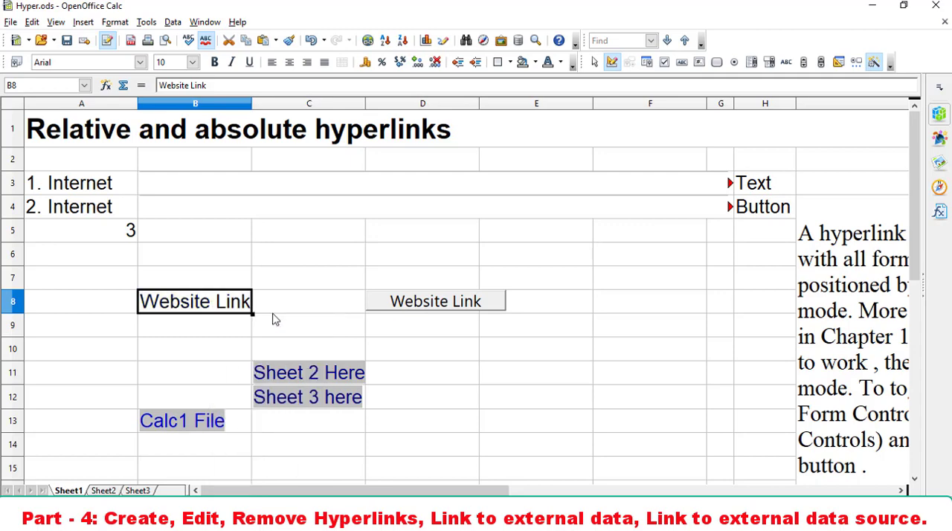
{"action": "left_click", "coordinate": [247, 333]}
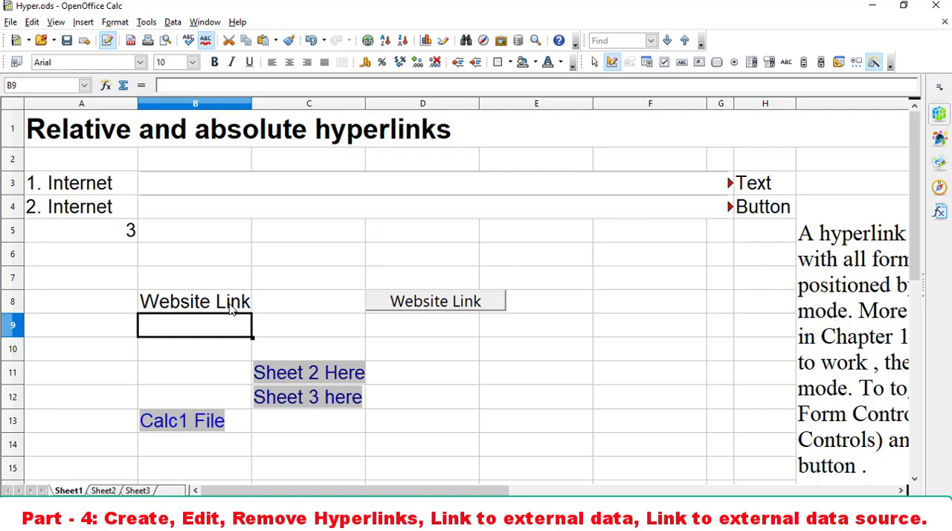
{"action": "right_click", "coordinate": [294, 372]}
{"action": "left_click", "coordinate": [470, 371]}
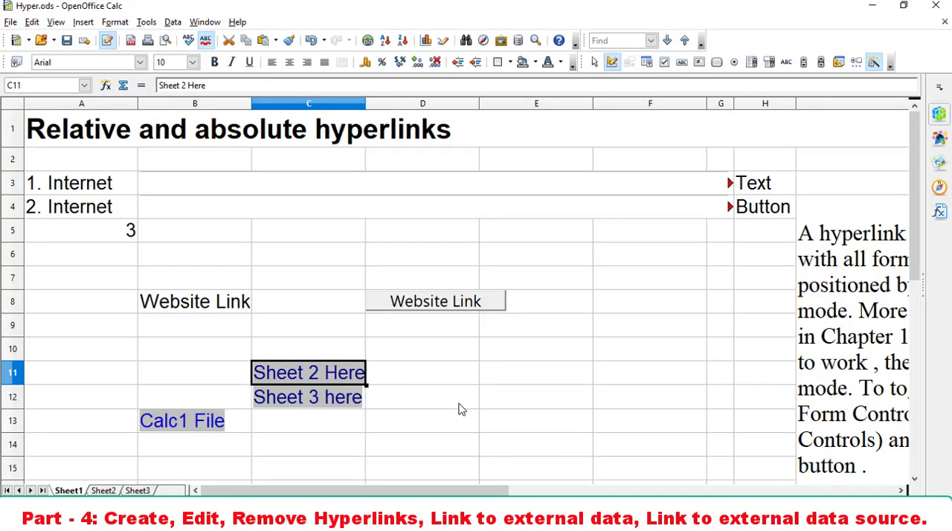
- Clear the "Sheet 2" heading and the "Home Sheet" link entries from Sheet2, leaving the sheet empty
{"action": "left_click", "coordinate": [98, 490]}
{"action": "left_click", "coordinate": [422, 323]}
{"action": "left_click_drag", "start_coordinate": [347, 167], "coordinate": [939, 336]}
{"action": "key", "text": "BackSpace"}
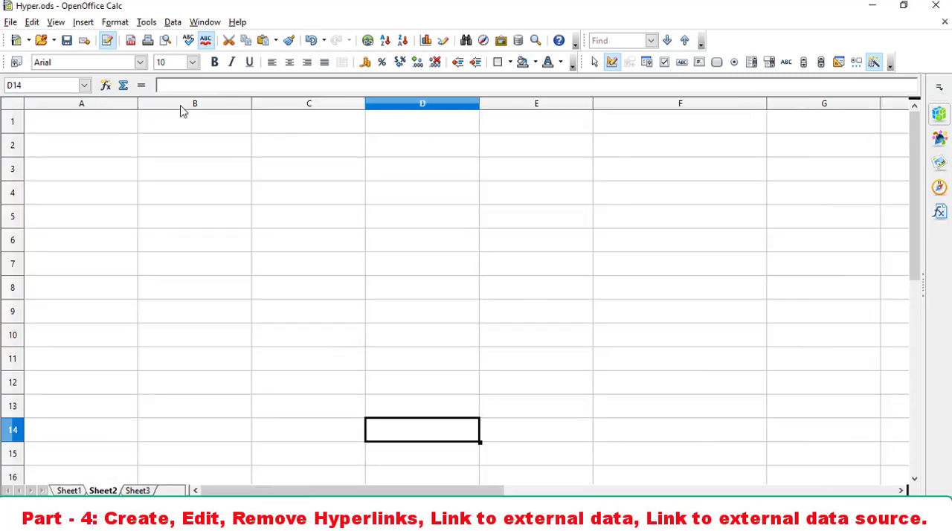
- Start a link to external data in cell B2 of Sheet2, using Calc1.ods from the Learning Outcome-2 folder as the source
{"action": "left_click", "coordinate": [146, 153]}
{"action": "left_click", "coordinate": [83, 22]}
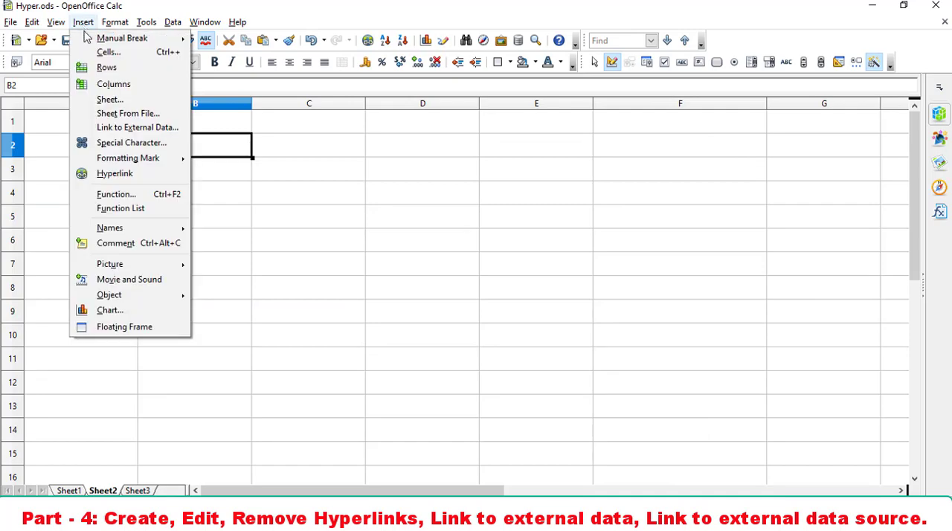
{"action": "left_click", "coordinate": [123, 134]}
{"action": "left_click_drag", "start_coordinate": [367, 131], "coordinate": [476, 129]}
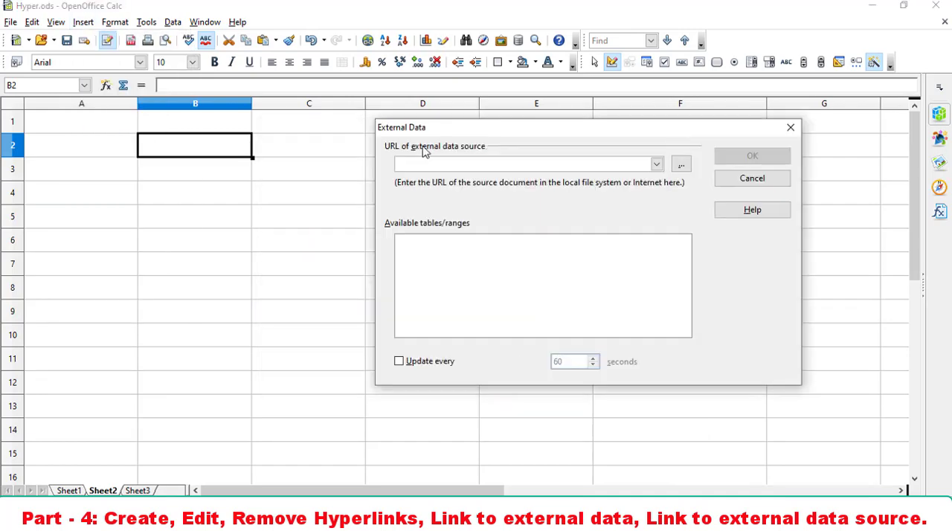
{"action": "left_click", "coordinate": [656, 165]}
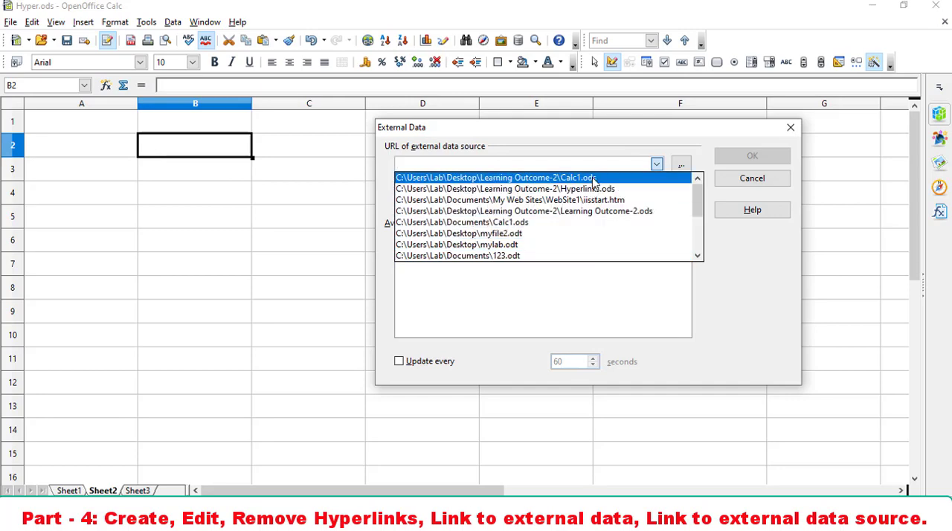
{"action": "left_click", "coordinate": [681, 163]}
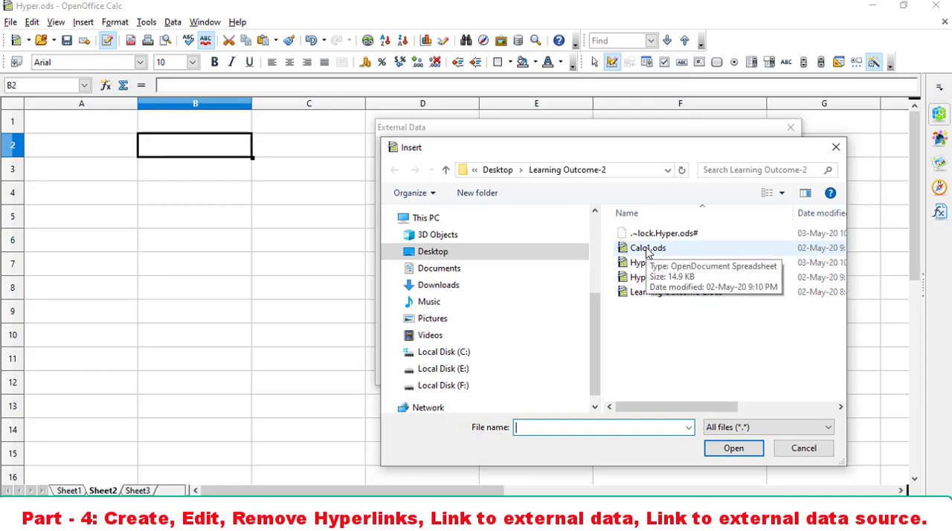
{"action": "left_click", "coordinate": [647, 248]}
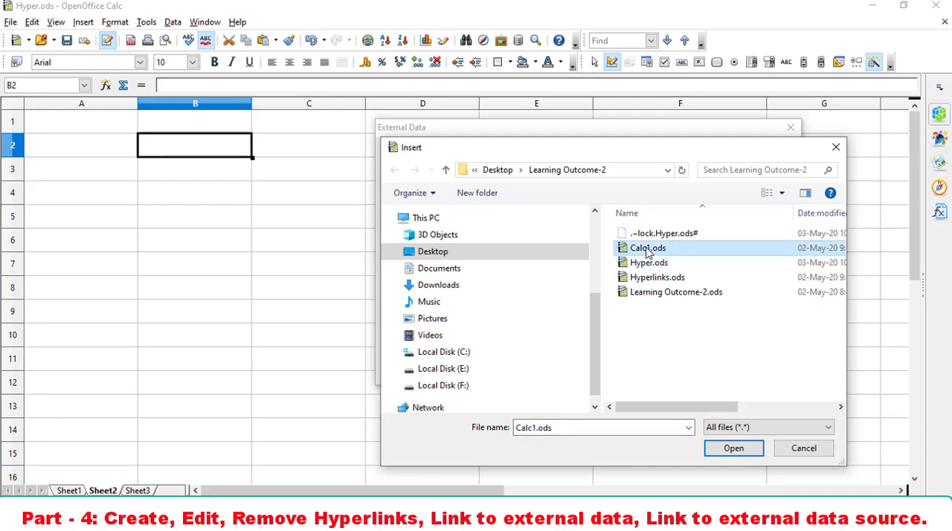
{"action": "left_click", "coordinate": [726, 451]}
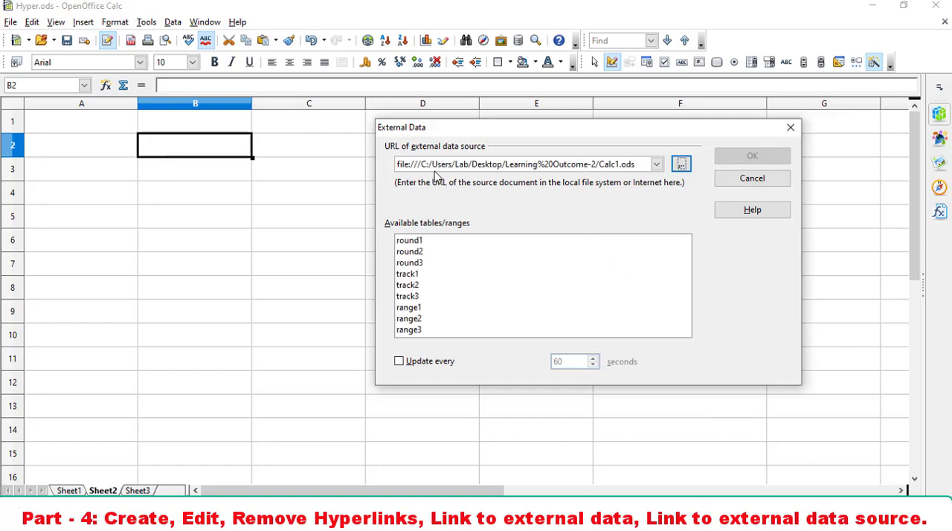
- Go through the available tables and ranges of Calc1.ods and choose track1 as the range to link
{"action": "left_click", "coordinate": [413, 275]}
{"action": "left_click", "coordinate": [414, 285]}
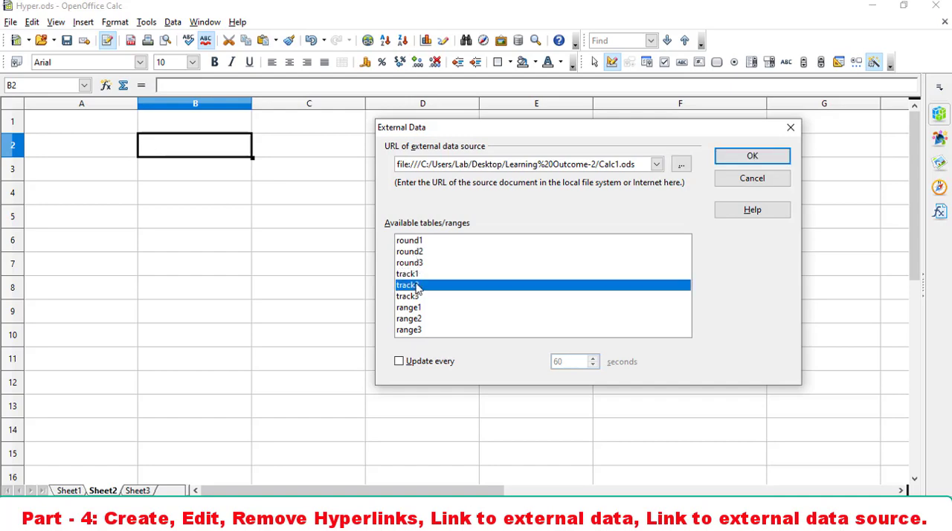
{"action": "left_click", "coordinate": [413, 297]}
{"action": "left_click", "coordinate": [413, 307]}
{"action": "left_click", "coordinate": [414, 319]}
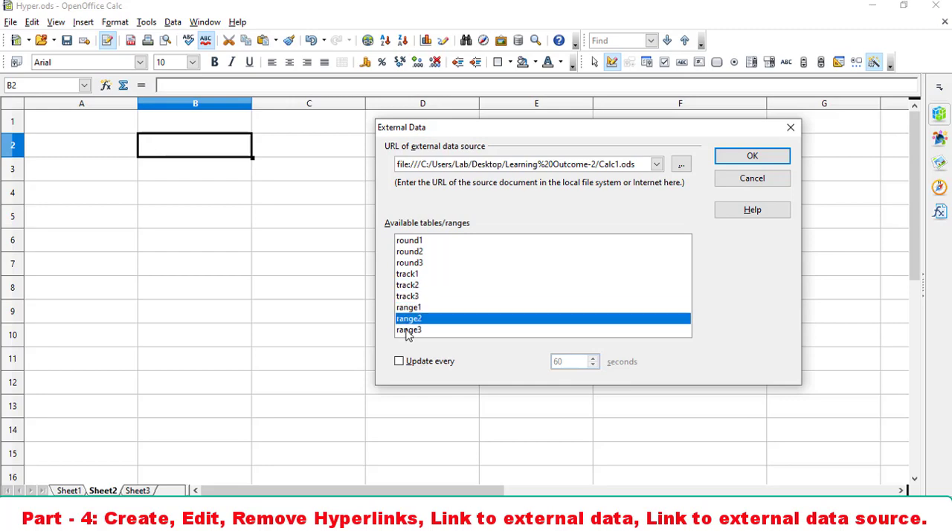
{"action": "left_click", "coordinate": [407, 330]}
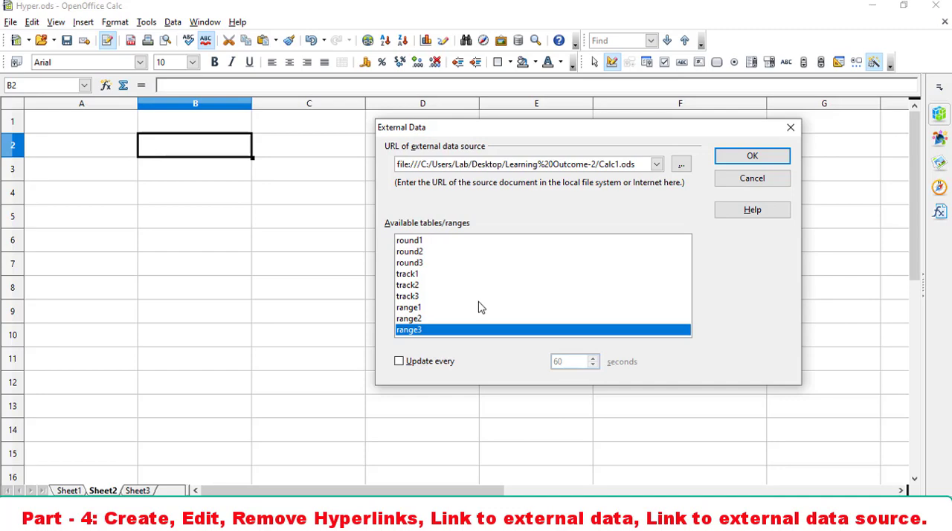
{"action": "left_click", "coordinate": [414, 275]}
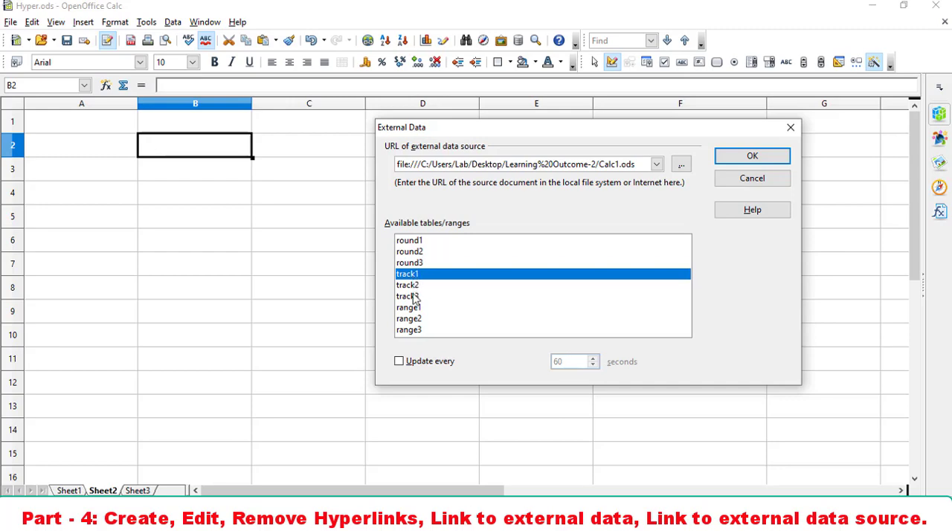
- Set the external data link to update every 5 seconds, insert it, and agree to update all links
{"action": "left_click", "coordinate": [399, 361]}
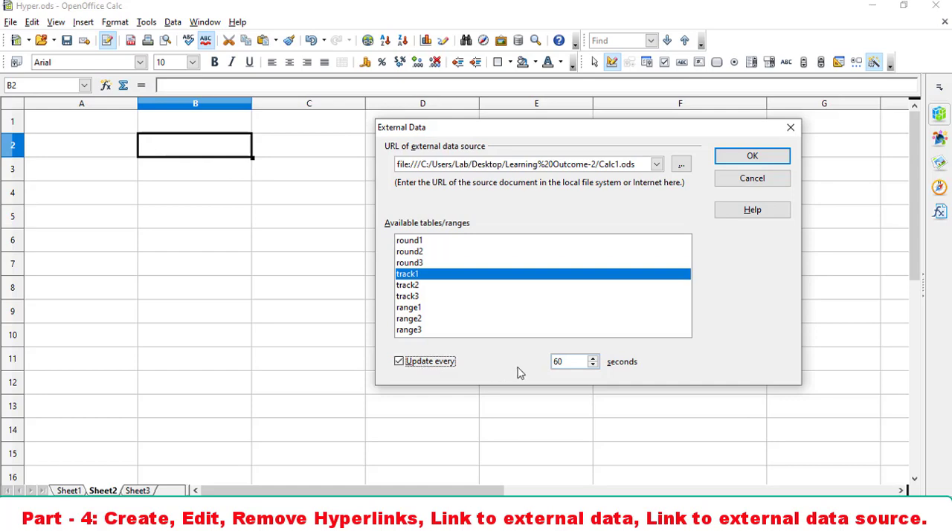
{"action": "left_click_drag", "start_coordinate": [565, 362], "coordinate": [550, 364]}
{"action": "type", "text": "5"}
{"action": "left_click", "coordinate": [758, 158]}
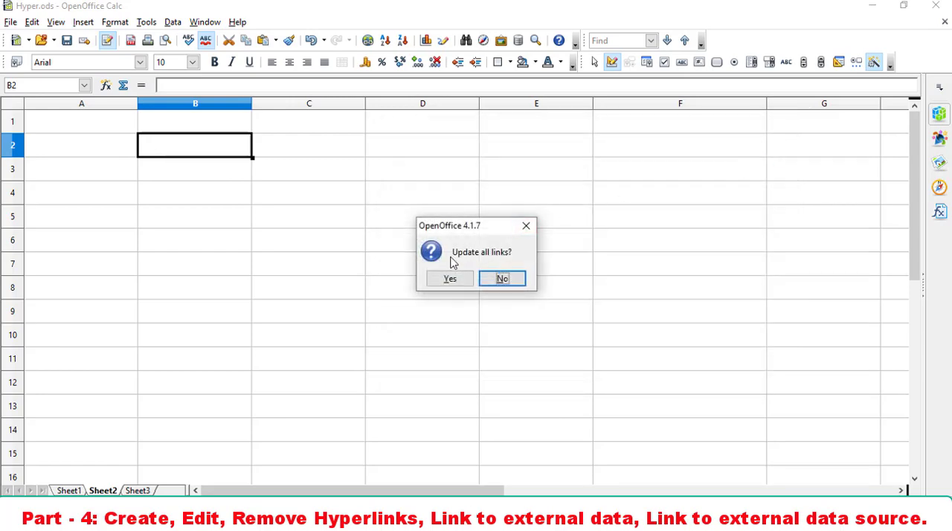
{"action": "left_click", "coordinate": [463, 279]}
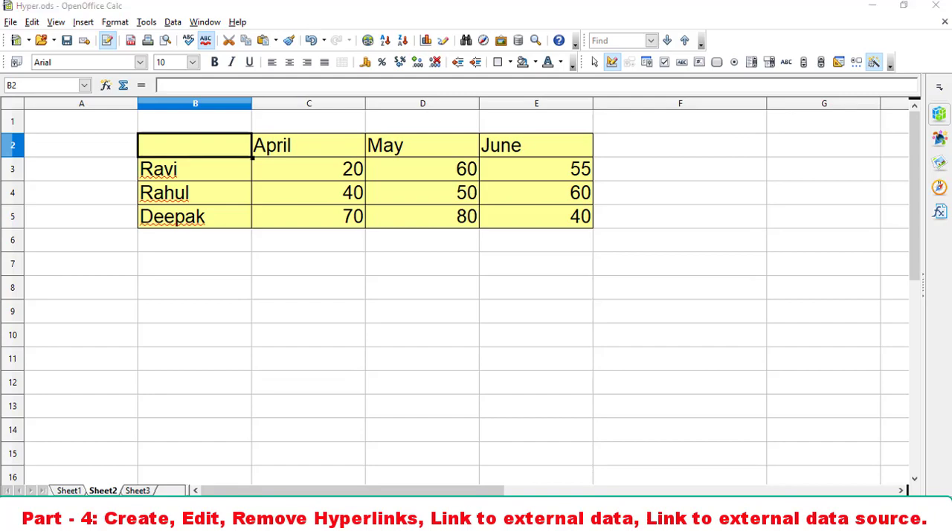
- Switch to the Learning Outcome-2 folder in File Explorer and open the source file Calc1.ods
{"action": "key", "text": "alt+Tab"}
{"action": "double_click", "coordinate": [170, 88]}
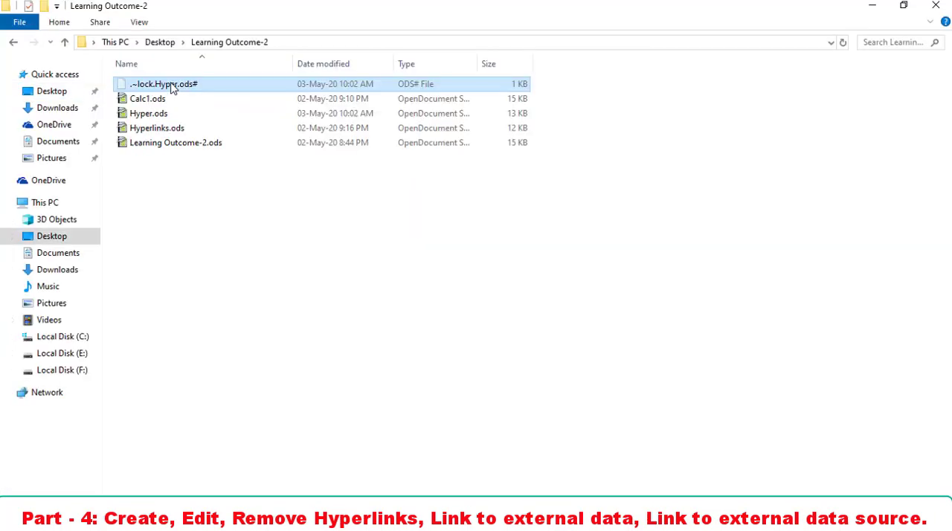
{"action": "left_click", "coordinate": [159, 101]}
{"action": "double_click", "coordinate": [160, 104]}
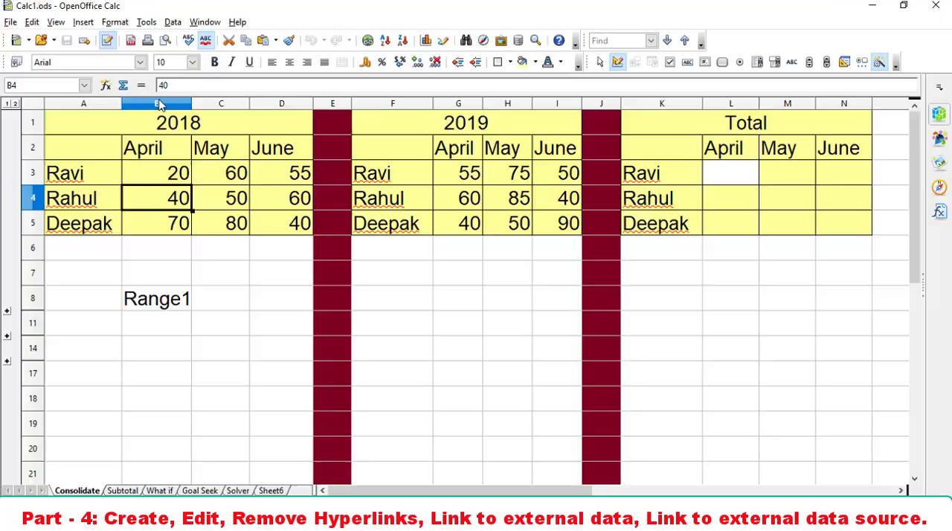
- Select the track1 range A2:D5 on the Consolidate sheet of Calc1.ods and arrange its window side by side with Hyper.ods
{"action": "left_click_drag", "start_coordinate": [85, 153], "coordinate": [253, 221]}
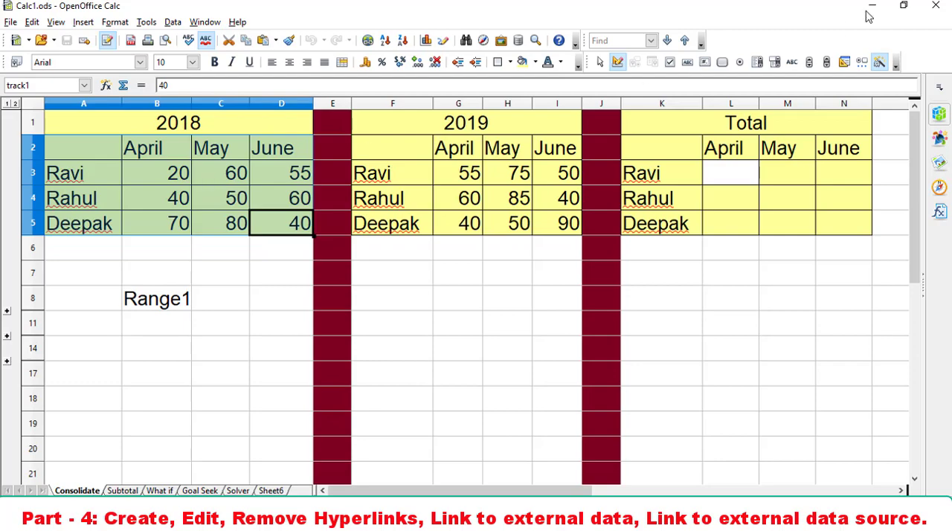
{"action": "left_click", "coordinate": [903, 5]}
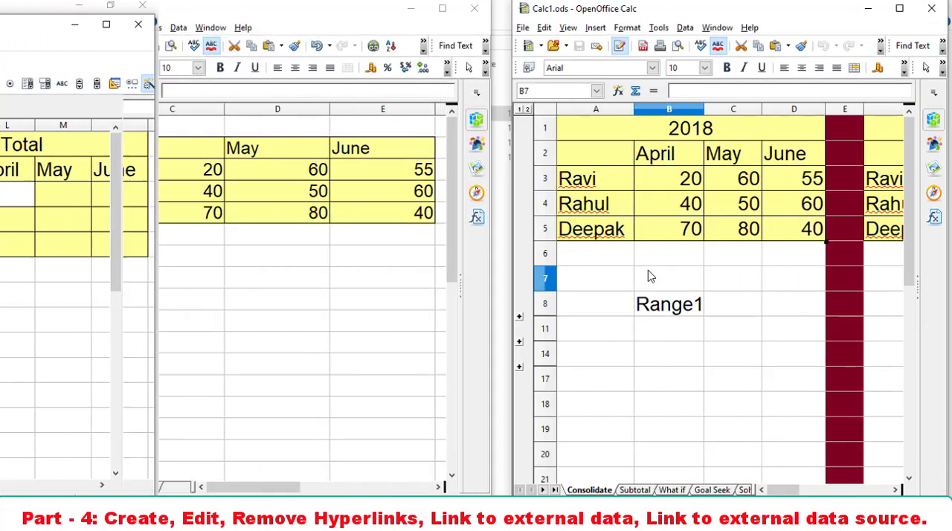
{"action": "left_click", "coordinate": [647, 277]}
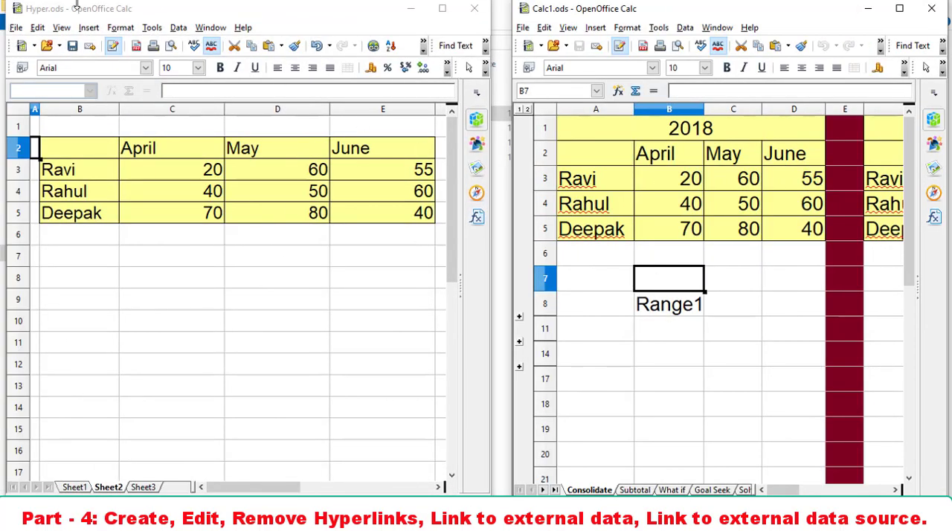
{"action": "left_click", "coordinate": [93, 9]}
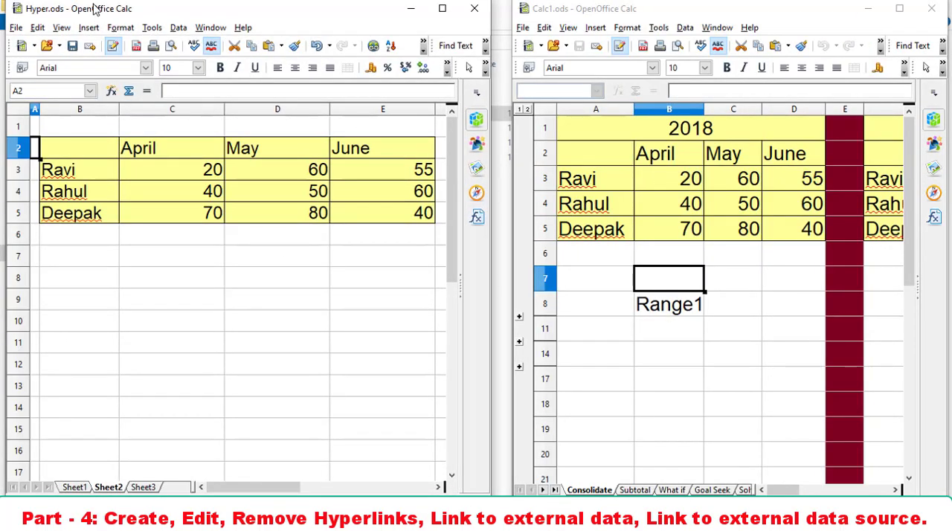
{"action": "left_click", "coordinate": [612, 11]}
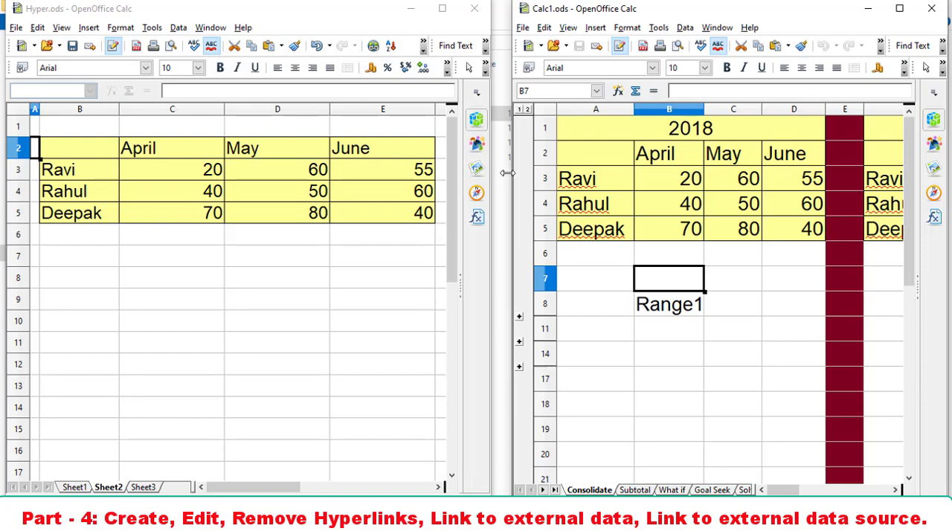
{"action": "left_click_drag", "start_coordinate": [513, 178], "coordinate": [494, 170]}
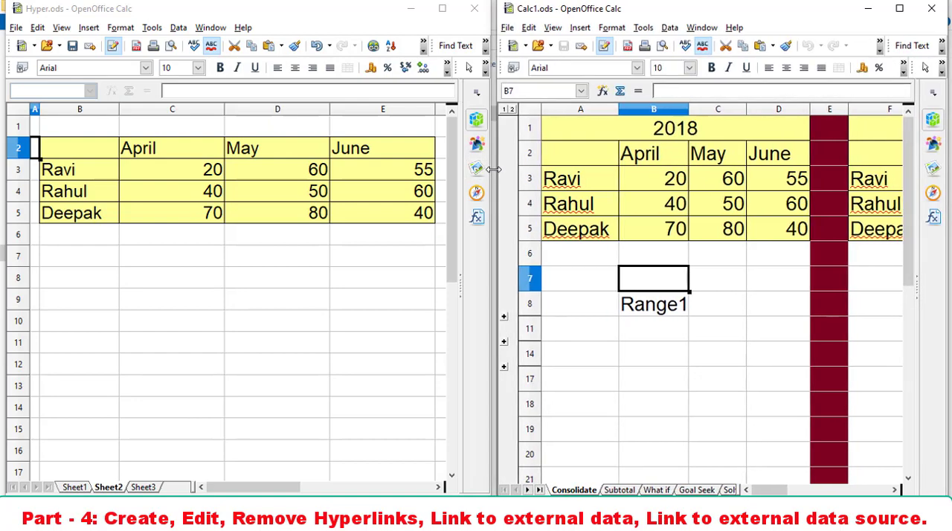
- Set cell B3 of the Consolidate sheet in Calc1.ods to 68 and save the file
{"action": "left_click", "coordinate": [667, 178]}
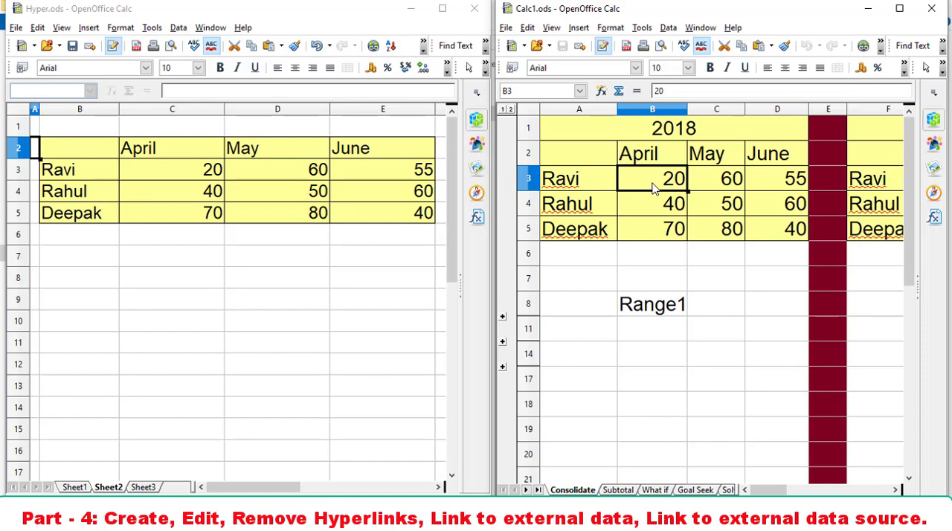
{"action": "type", "text": "68"}
{"action": "key", "text": "Return"}
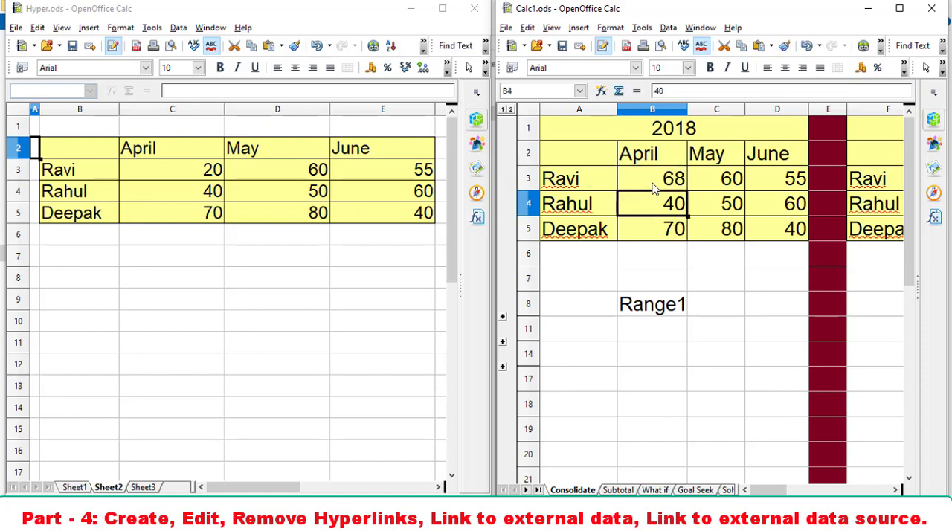
{"action": "left_click", "coordinate": [565, 49]}
- Set cell B4 in Calc1.ods to 58, save the file, and return to cell D6 on Sheet2 of Hyper.ods
{"action": "type", "text": "58"}
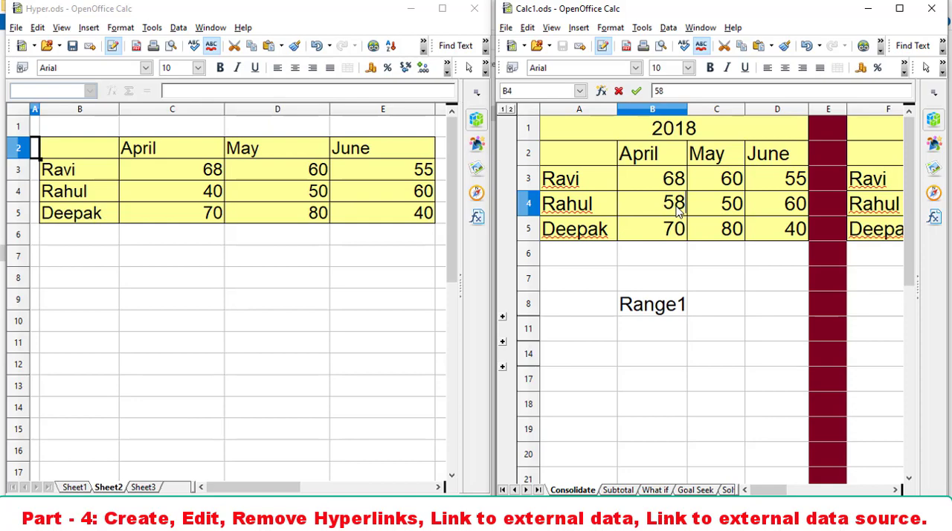
{"action": "key", "text": "Return"}
{"action": "left_click", "coordinate": [564, 48]}
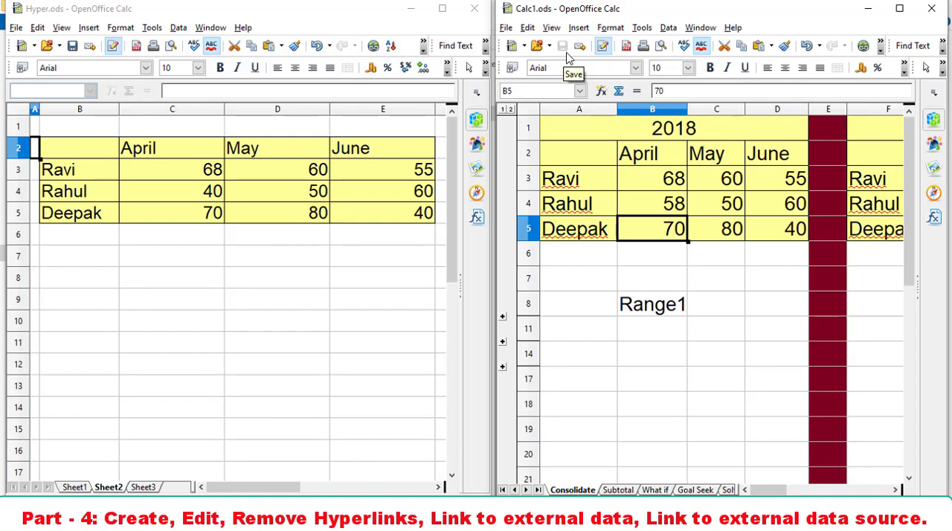
{"action": "left_click", "coordinate": [231, 240]}
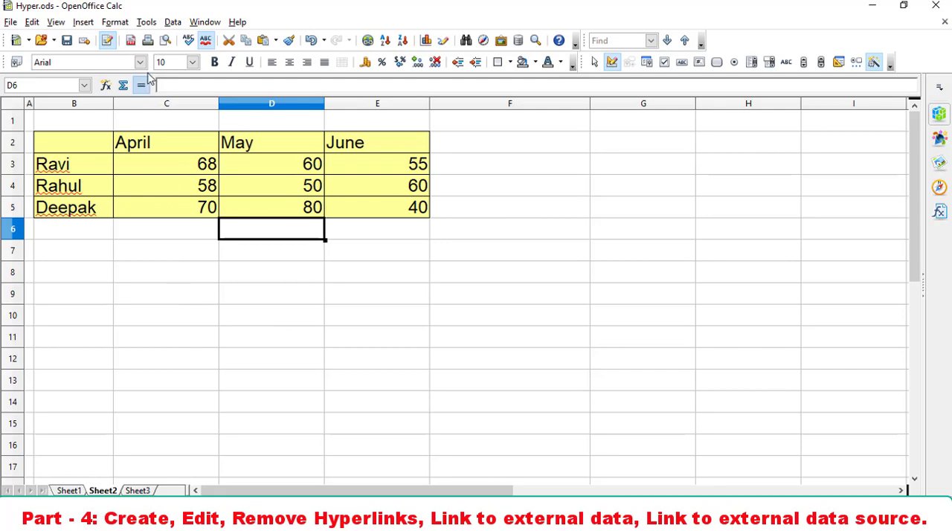
- Examine the registered databases in the OpenOffice Base options, including the class10 entry, and close the options
{"action": "left_click", "coordinate": [146, 22]}
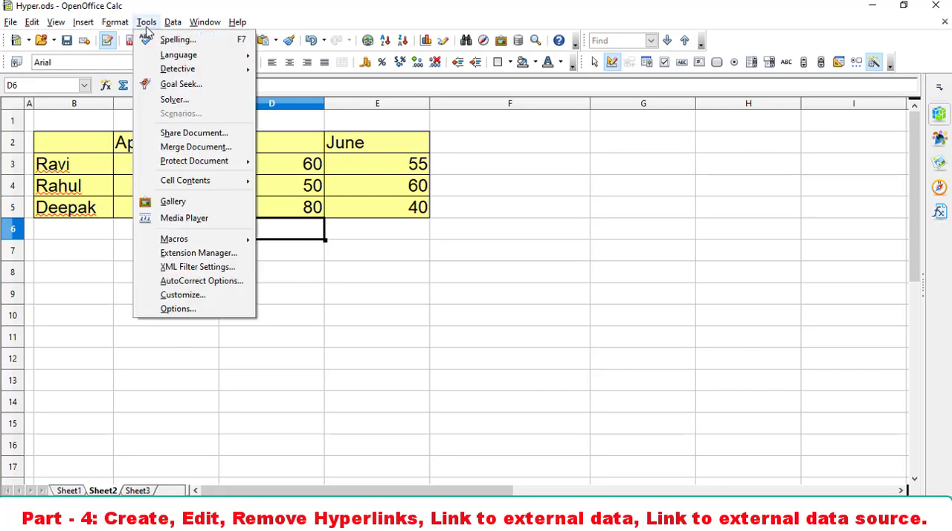
{"action": "left_click", "coordinate": [167, 309]}
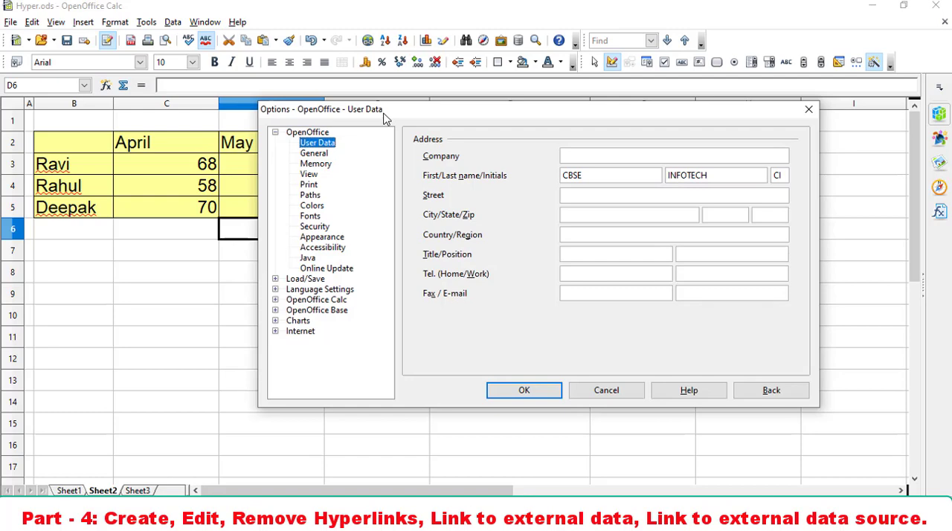
{"action": "left_click", "coordinate": [276, 133]}
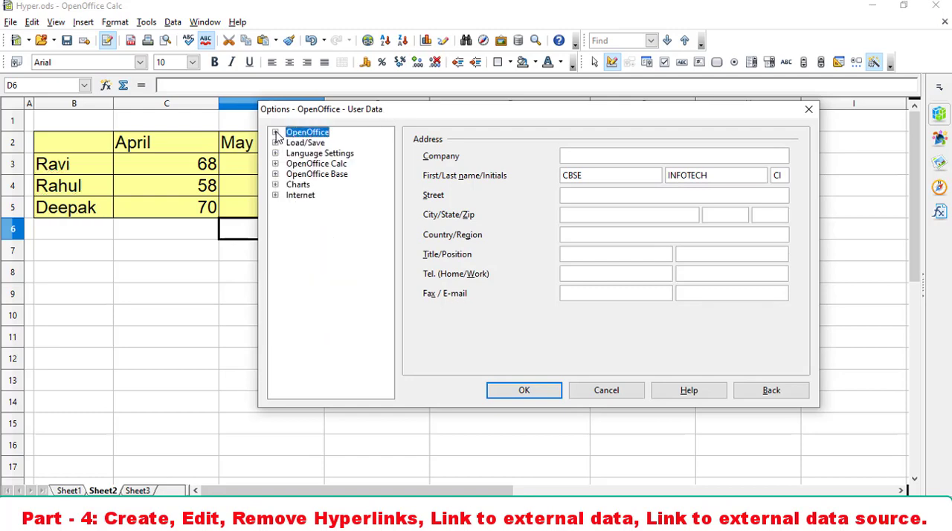
{"action": "left_click_drag", "start_coordinate": [397, 111], "coordinate": [436, 129]}
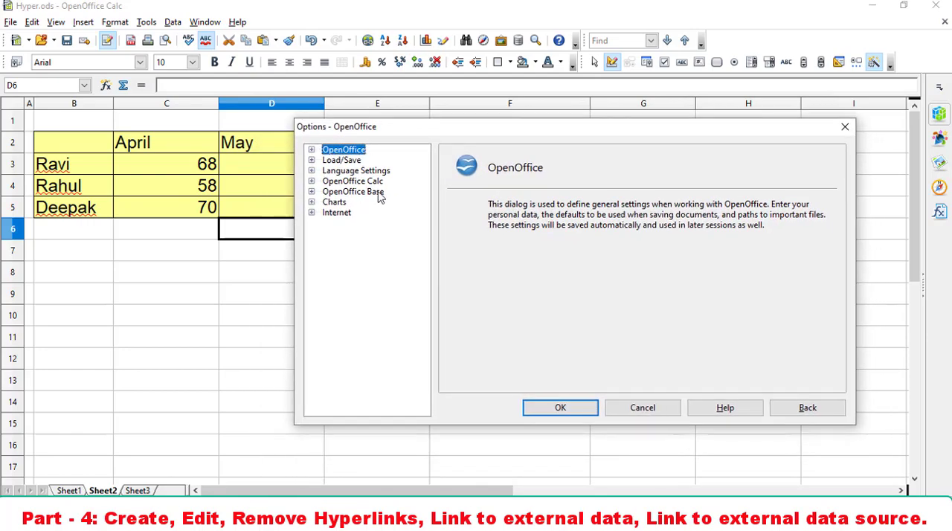
{"action": "left_click", "coordinate": [313, 192]}
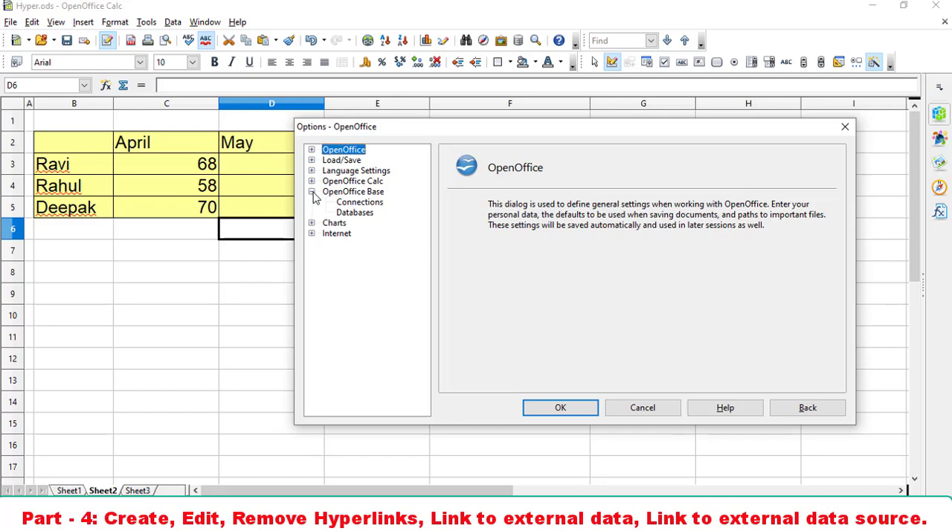
{"action": "left_click", "coordinate": [358, 213]}
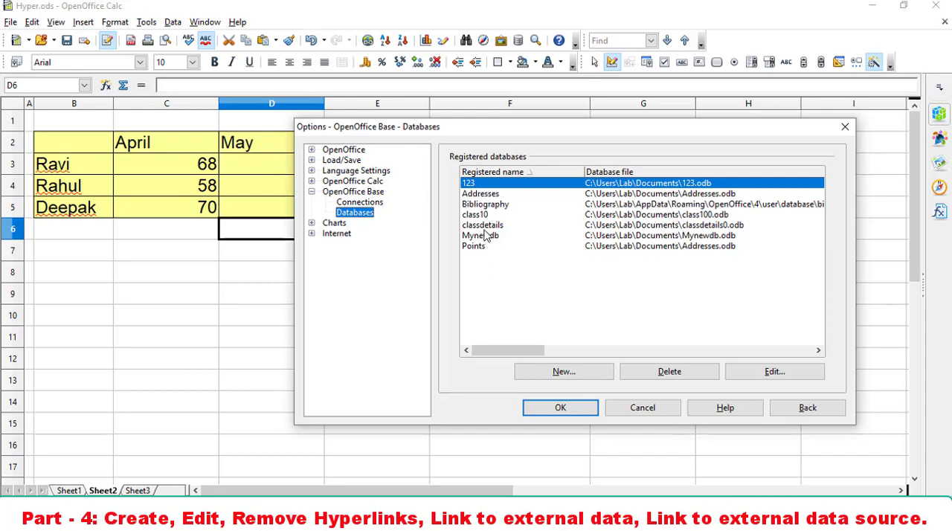
{"action": "left_click", "coordinate": [477, 216]}
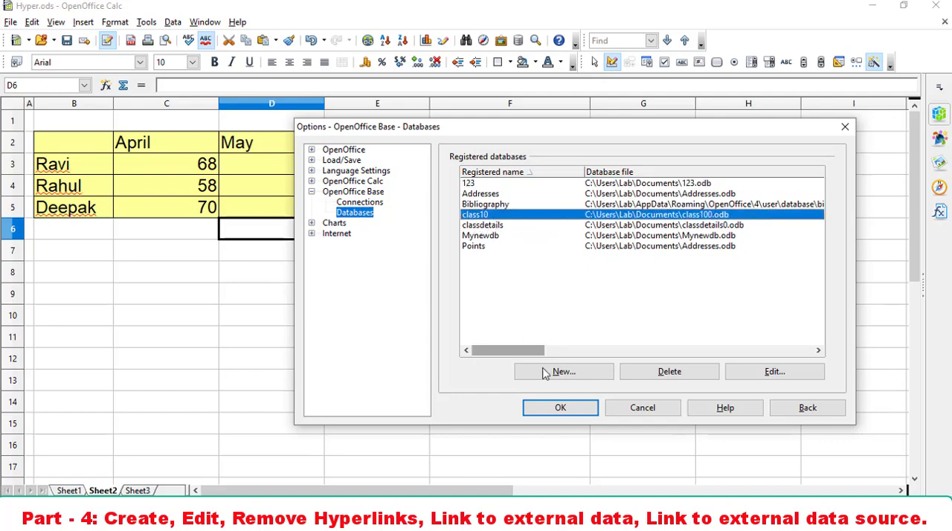
{"action": "left_click", "coordinate": [565, 415]}
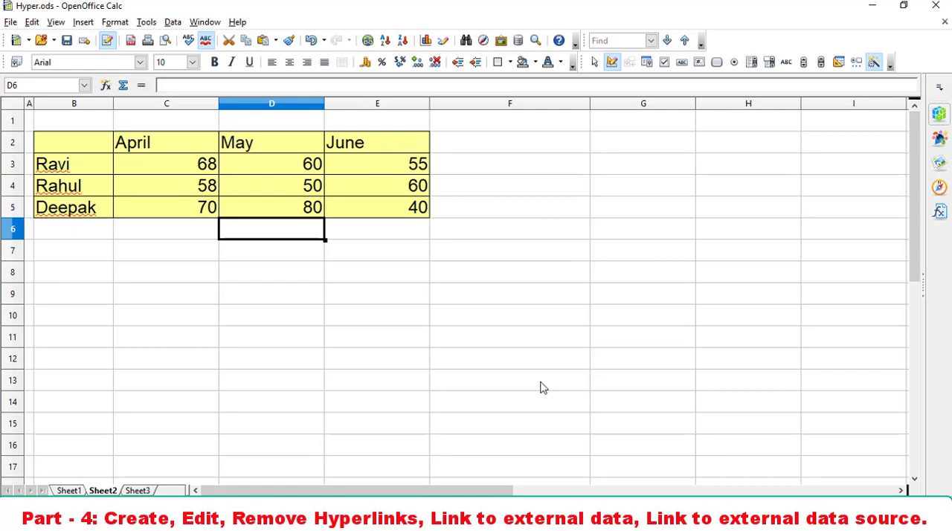
- Show the data sources above the spreadsheet and start the Database Wizard for a new database
{"action": "left_click", "coordinate": [56, 22]}
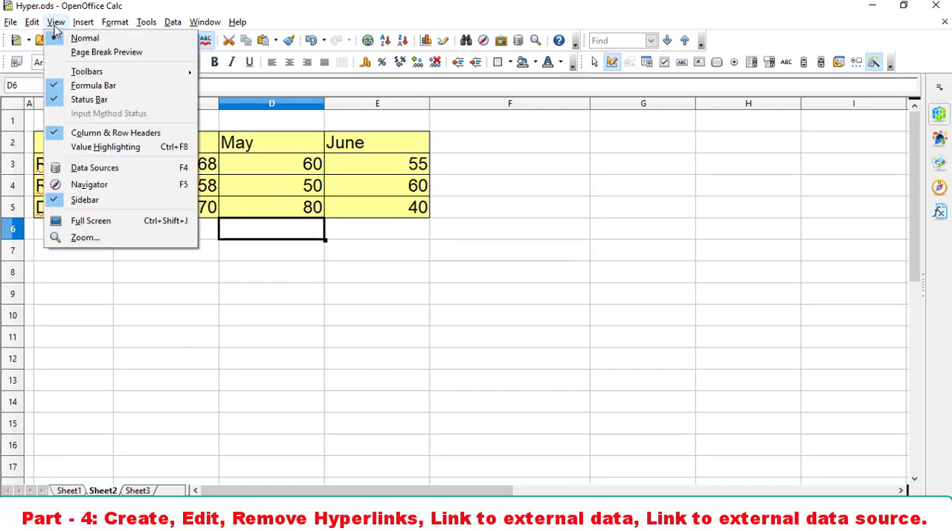
{"action": "left_click", "coordinate": [91, 168]}
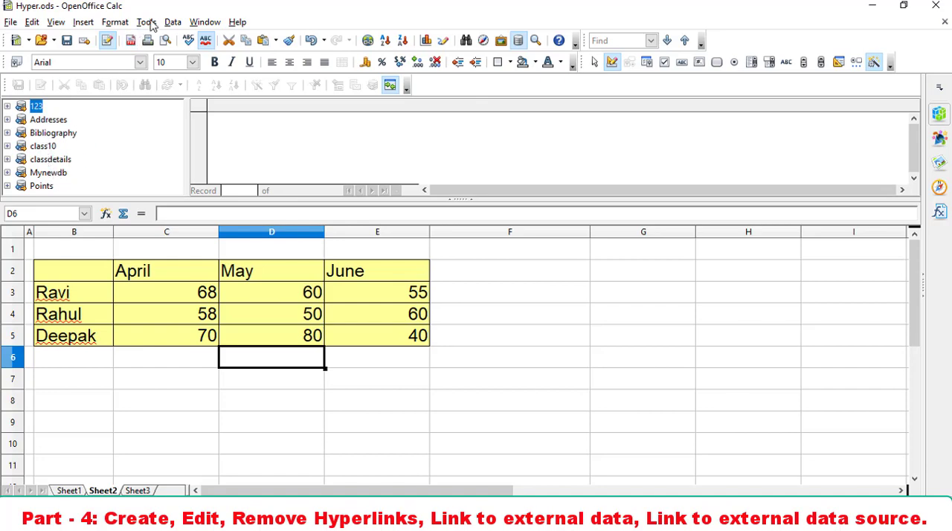
{"action": "left_click", "coordinate": [9, 22]}
{"action": "left_click", "coordinate": [10, 23]}
{"action": "left_click", "coordinate": [9, 23]}
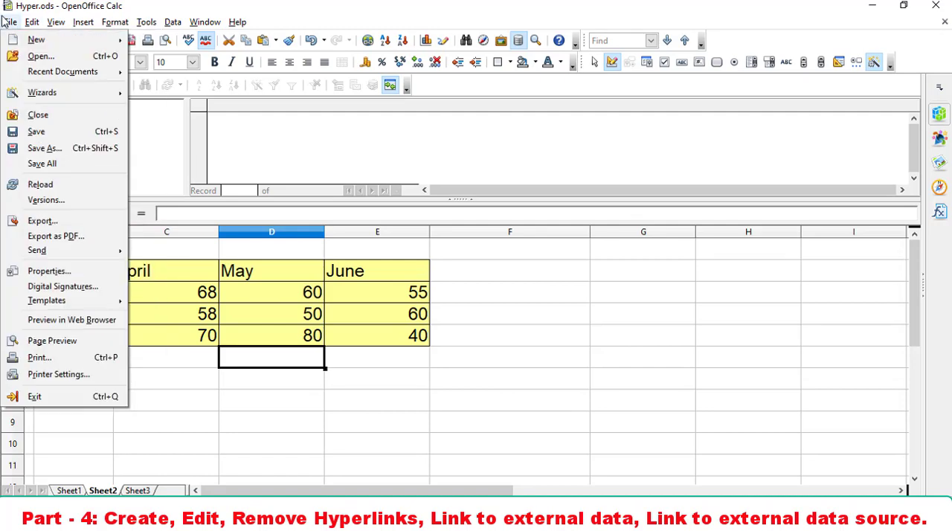
{"action": "mouse_move", "coordinate": [23, 39]}
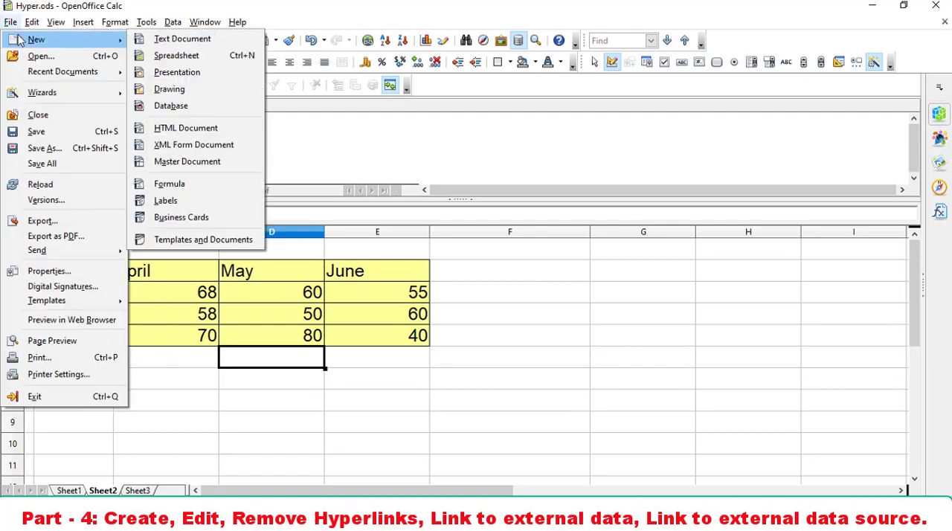
{"action": "left_click", "coordinate": [190, 113]}
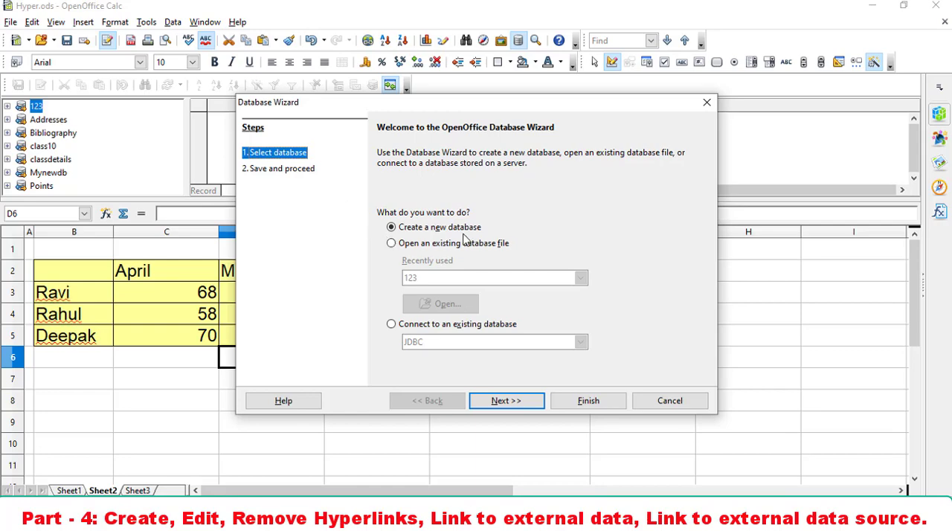
- Examine the database types offered for connecting to an existing database, and return to the option for creating a new database
{"action": "left_click", "coordinate": [409, 327]}
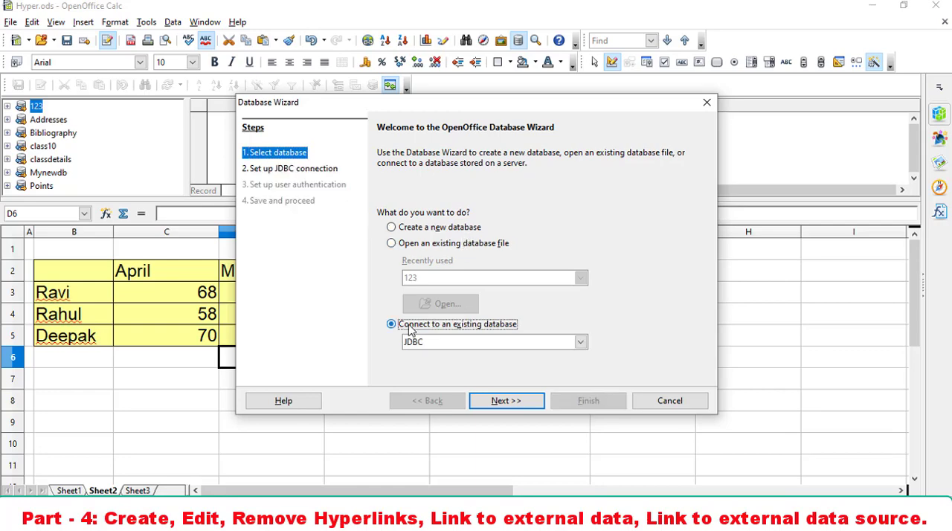
{"action": "left_click", "coordinate": [579, 344]}
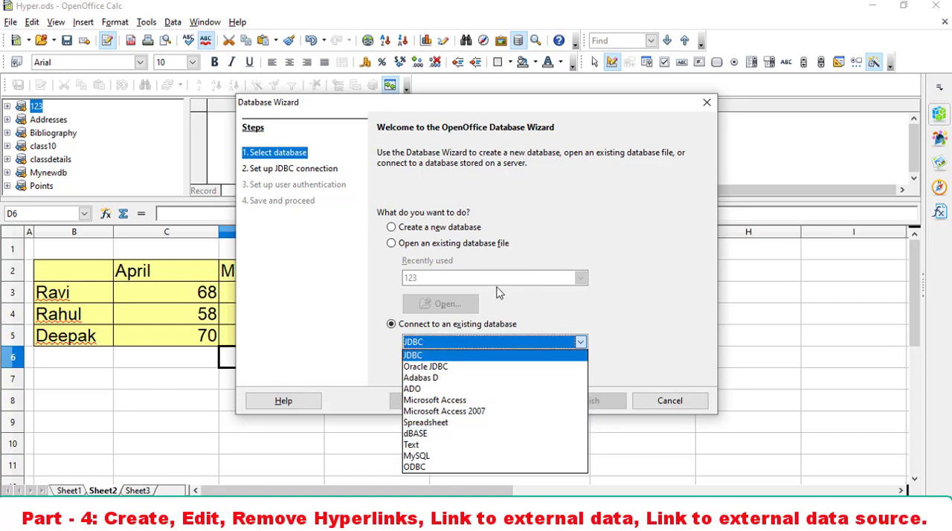
{"action": "left_click", "coordinate": [401, 230]}
{"action": "left_click", "coordinate": [392, 227]}
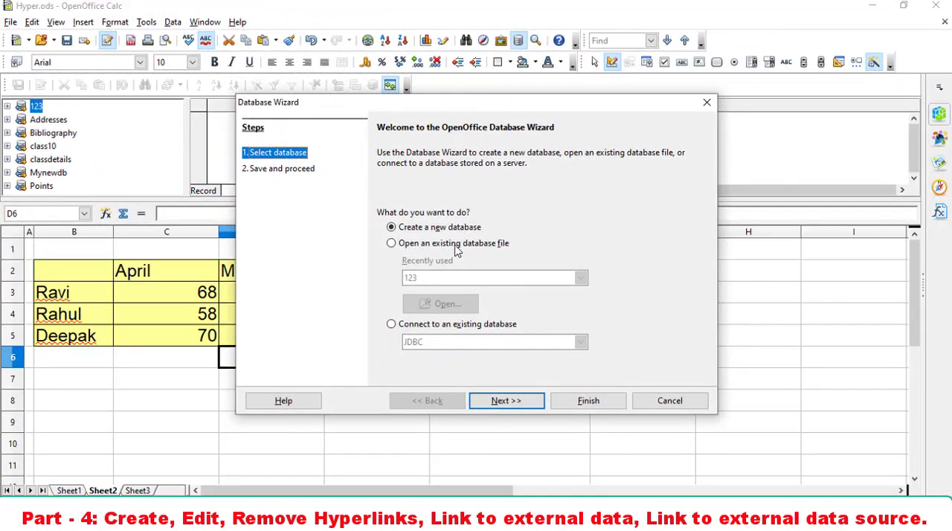
- Create a new registered database opened for editing, save it as MyDatabase in Documents, and close its window
{"action": "left_click", "coordinate": [501, 402]}
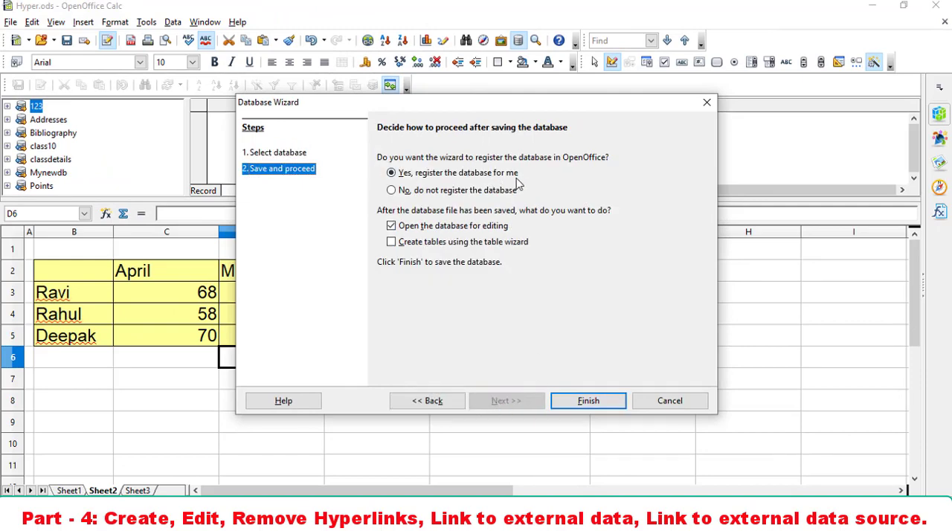
{"action": "left_click", "coordinate": [591, 400]}
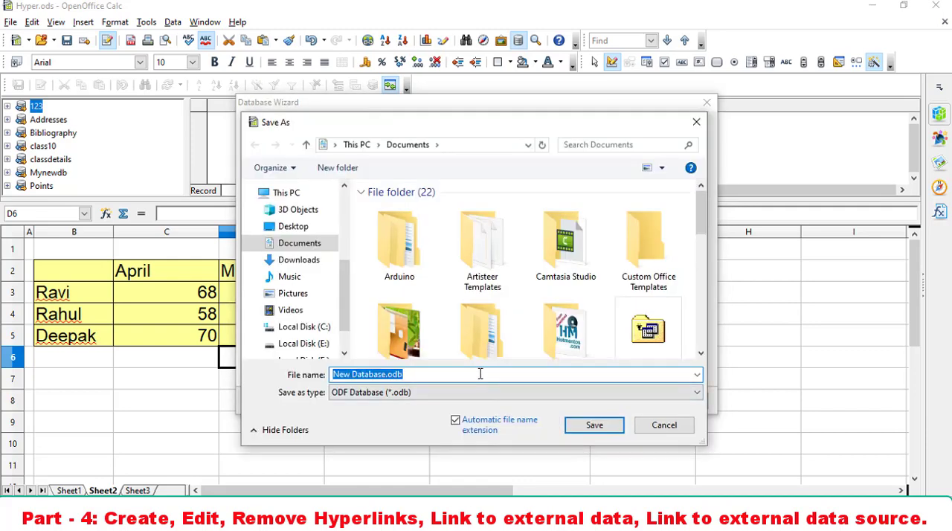
{"action": "type", "text": "My"}
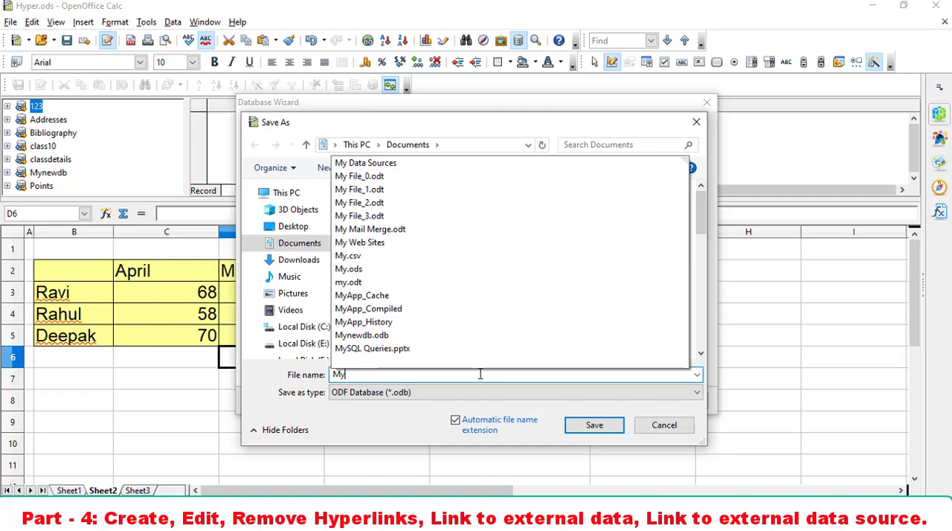
{"action": "type", "text": "Database"}
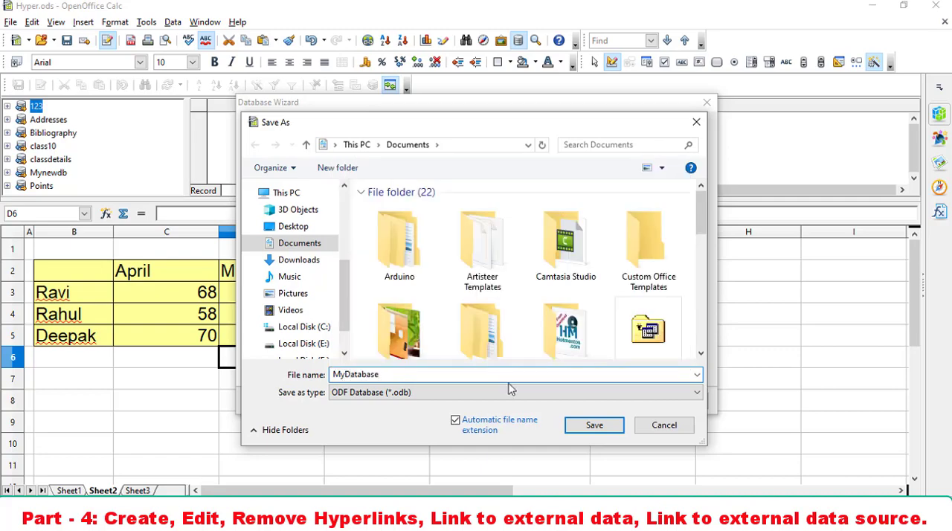
{"action": "left_click", "coordinate": [599, 428]}
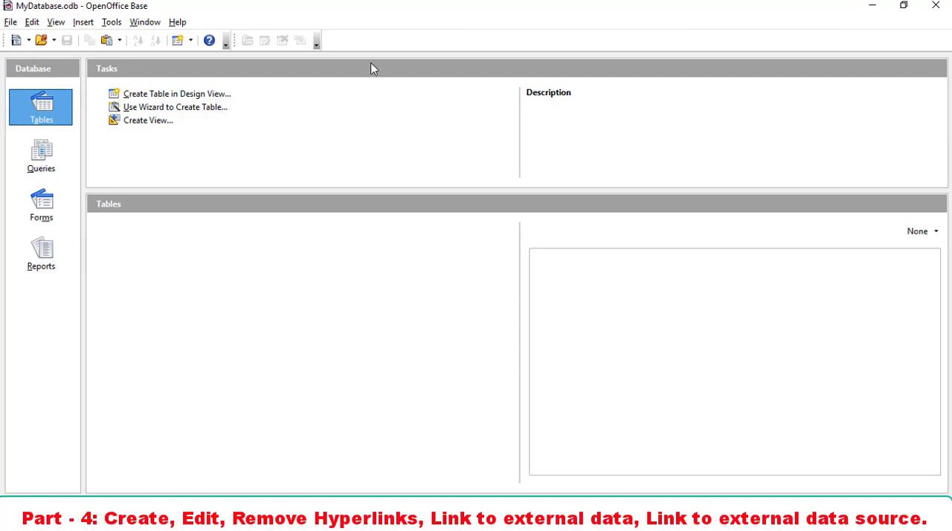
{"action": "left_click", "coordinate": [935, 6]}
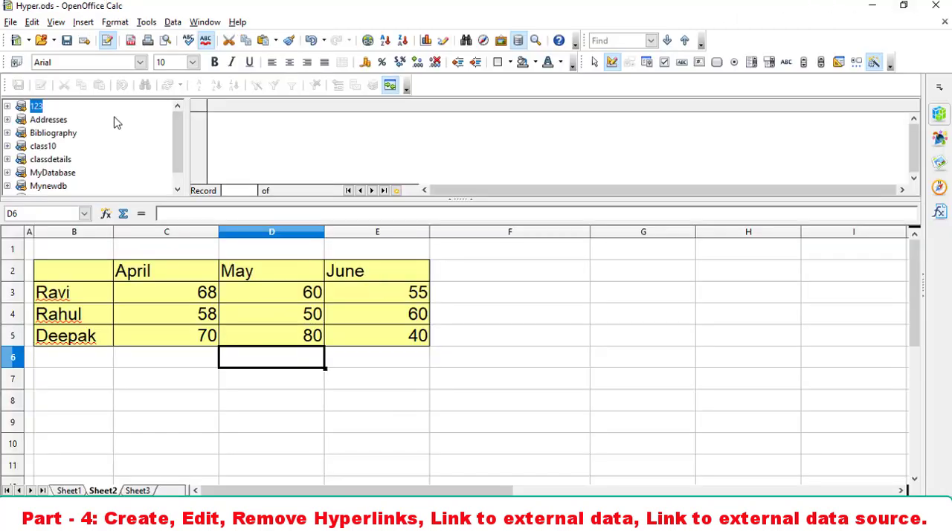
- Start the Database Wizard for a new database and choose to connect to an existing database of type Spreadsheet
{"action": "left_click", "coordinate": [10, 21]}
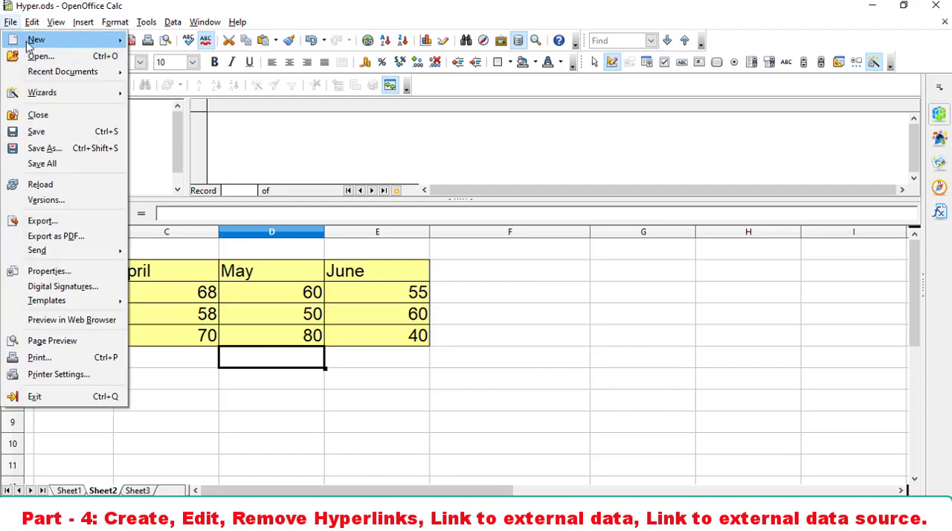
{"action": "mouse_move", "coordinate": [33, 41]}
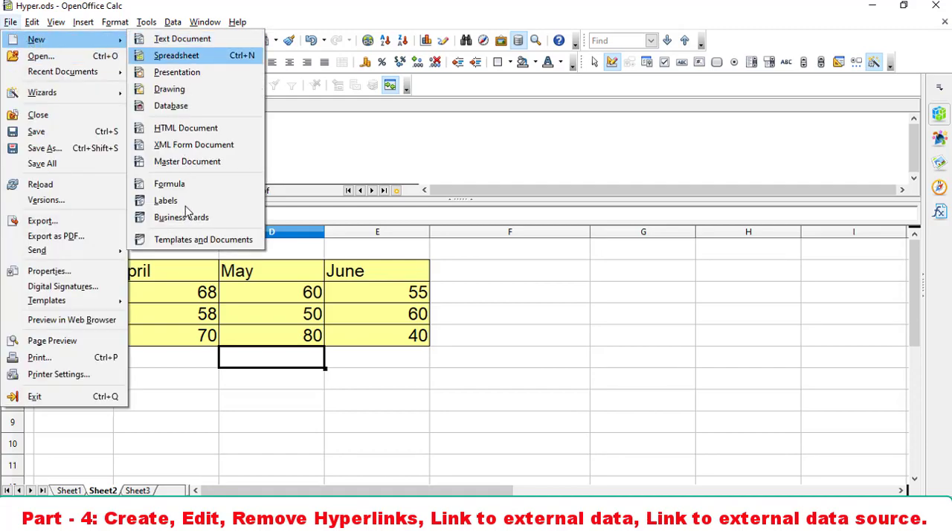
{"action": "left_click", "coordinate": [183, 107]}
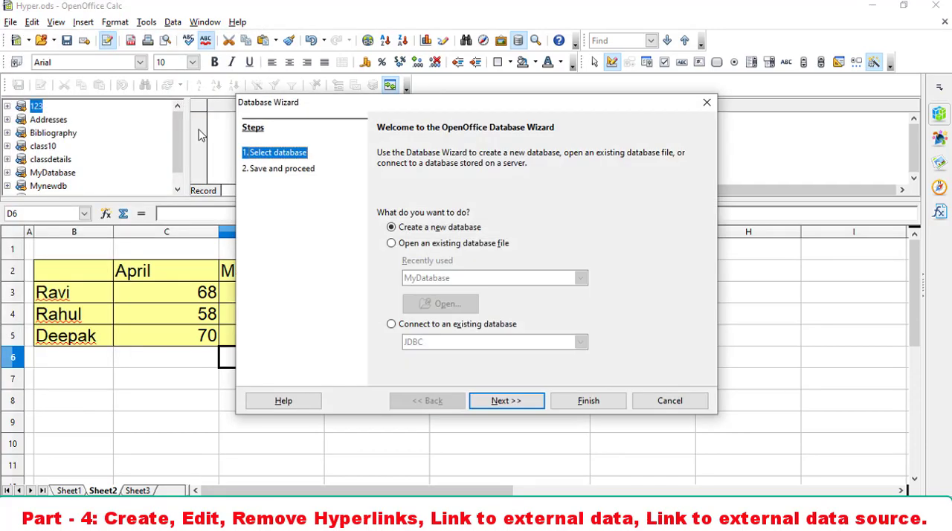
{"action": "left_click", "coordinate": [405, 327]}
{"action": "left_click", "coordinate": [512, 344]}
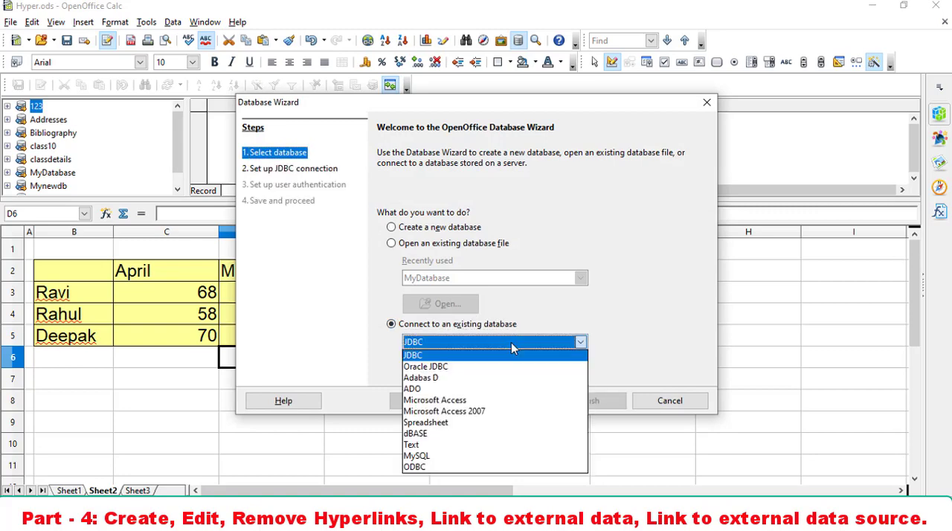
{"action": "left_click", "coordinate": [448, 423]}
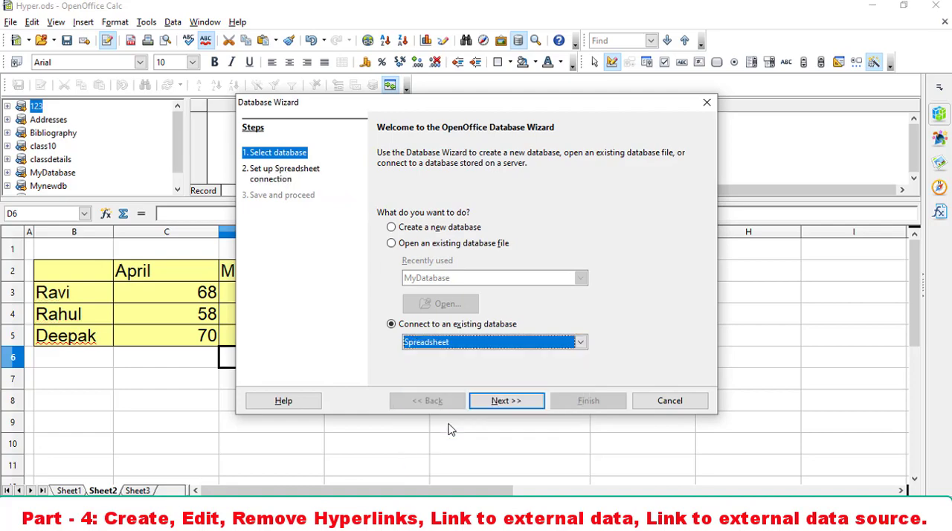
- Set the spreadsheet connection to Calc1.ods in the Learning Outcome-2 folder on the Desktop
{"action": "left_click", "coordinate": [513, 400]}
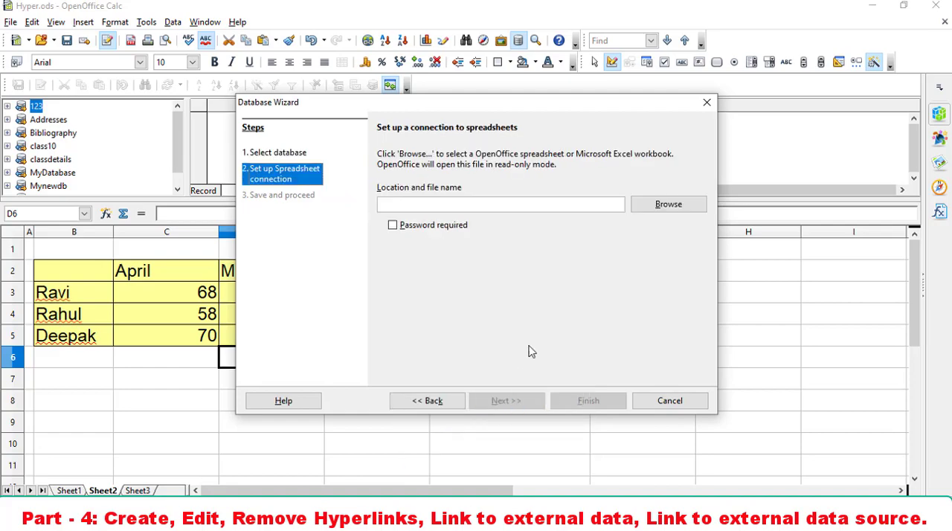
{"action": "left_click", "coordinate": [692, 211]}
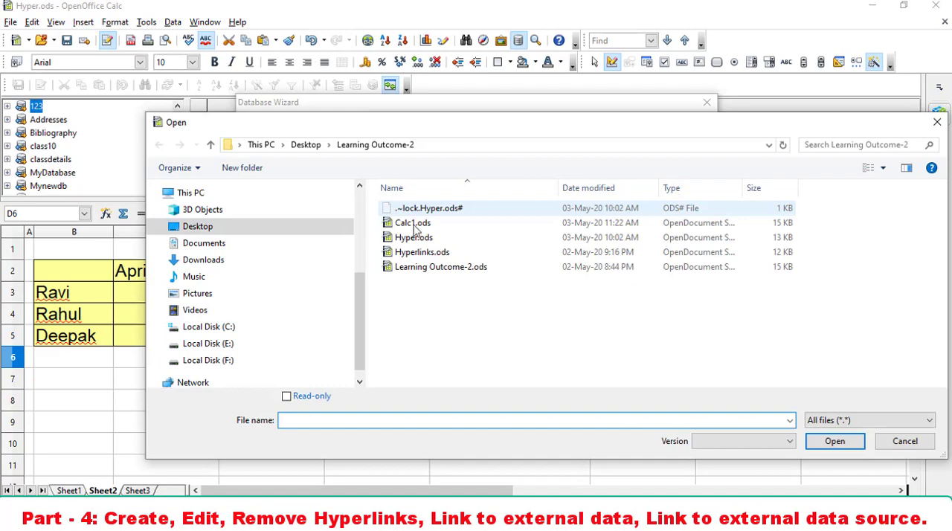
{"action": "left_click", "coordinate": [413, 225]}
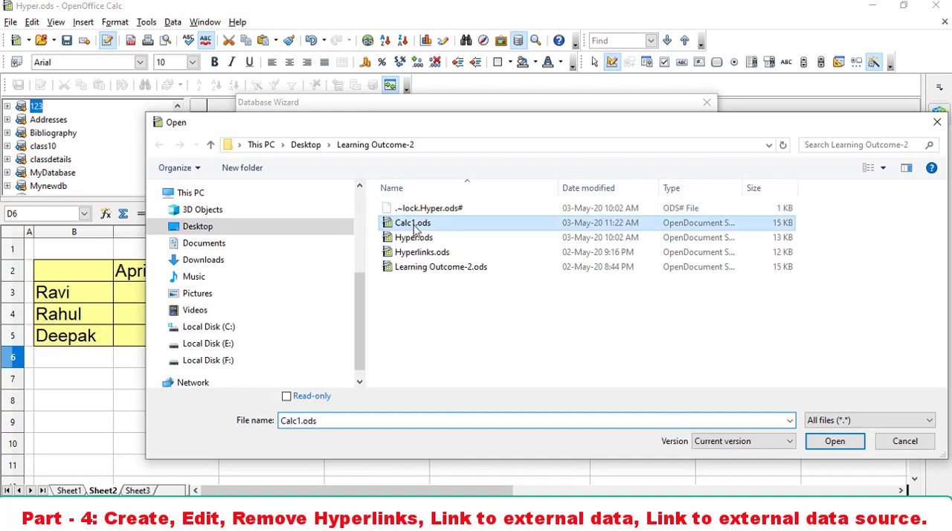
{"action": "left_click", "coordinate": [836, 446]}
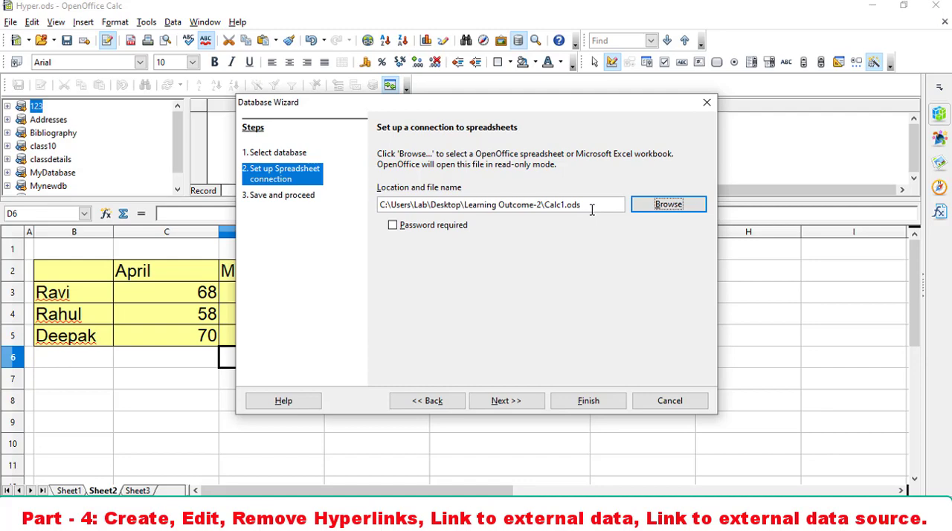
- Finish the wizard with the database registered and opened for editing, save it as Calc1db in Documents, and close its window
{"action": "left_click", "coordinate": [509, 403]}
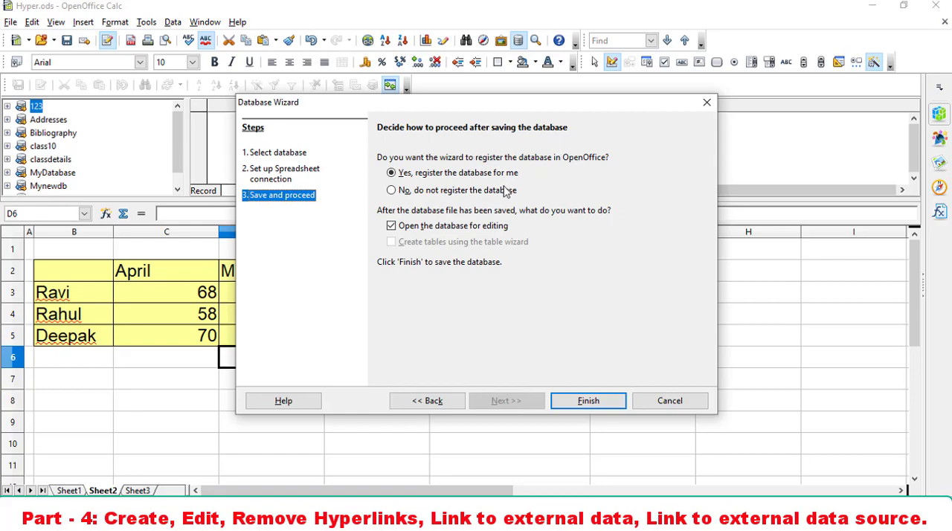
{"action": "left_click", "coordinate": [575, 402]}
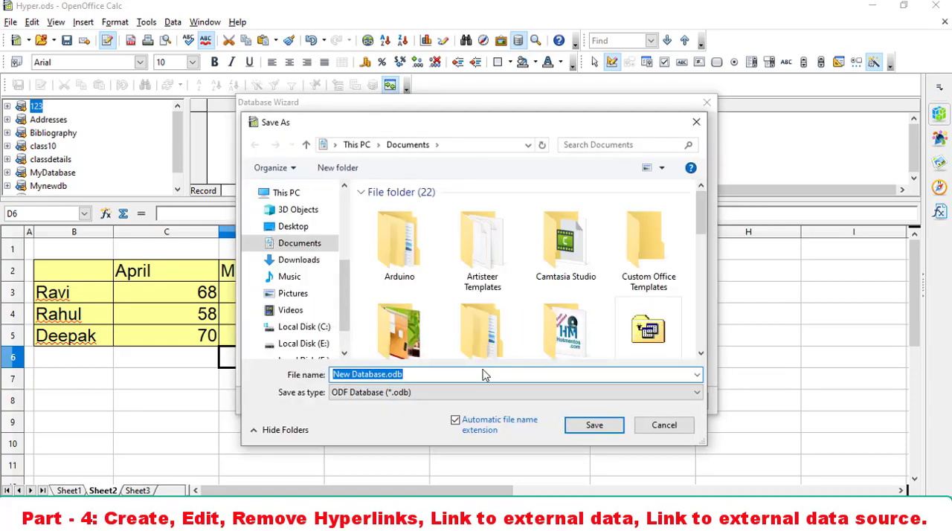
{"action": "type", "text": "Cal"}
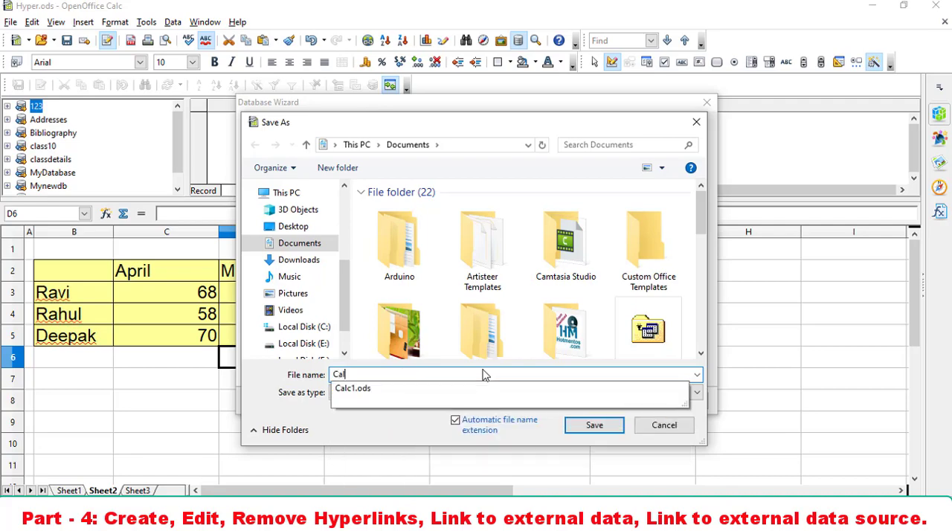
{"action": "key", "text": "BackSpace"}
{"action": "key", "text": "BackSpace"}
{"action": "key", "text": "BackSpace"}
{"action": "type", "text": "Calc1db"}
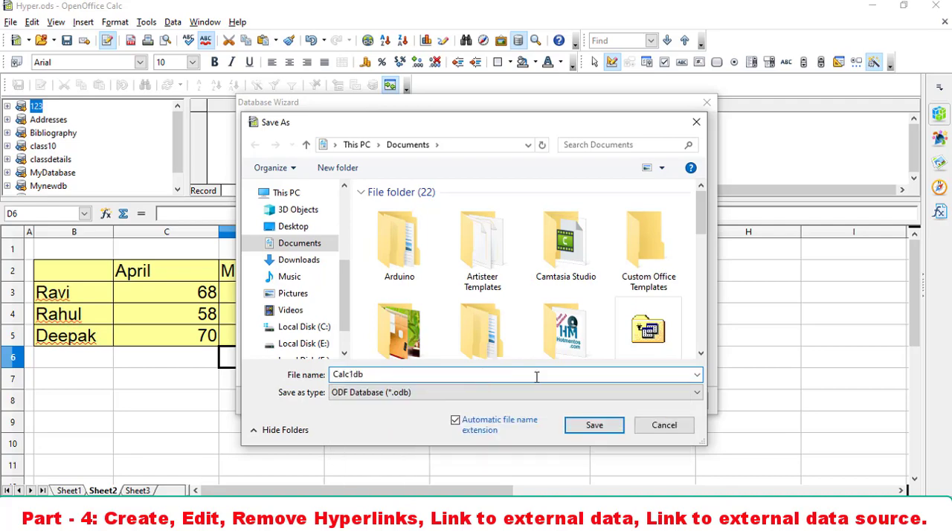
{"action": "left_click", "coordinate": [594, 427]}
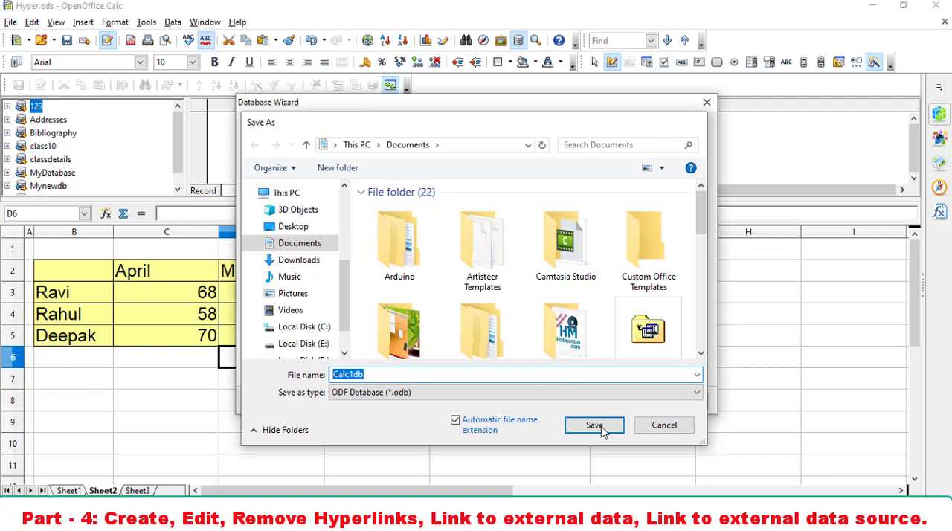
{"action": "left_click", "coordinate": [593, 405]}
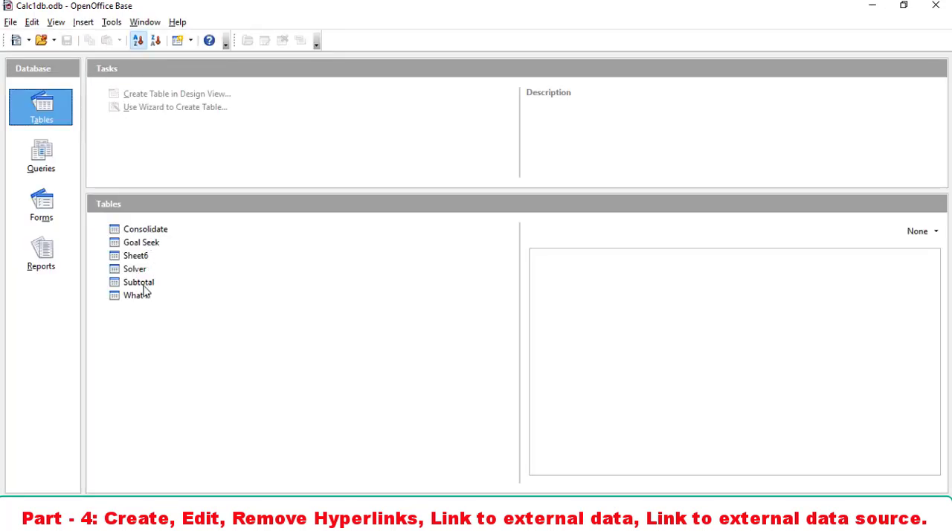
{"action": "left_click", "coordinate": [935, 5]}
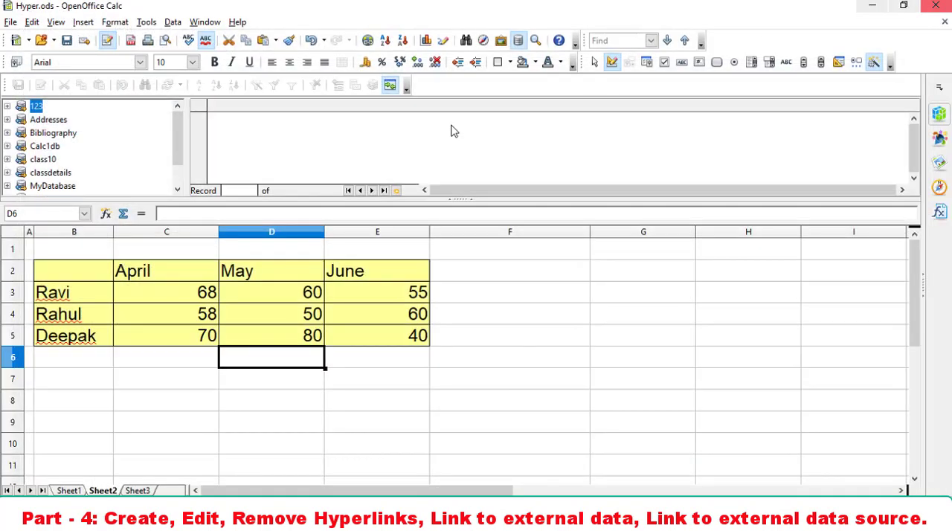
- Expand the tables of Calc1db in the data sources and display the records of the Consolidate table
{"action": "left_click", "coordinate": [62, 27]}
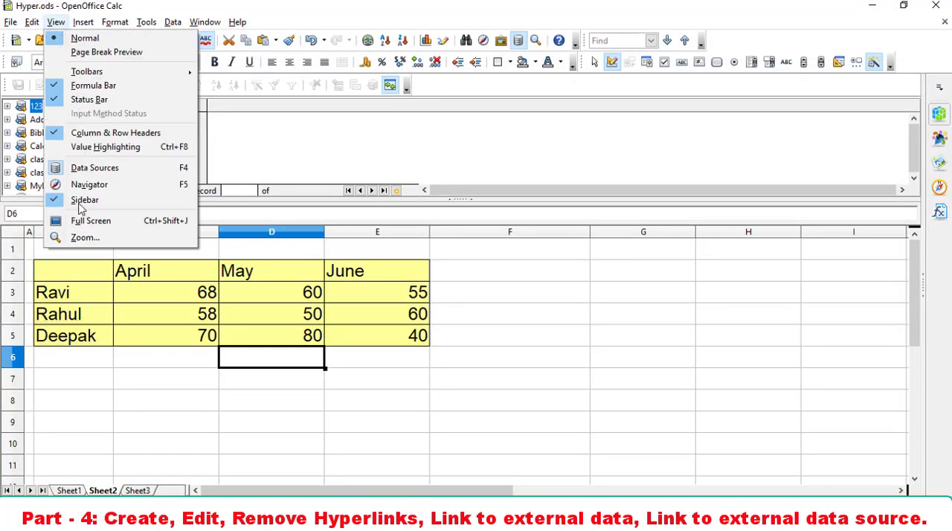
{"action": "left_click", "coordinate": [15, 166]}
{"action": "scroll", "coordinate": [15, 165], "scroll_direction": "down", "scroll_amount": 1}
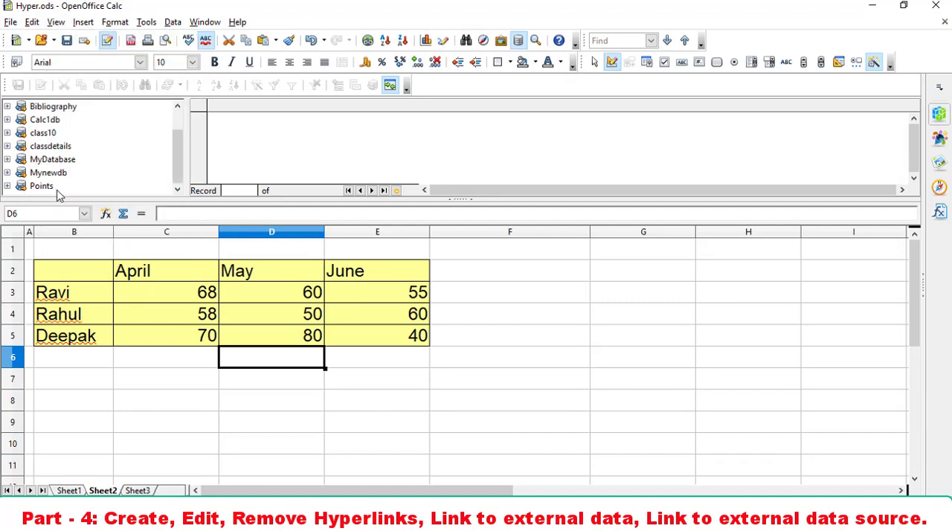
{"action": "scroll", "coordinate": [61, 192], "scroll_direction": "up", "scroll_amount": 1}
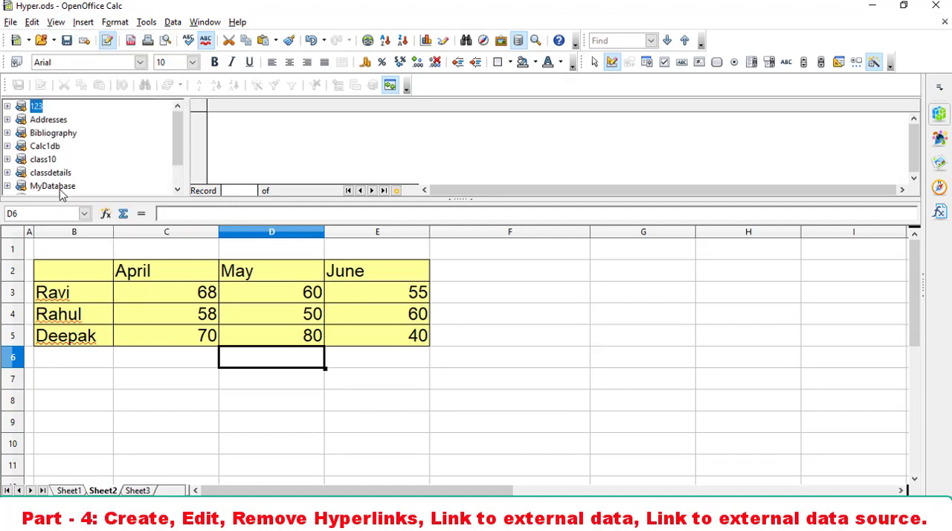
{"action": "left_click", "coordinate": [50, 149]}
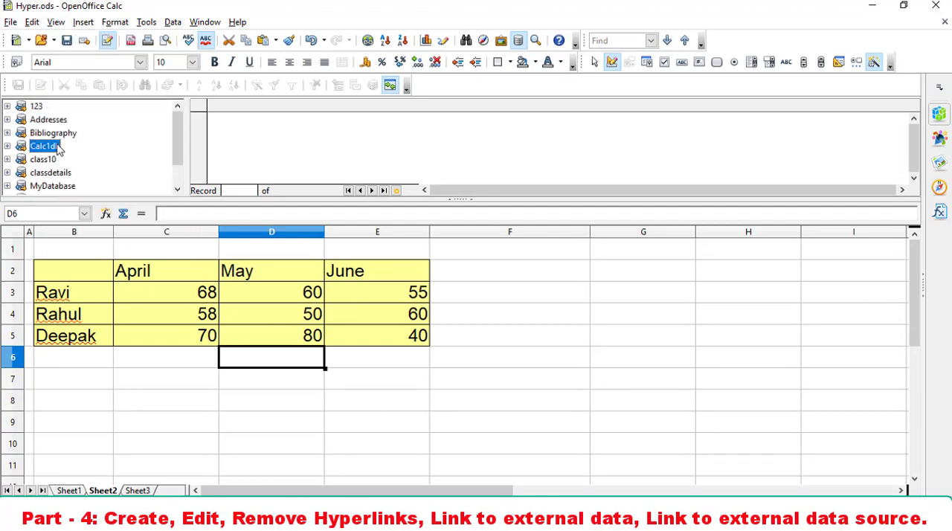
{"action": "left_click", "coordinate": [7, 147]}
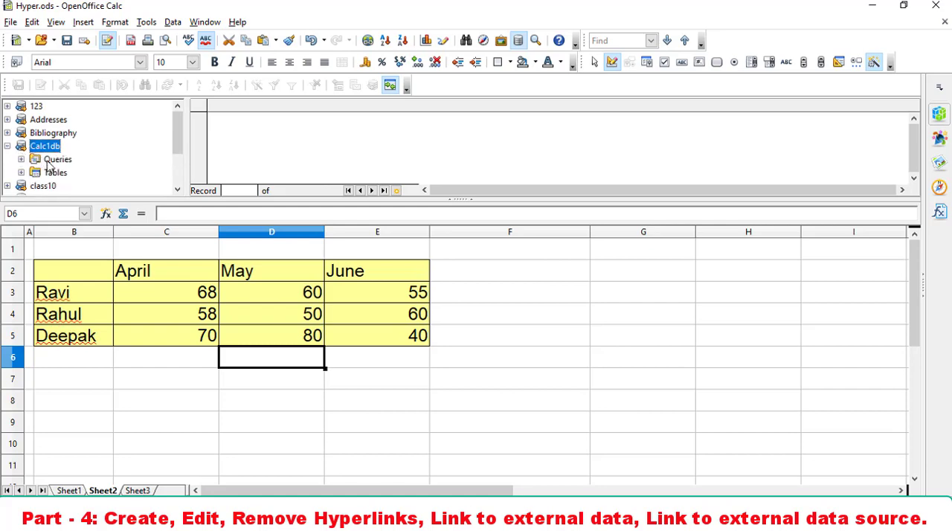
{"action": "left_click", "coordinate": [21, 172]}
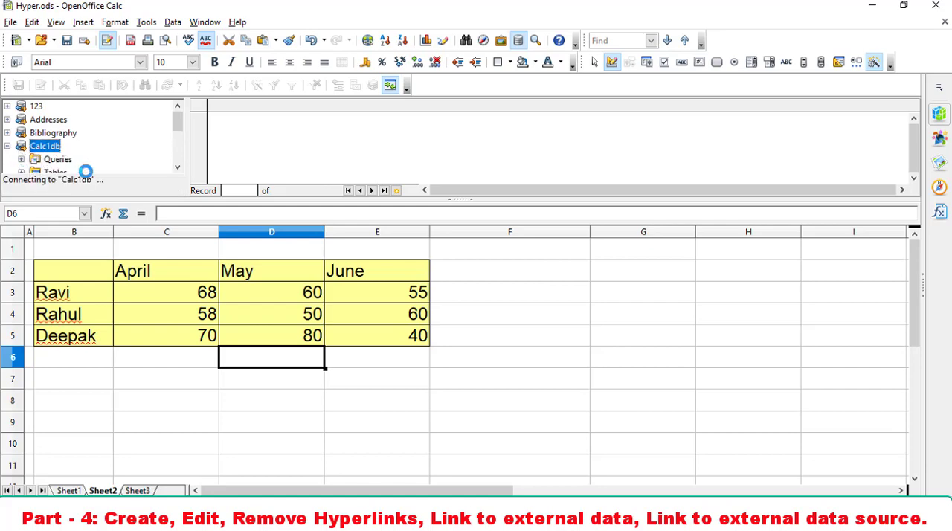
{"action": "scroll", "coordinate": [96, 165], "scroll_direction": "down", "scroll_amount": 2}
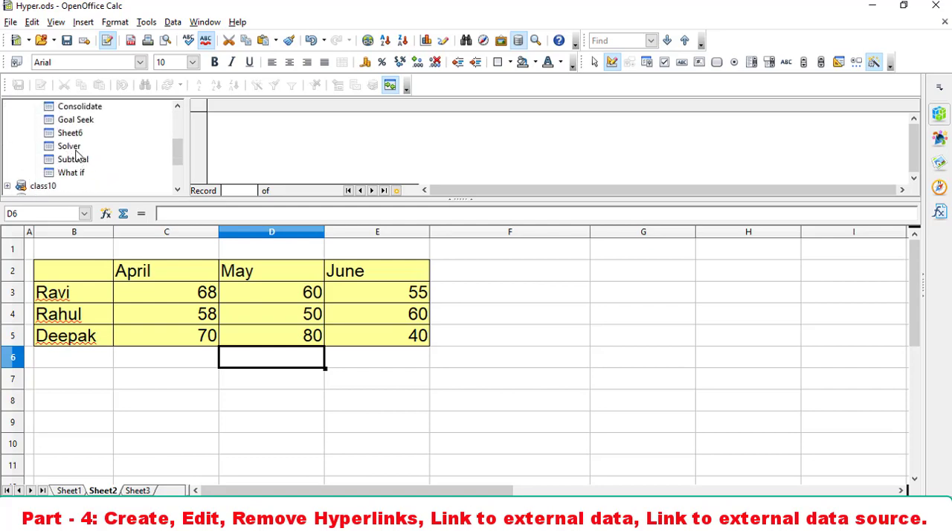
{"action": "scroll", "coordinate": [80, 172], "scroll_direction": "up", "scroll_amount": 1}
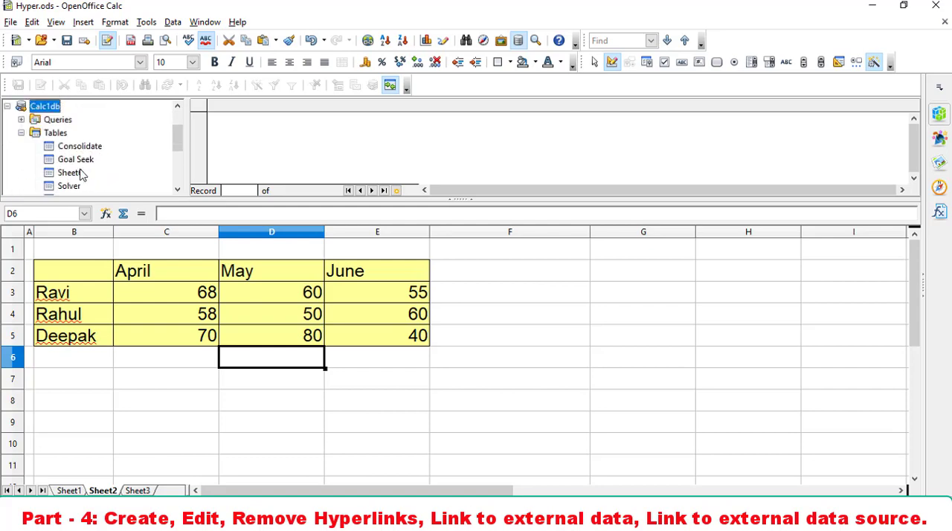
{"action": "left_click", "coordinate": [80, 149]}
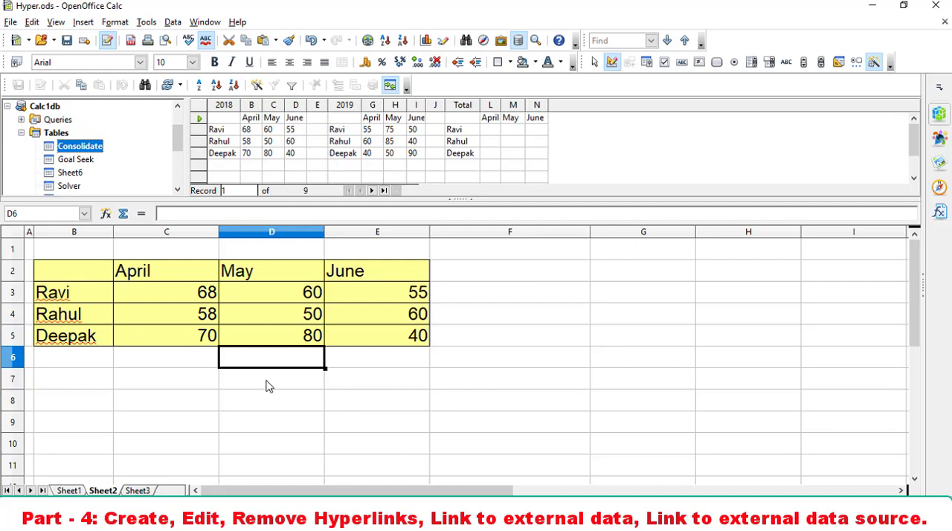
- Select cell B11 on Sheet2 as the destination and select all records of the Consolidate table
{"action": "scroll", "coordinate": [270, 391], "scroll_direction": "down", "scroll_amount": 2}
{"action": "scroll", "coordinate": [270, 390], "scroll_direction": "up", "scroll_amount": 2}
{"action": "scroll", "coordinate": [93, 408], "scroll_direction": "down", "scroll_amount": 2}
{"action": "left_click", "coordinate": [80, 339]}
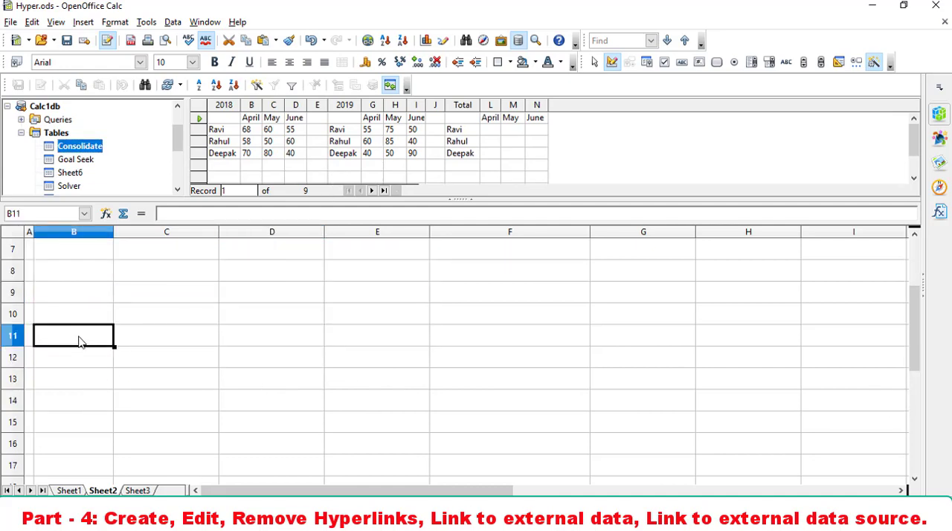
{"action": "left_click", "coordinate": [199, 110]}
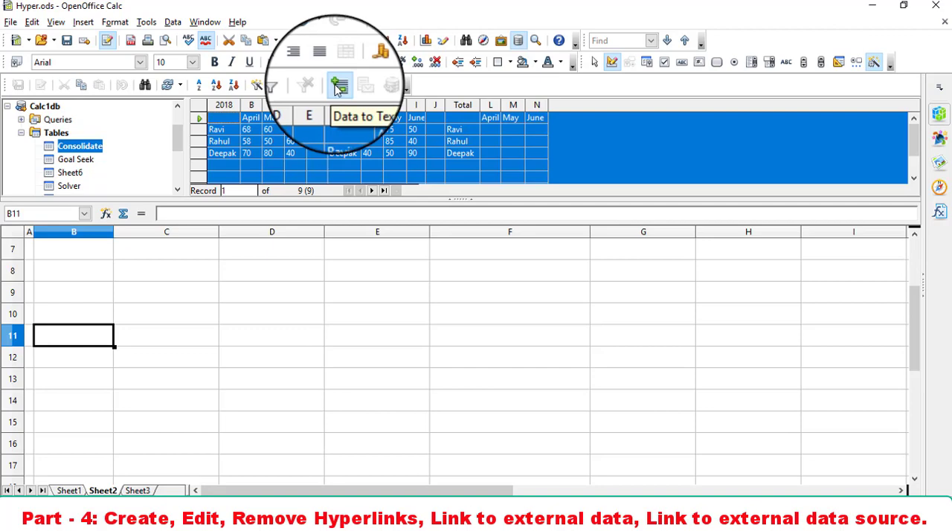
{"action": "left_click", "coordinate": [406, 91]}
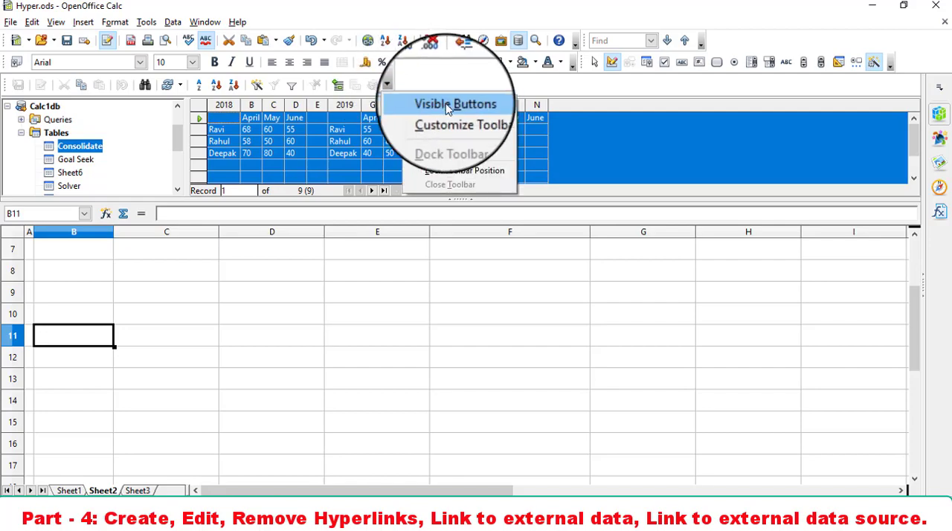
{"action": "mouse_move", "coordinate": [454, 104]}
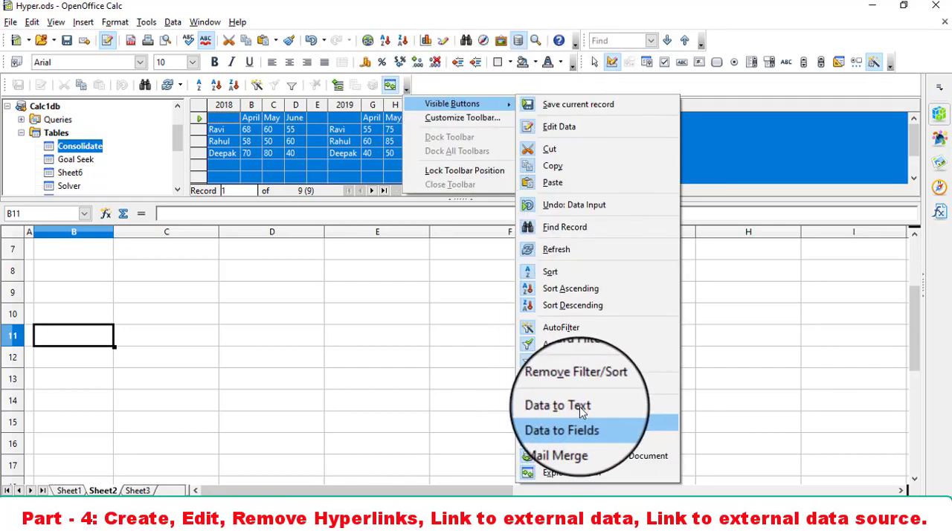
{"action": "left_click", "coordinate": [446, 363]}
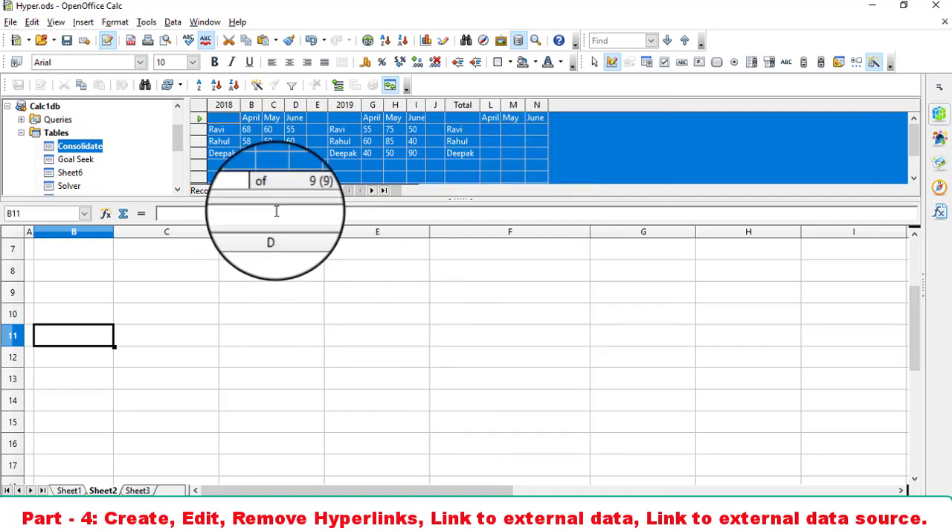
- Insert the selected Consolidate records into Sheet2 with Data to Text, starting at cell B11
{"action": "left_click", "coordinate": [337, 84]}
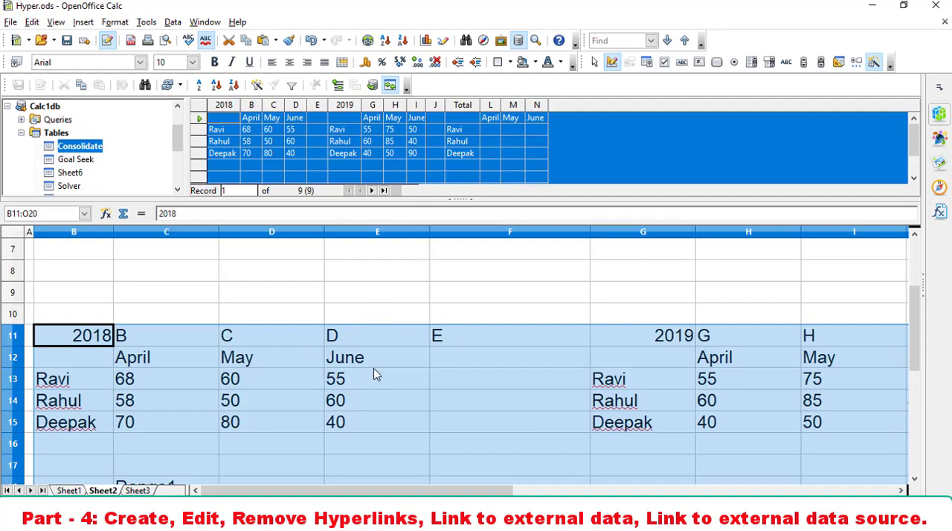
{"action": "scroll", "coordinate": [376, 374], "scroll_direction": "down", "scroll_amount": 4}
{"action": "scroll", "coordinate": [376, 374], "scroll_direction": "up", "scroll_amount": 3}
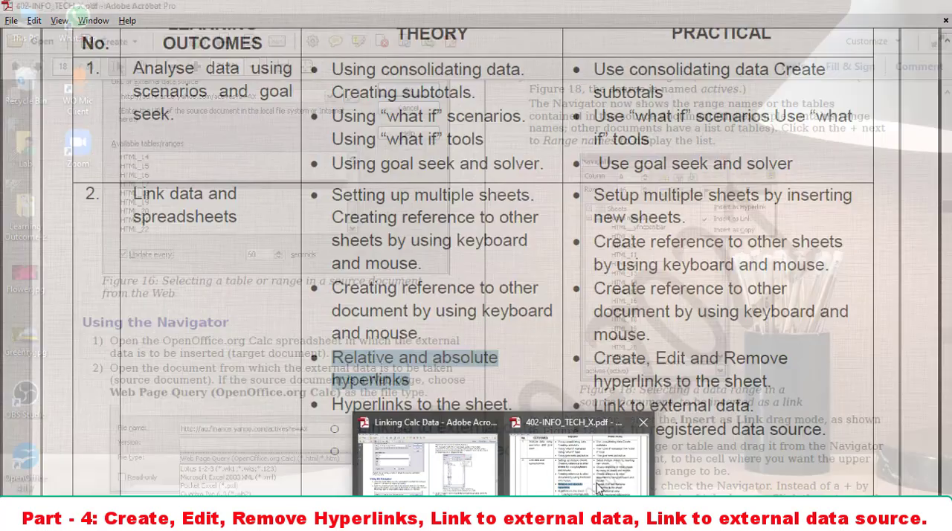
- Switch to Adobe Acrobat to view the learning outcomes in 402-INFO_TECH_X.pdf
{"action": "left_click", "coordinate": [598, 487]}
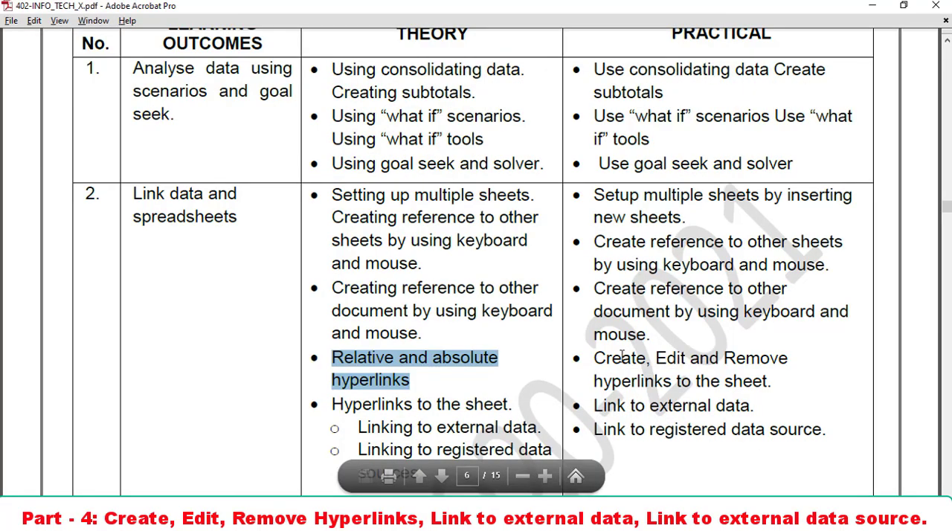